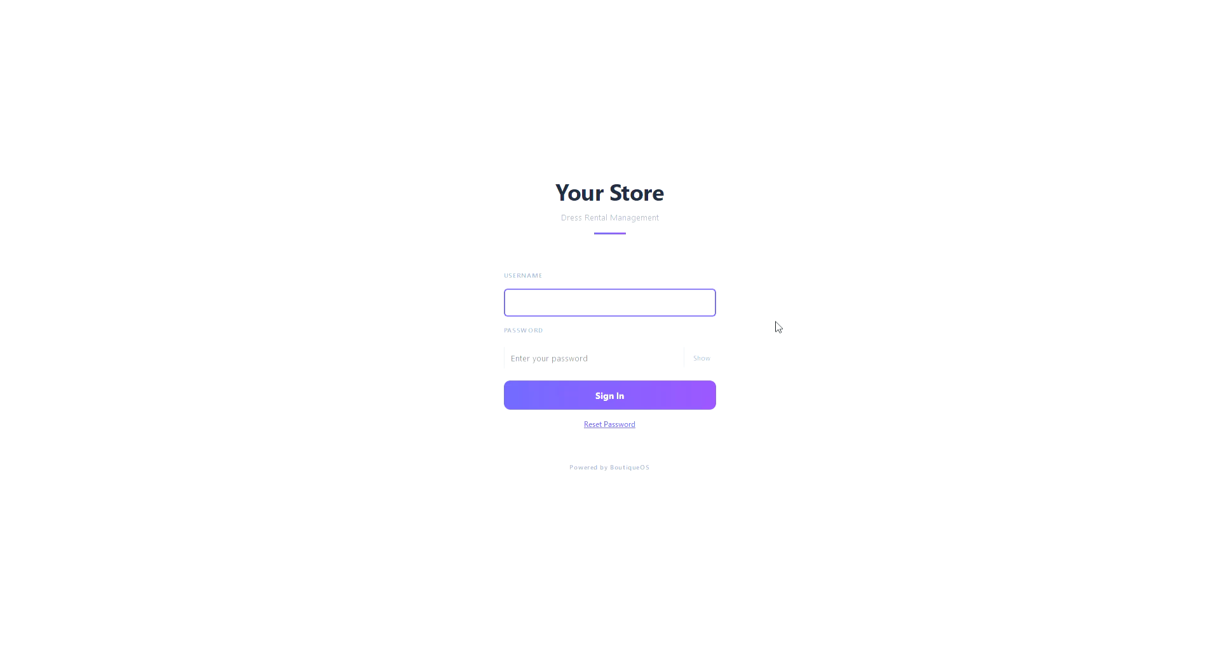
# Sign in with the admin username and password, checking the password with Show/Hide first.
pyautogui.write('admin')
pyautogui.press('Tab')
pyautogui.write('admin')
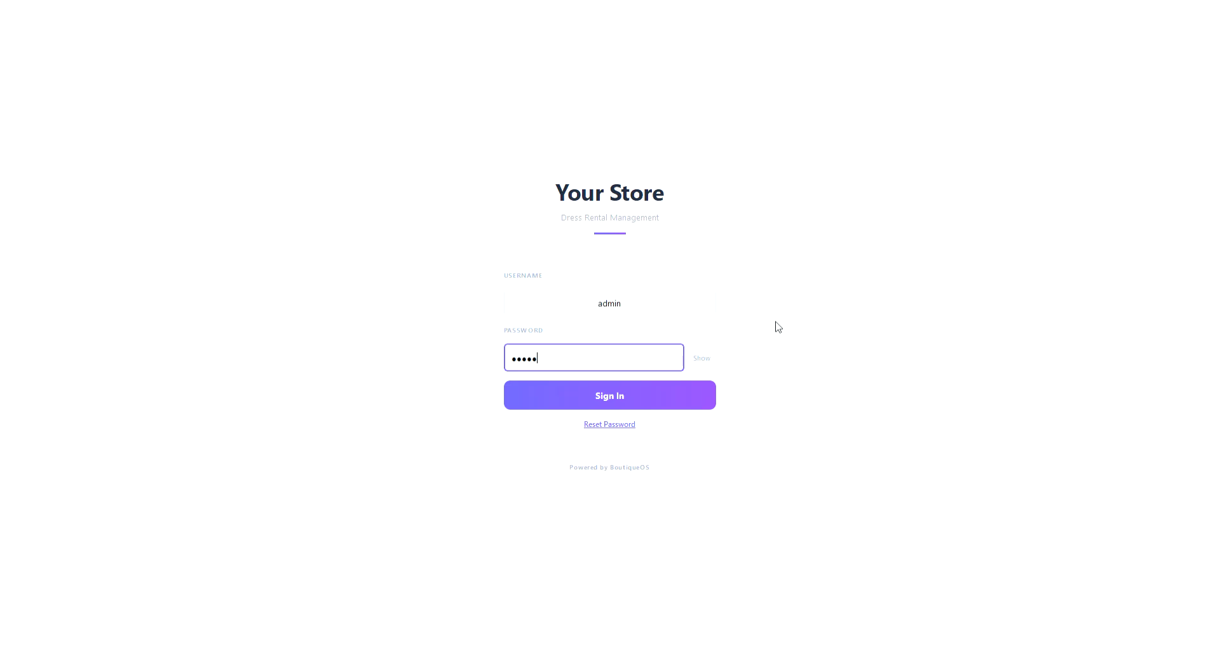
pyautogui.click(710, 362)
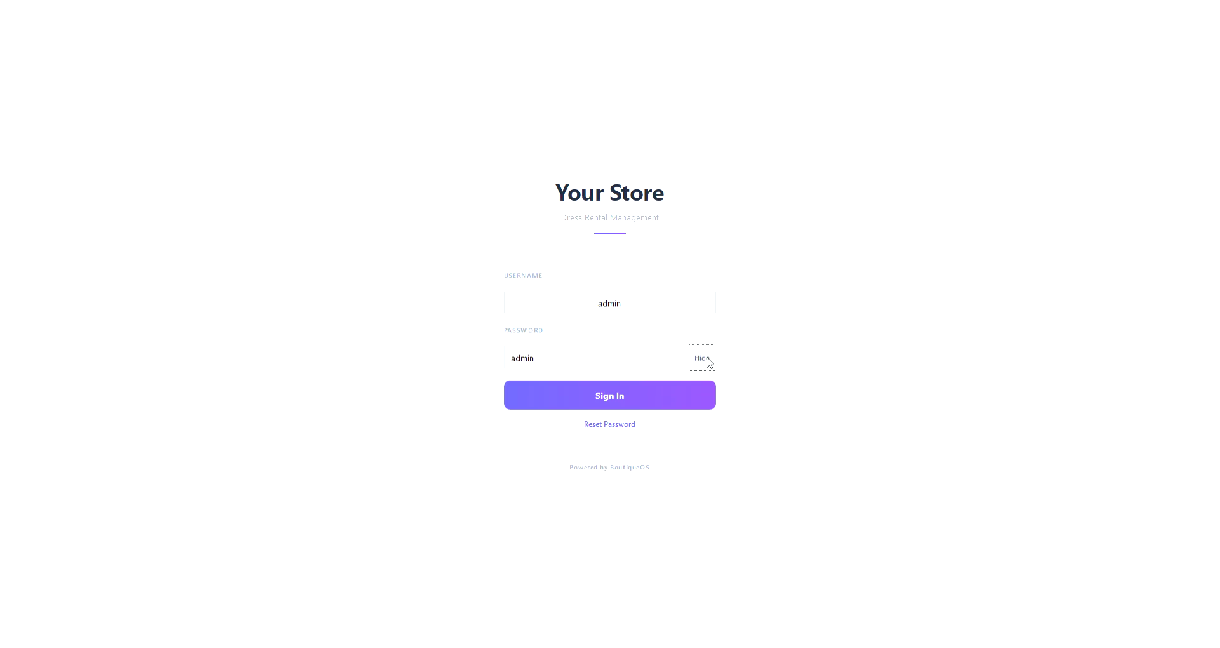
pyautogui.click(710, 363)
pyautogui.click(642, 394)
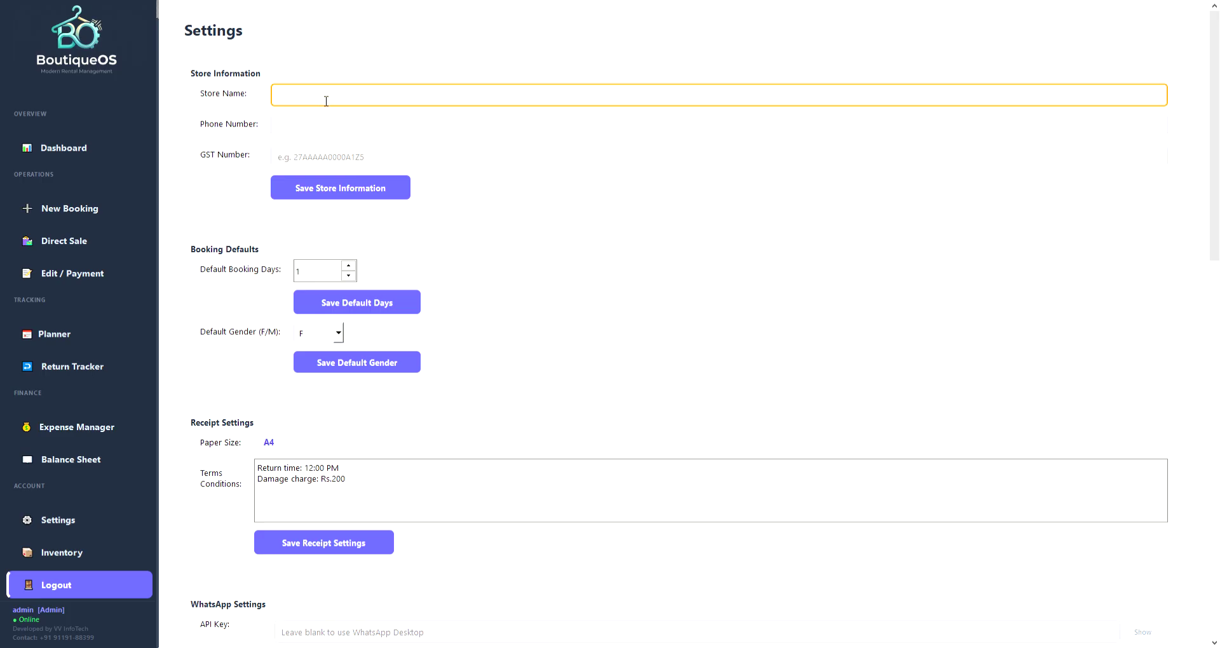
# Enter 'Dummy Store' as the store name plus the store phone number, then save the store information.
pyautogui.write('Dummy')
pyautogui.press('Tab')
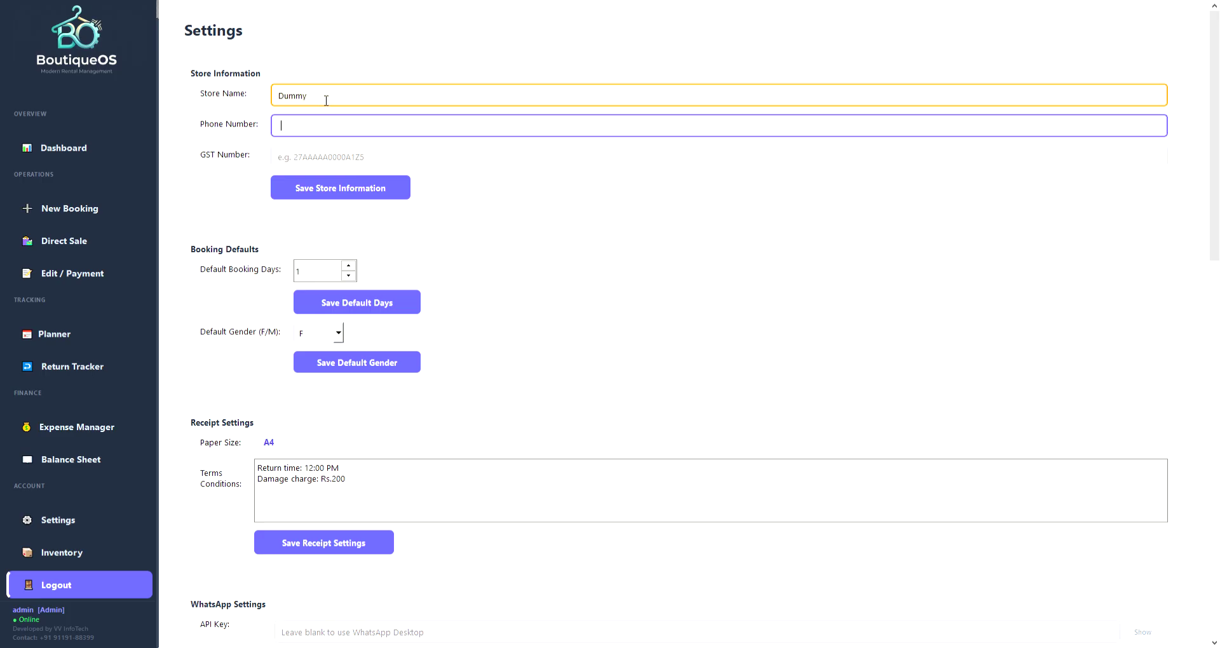
pyautogui.click(326, 101)
pyautogui.write('Store')
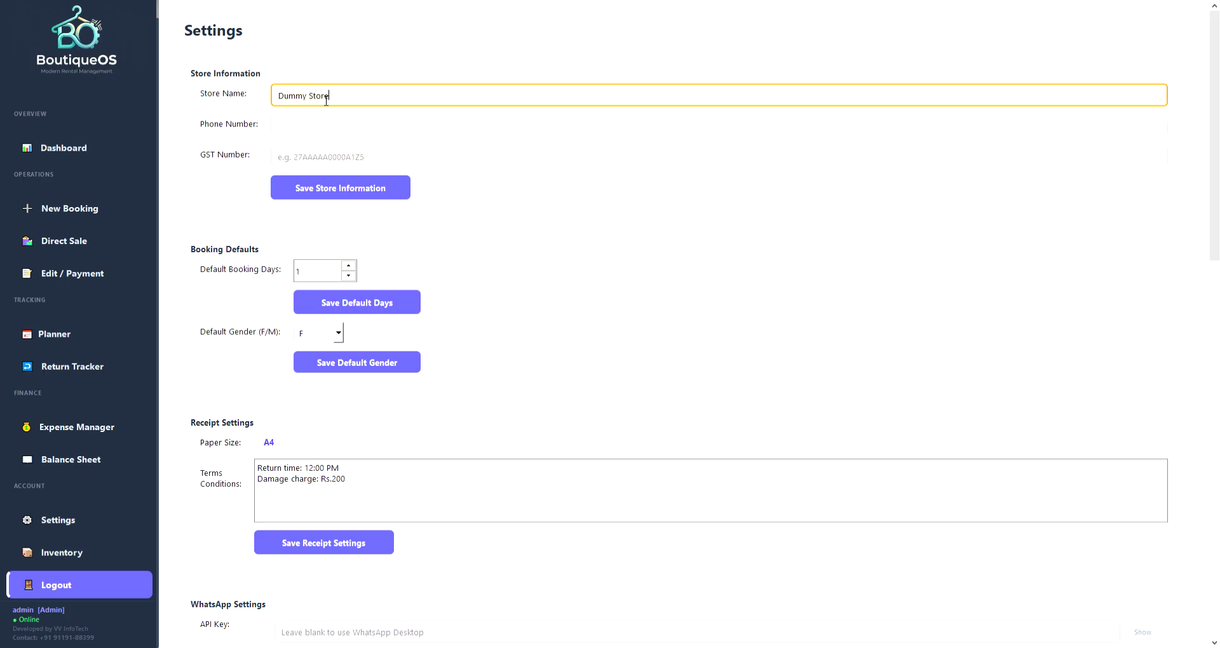
pyautogui.press('Tab')
pyautogui.write('9876543210')
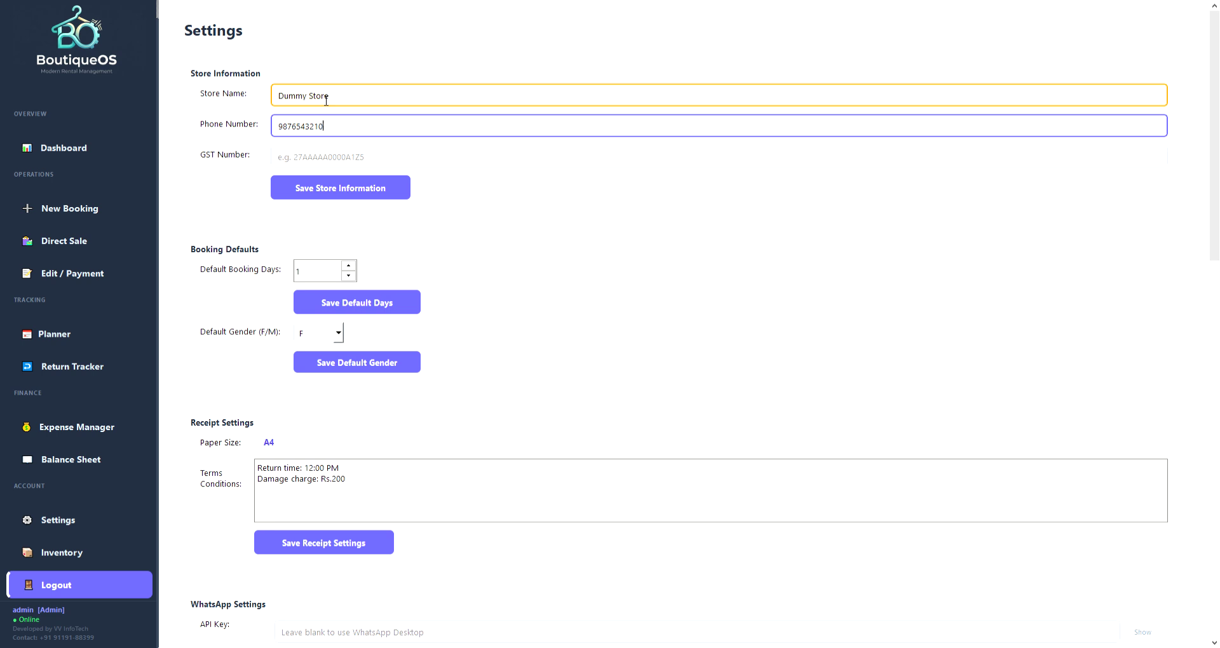
pyautogui.click(370, 161)
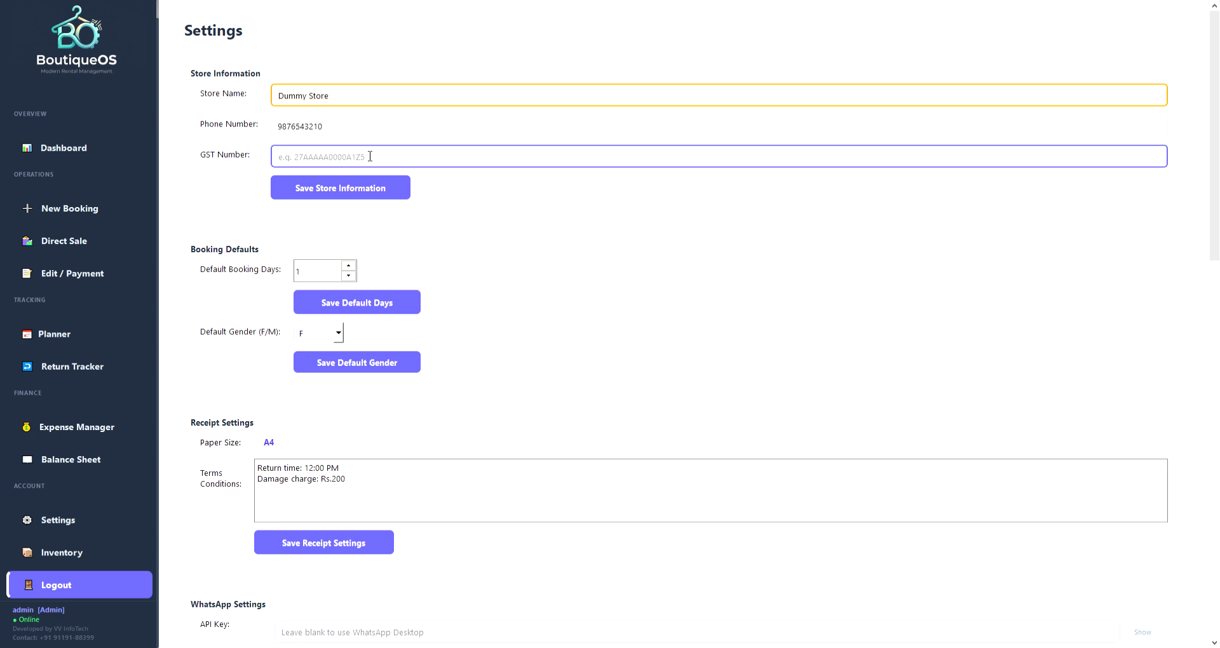
pyautogui.click(358, 190)
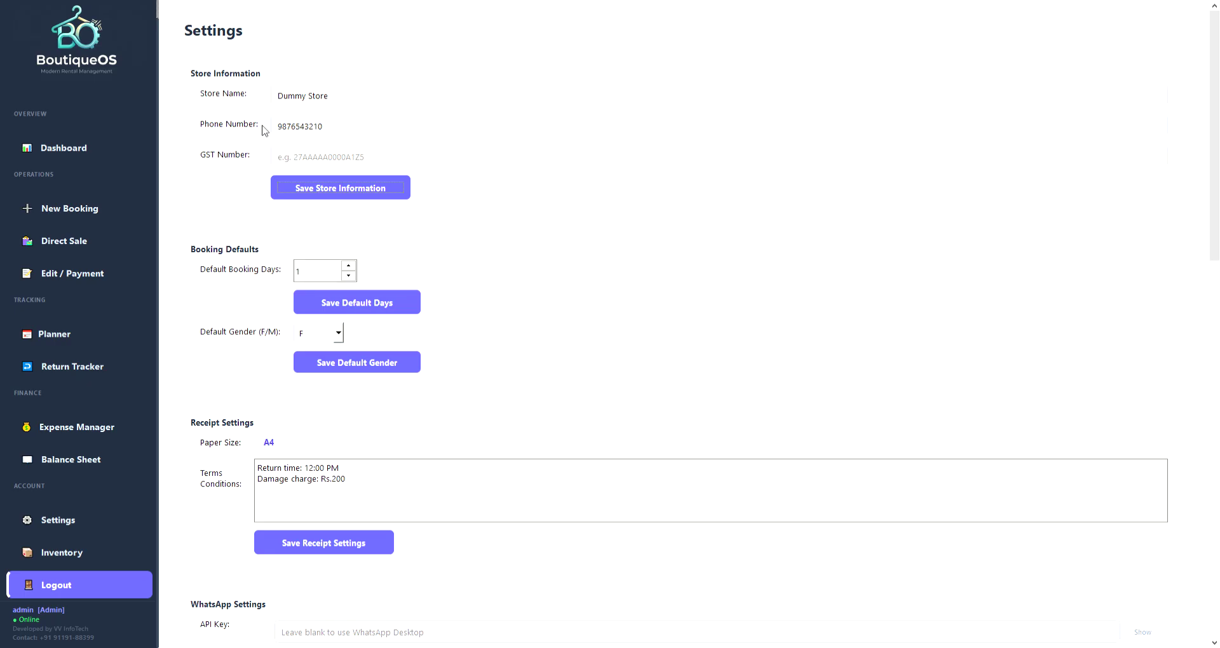
# Change Default Booking Days to 1 and save the default days.
pyautogui.scroll(-1, 512, 273)
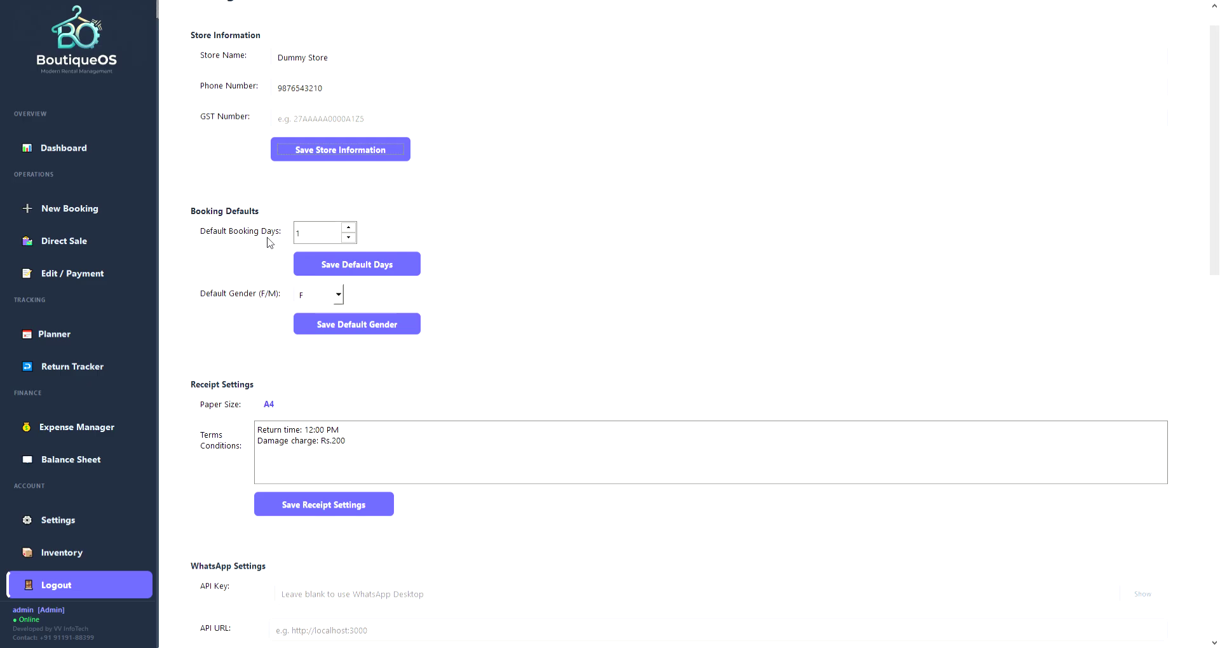
pyautogui.click(321, 233)
pyautogui.click(303, 238)
pyautogui.click(349, 227)
pyautogui.write('1')
pyautogui.click(367, 255)
pyautogui.scroll(-1, 247, 297)
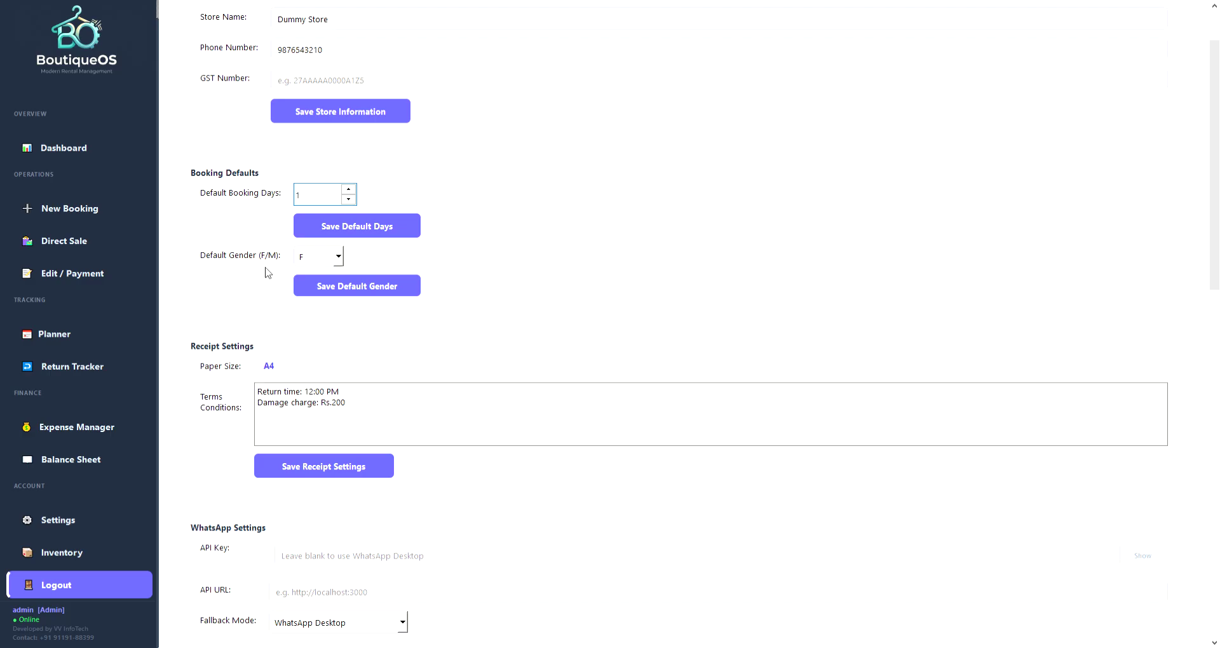
pyautogui.click(338, 255)
pyautogui.click(313, 290)
pyautogui.scroll(-2, 438, 333)
# Append 'Condition 1' and 'Condition 2' lines to the receipt terms and save the receipt settings.
pyautogui.click(396, 251)
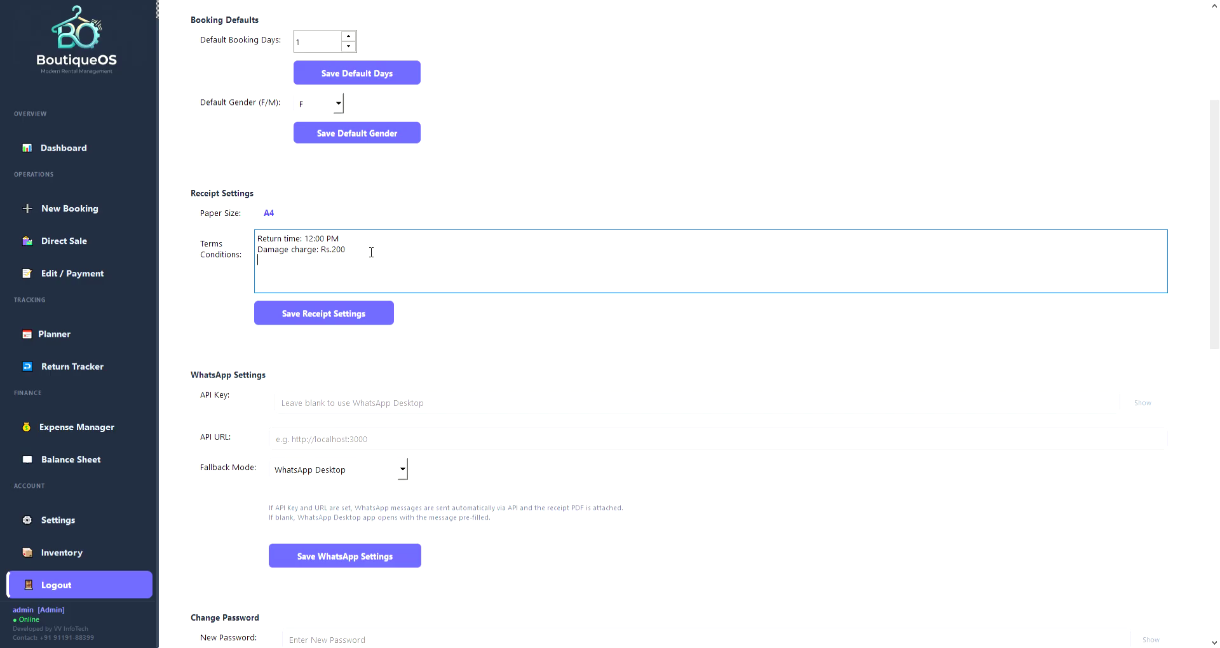
pyautogui.write('dition 1')
pyautogui.press('Return')
pyautogui.write('Con')
pyautogui.press('BackSpace')
pyautogui.write('ondition')
pyautogui.click(349, 317)
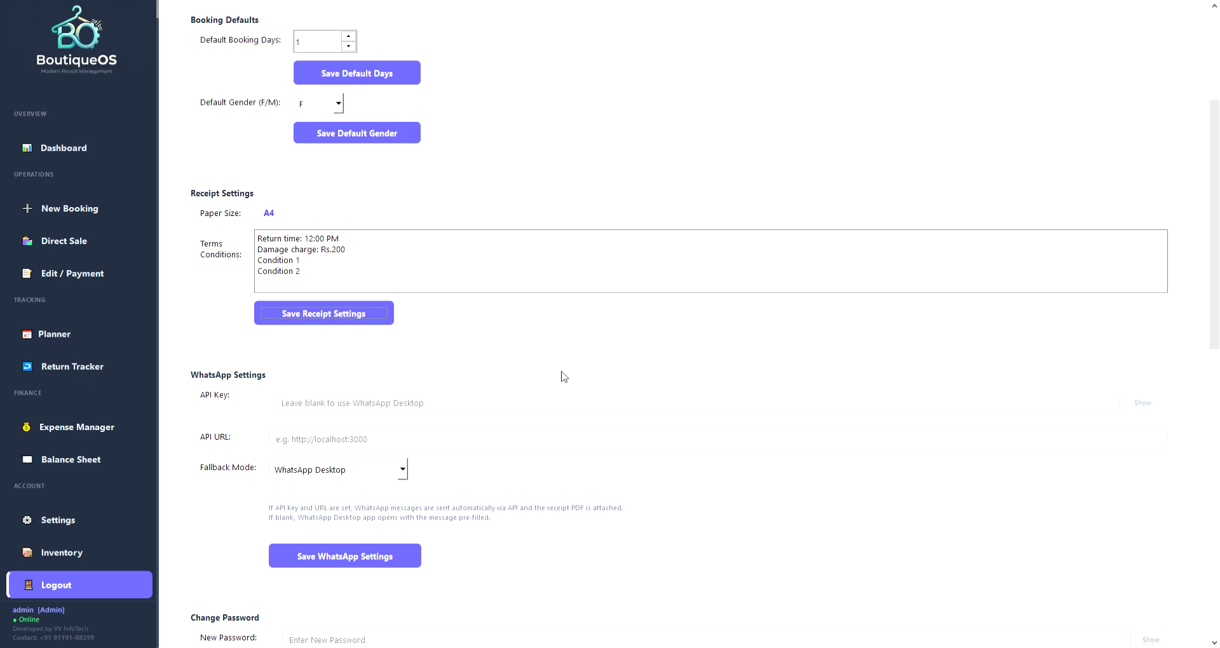
# Enter and confirm a new admin password, then submit it with Update Password.
pyautogui.scroll(-5, 531, 526)
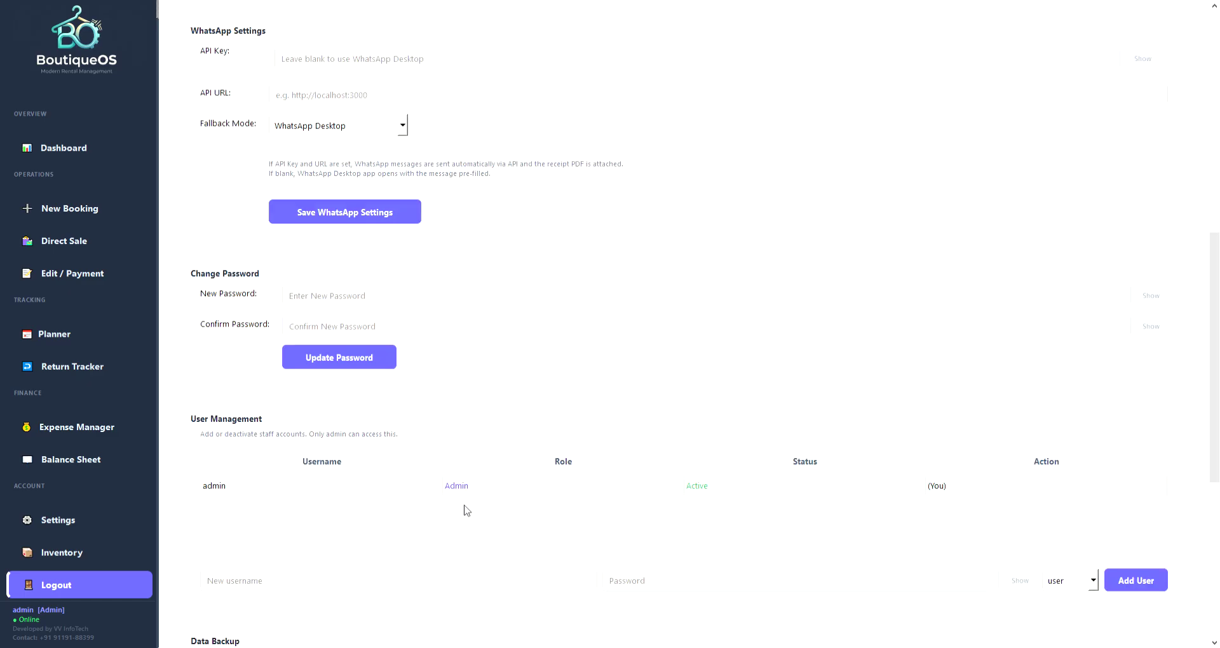
pyautogui.click(357, 298)
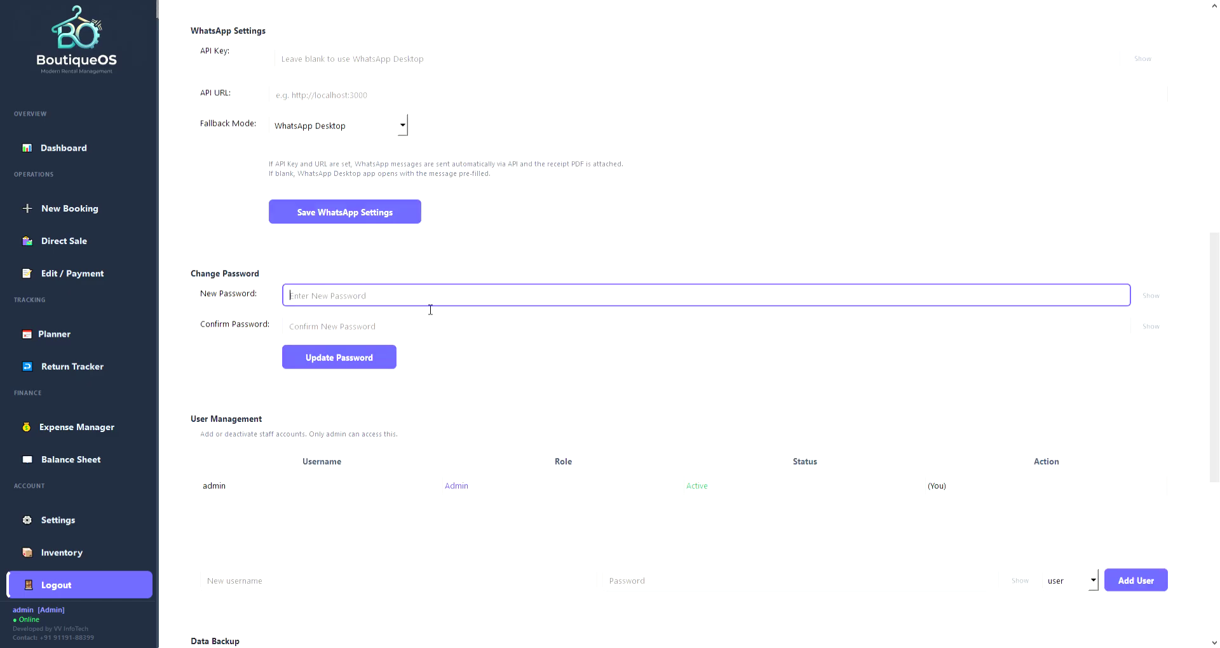
pyautogui.write('•••')
pyautogui.press('BackSpace')
pyautogui.press('BackSpace')
pyautogui.press('BackSpace')
pyautogui.write('••••')
pyautogui.press('Tab')
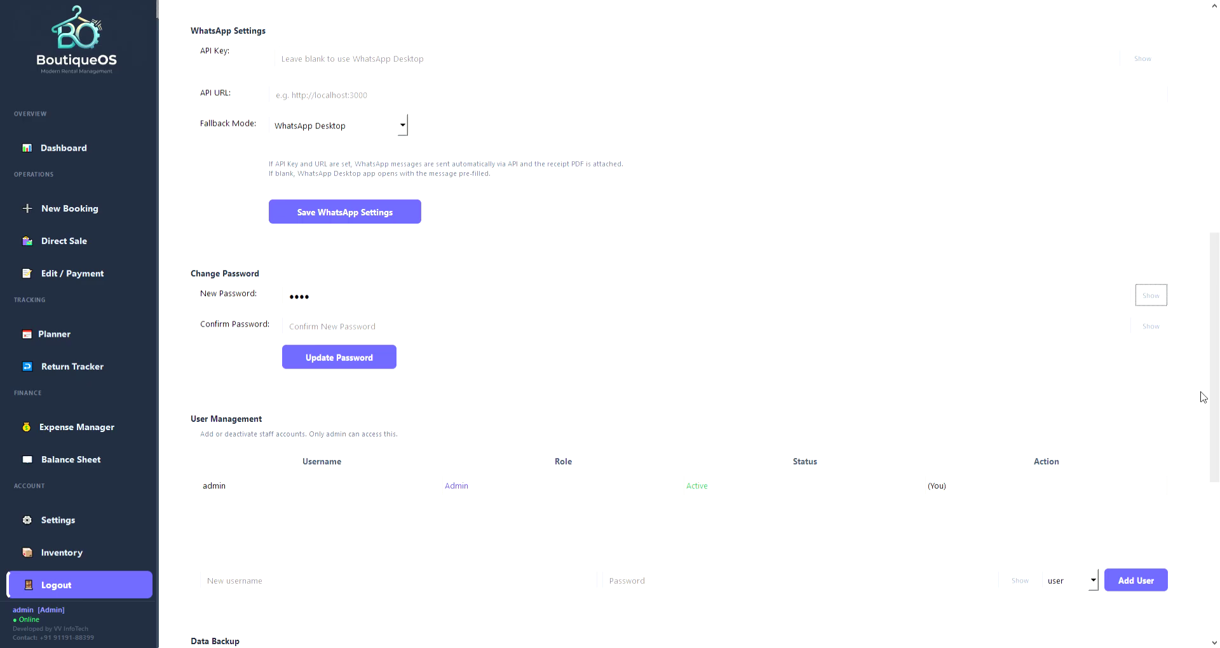
pyautogui.press('Tab')
pyautogui.write('••••')
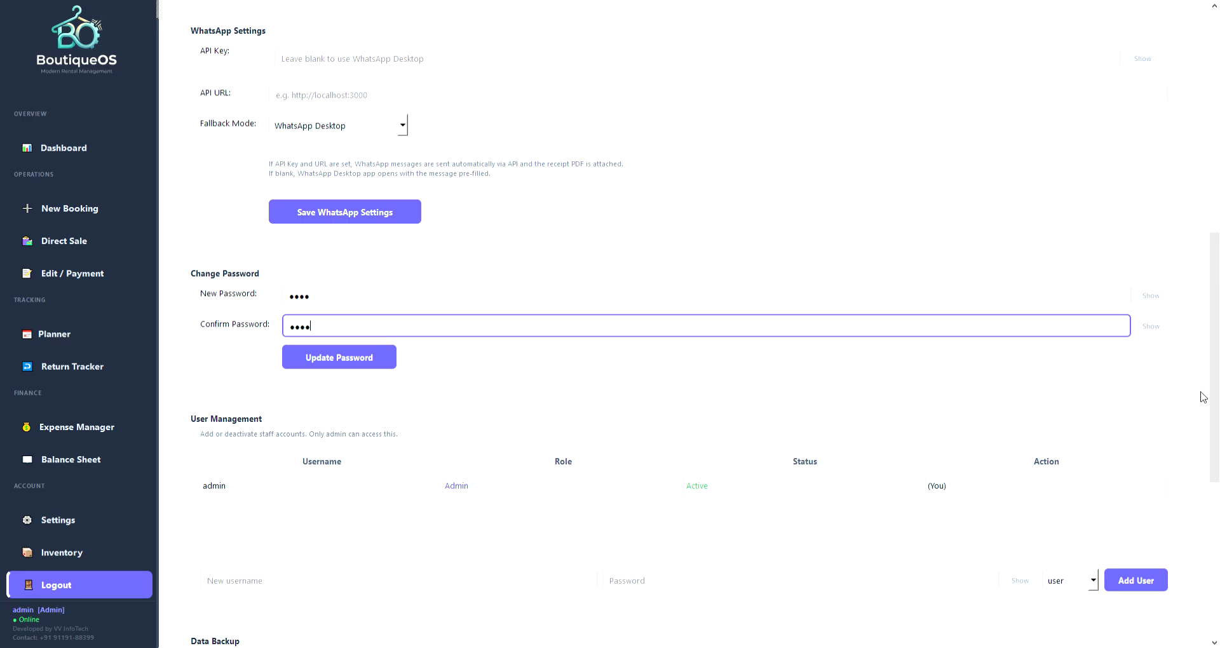
pyautogui.click(345, 364)
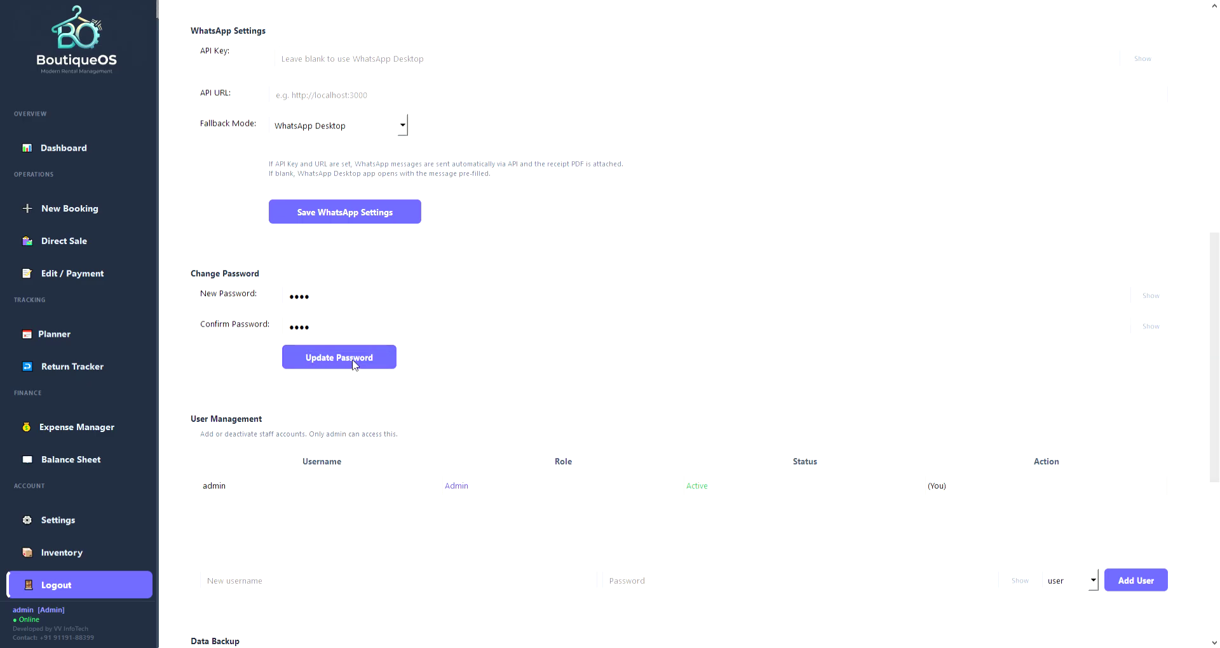
pyautogui.scroll(-2, 661, 349)
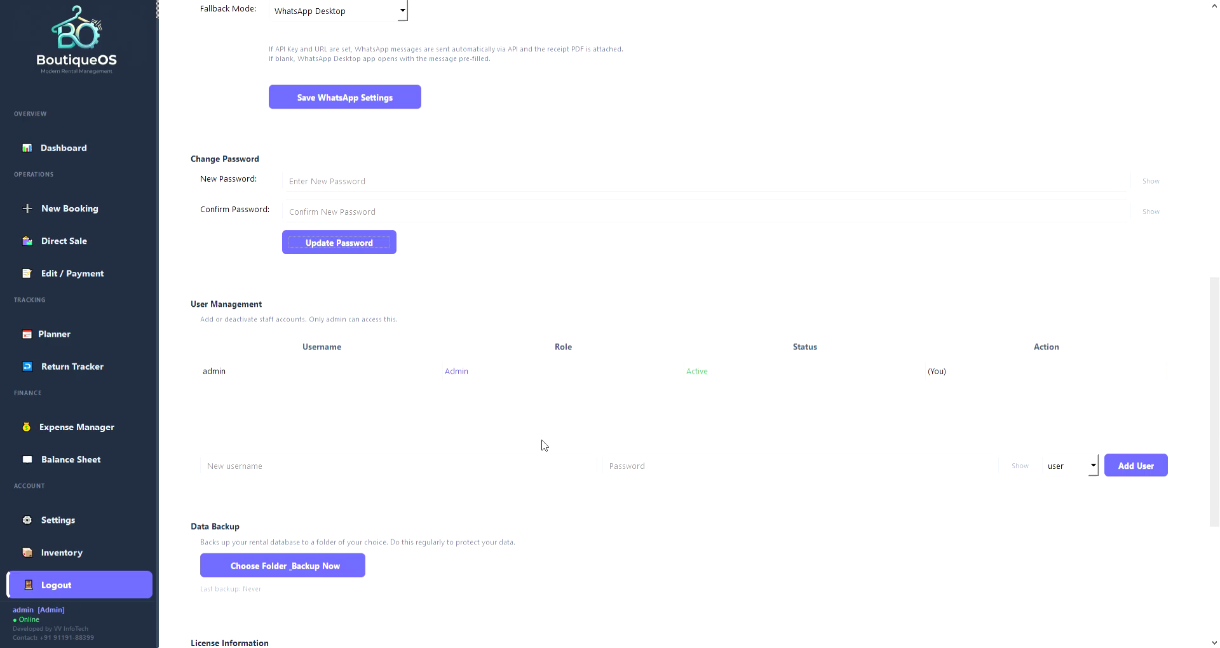
# Create user 'staff' with a password, keeping the default 'user' role.
pyautogui.click(360, 471)
pyautogui.write('staff')
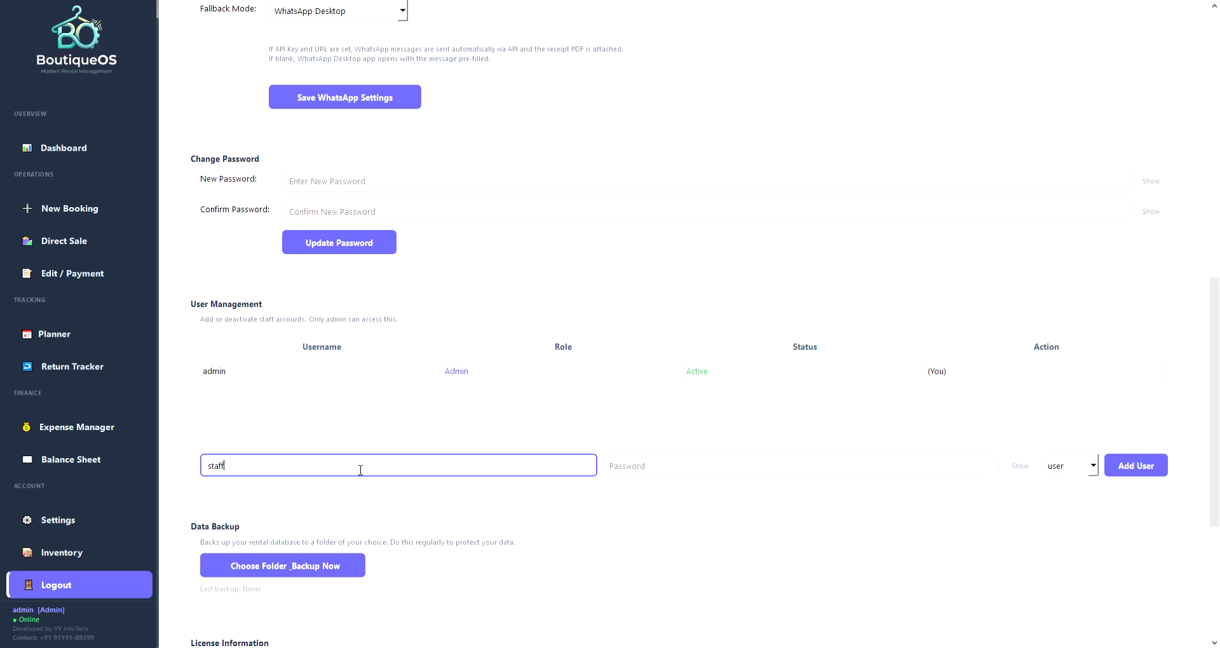
pyautogui.press('Tab')
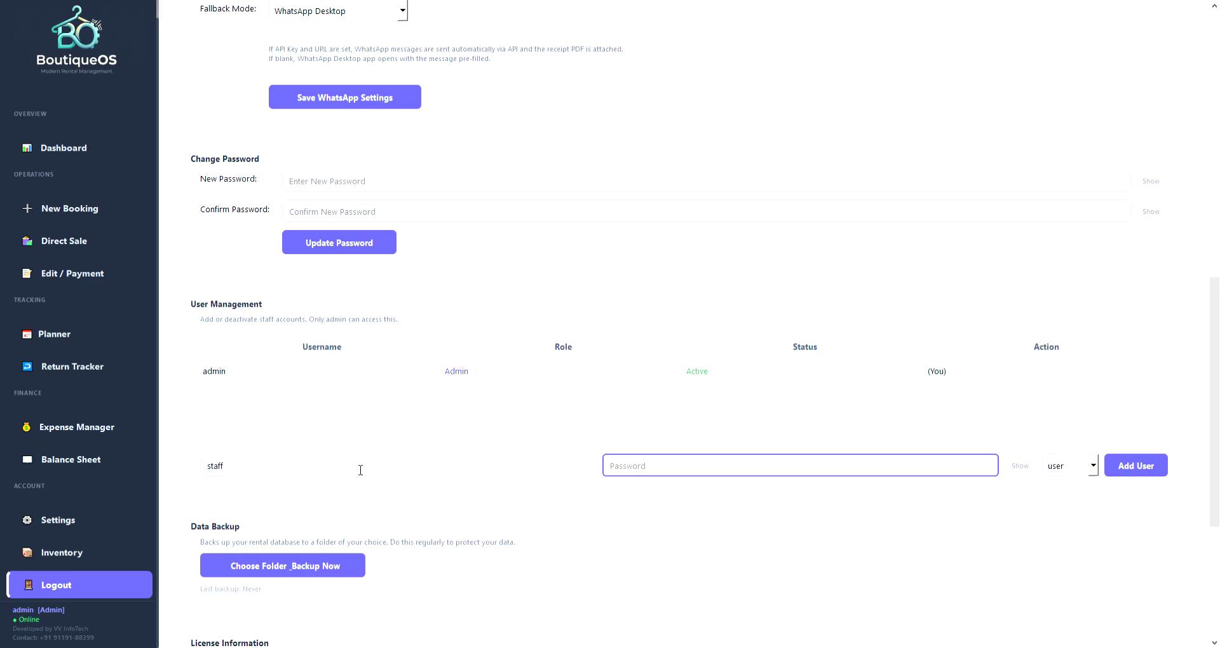
pyautogui.write('1234')
pyautogui.click(1121, 470)
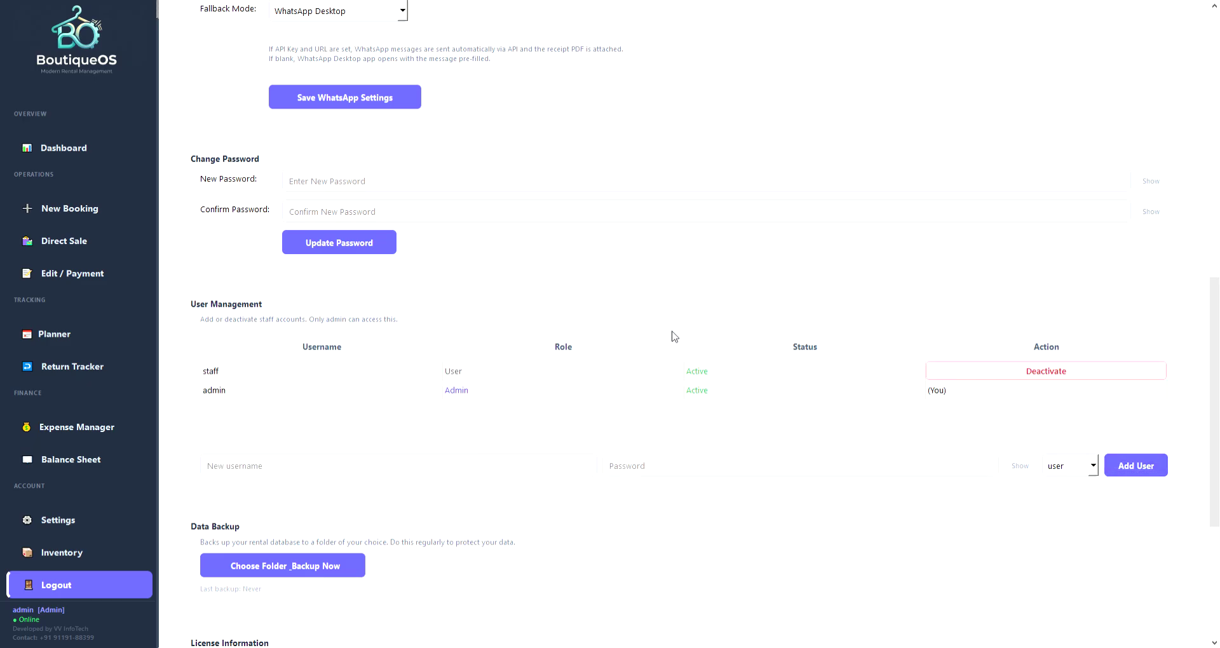
pyautogui.tripleClick(323, 368)
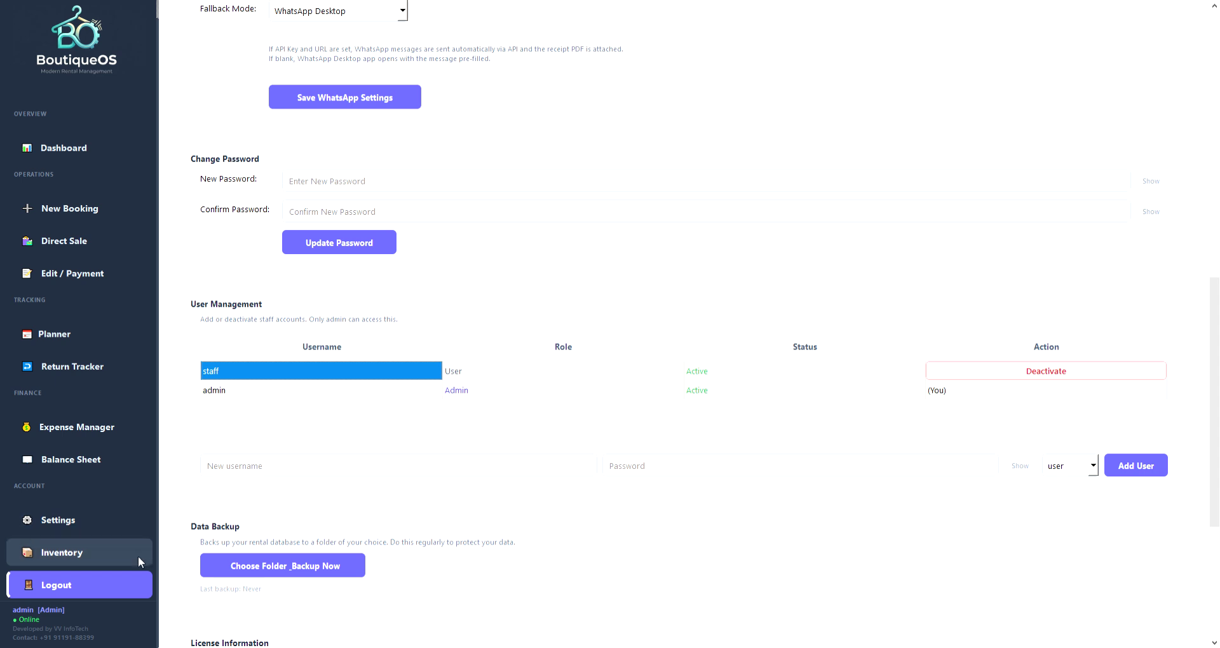
pyautogui.scroll(-3, 314, 413)
# Scroll to the licence and Cloud Sync section and run Choose Folder_Backup Now to back up the database.
pyautogui.scroll(-2, 337, 381)
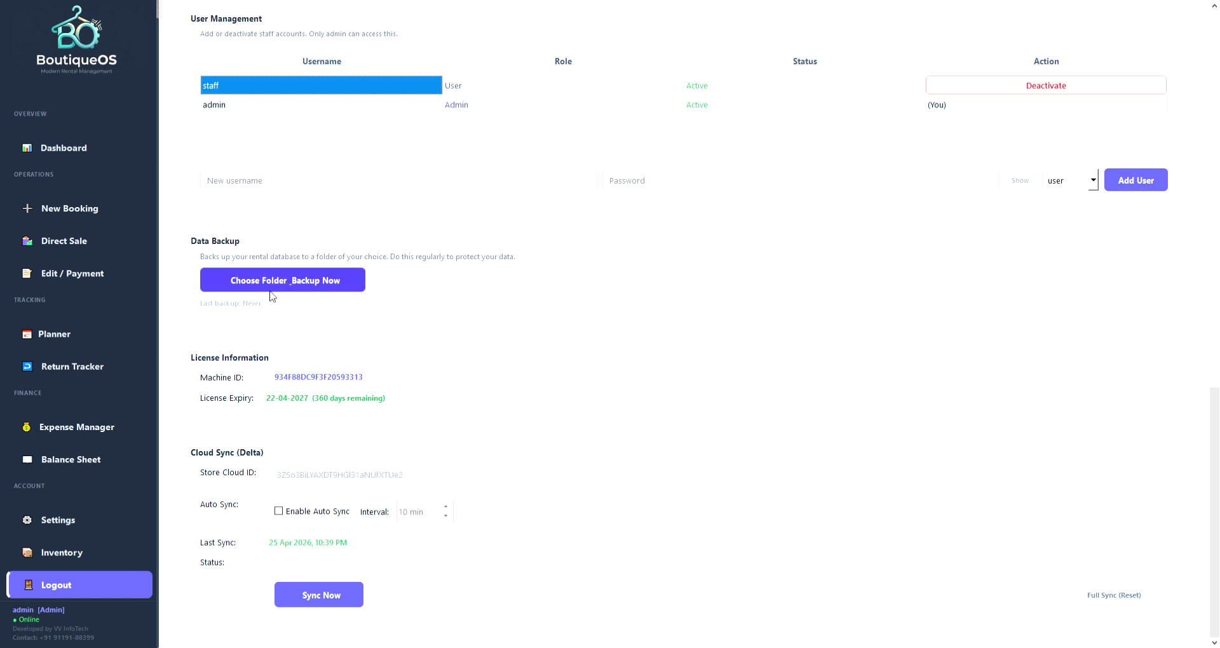
pyautogui.click(342, 288)
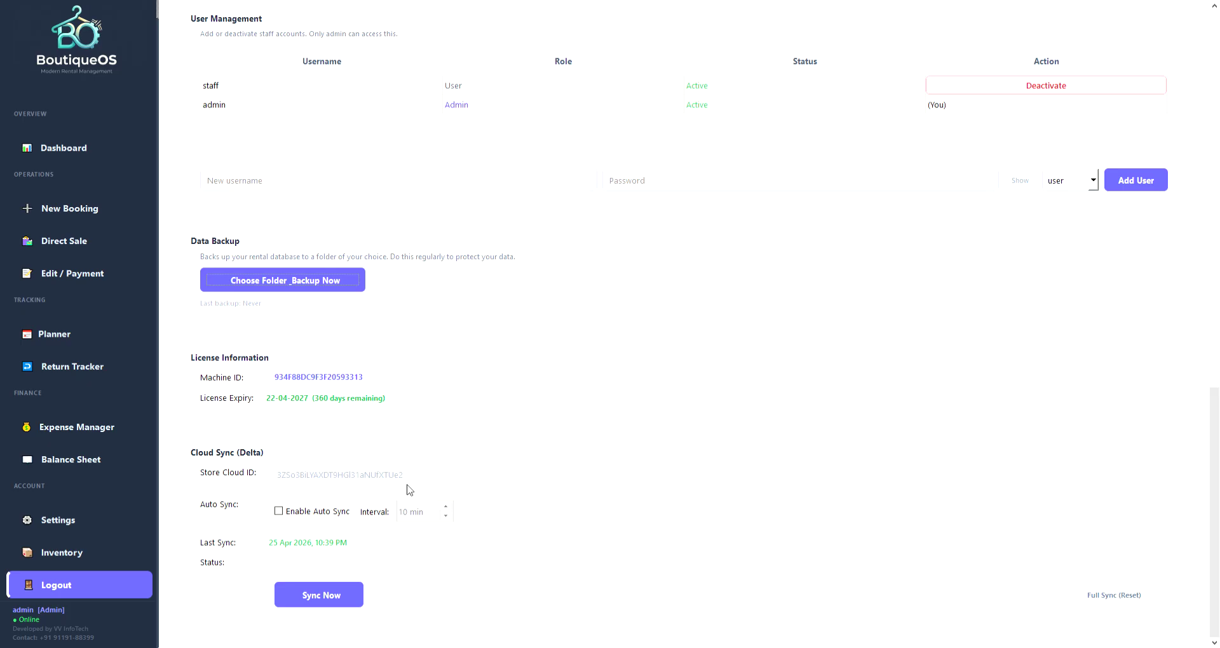
pyautogui.scroll(1, 74, 406)
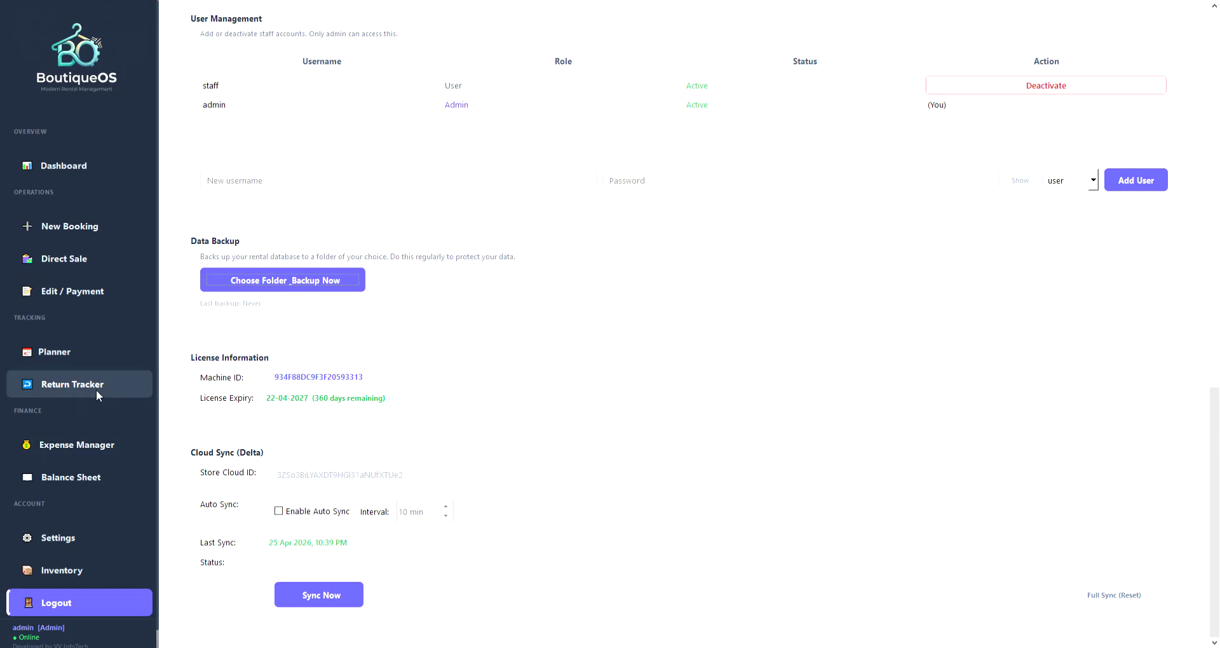
# Start a new booking and fill in the customer's full name and phone number.
pyautogui.click(67, 227)
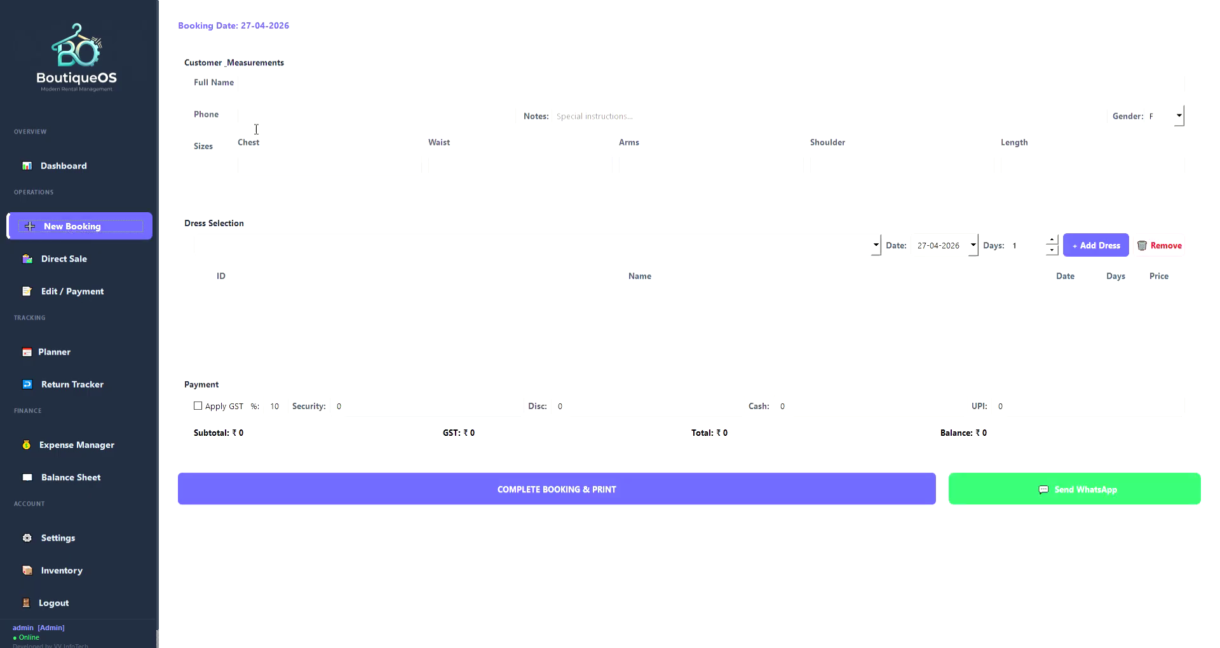
pyautogui.click(272, 88)
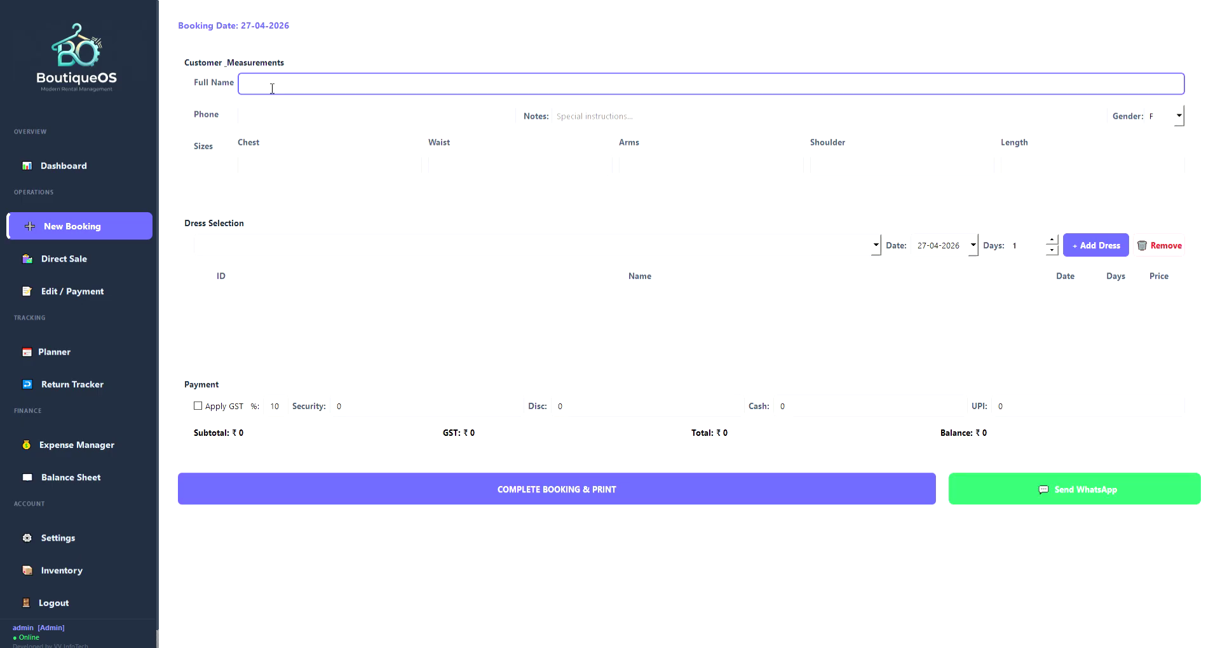
pyautogui.write('Rohit')
pyautogui.click(267, 111)
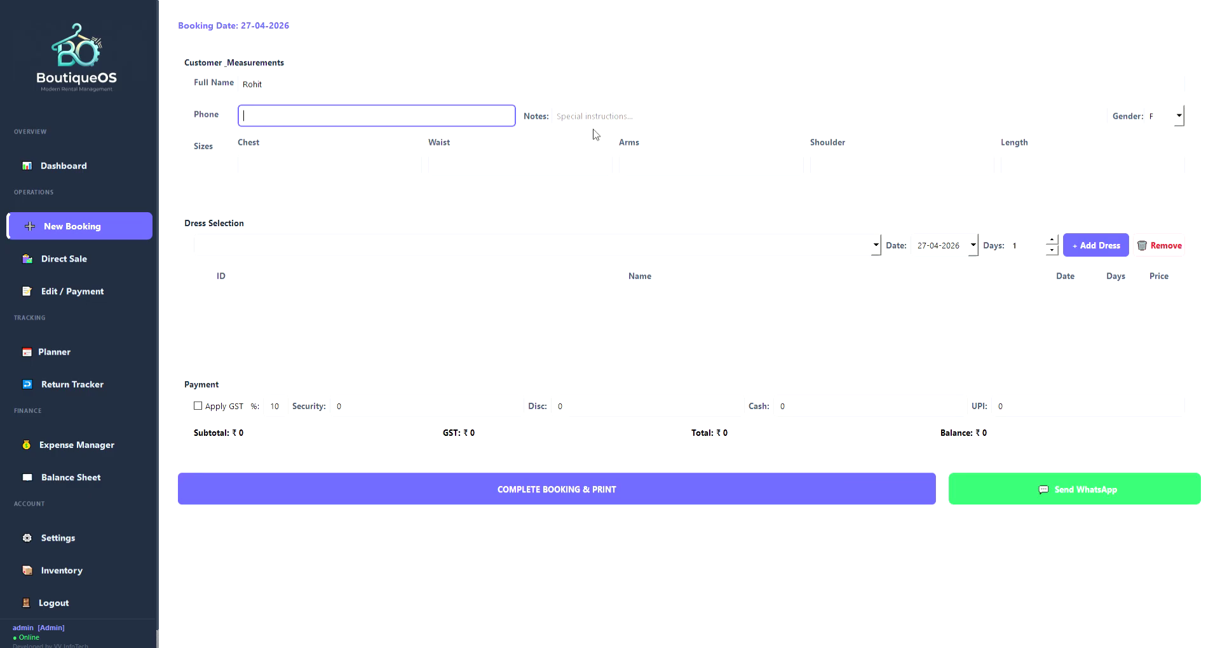
pyautogui.write('9876543210')
pyautogui.click(613, 123)
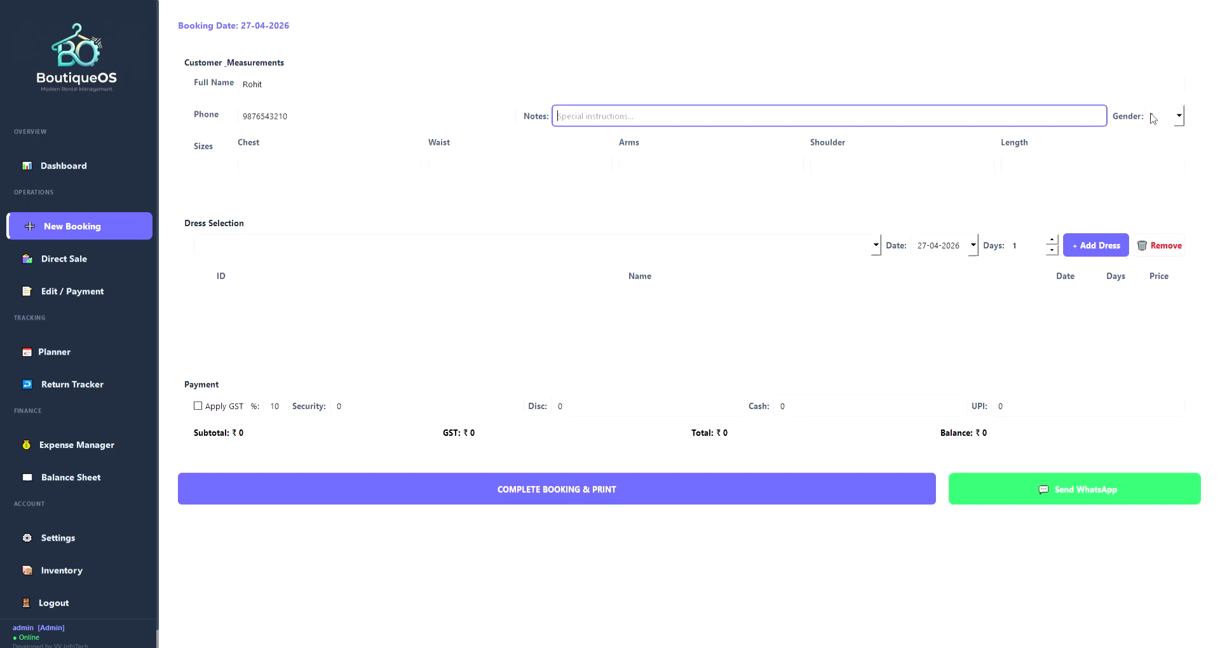
# Set the customer's gender to M and go to the Chest field under Top.
pyautogui.click(1187, 121)
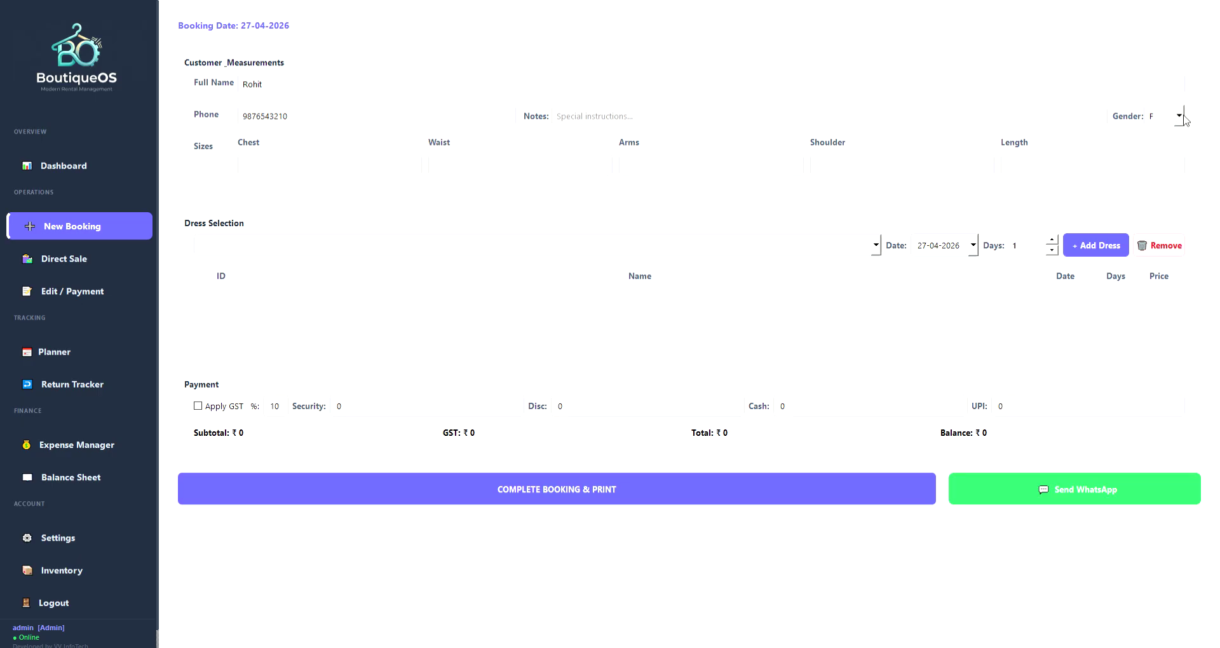
pyautogui.press('m')
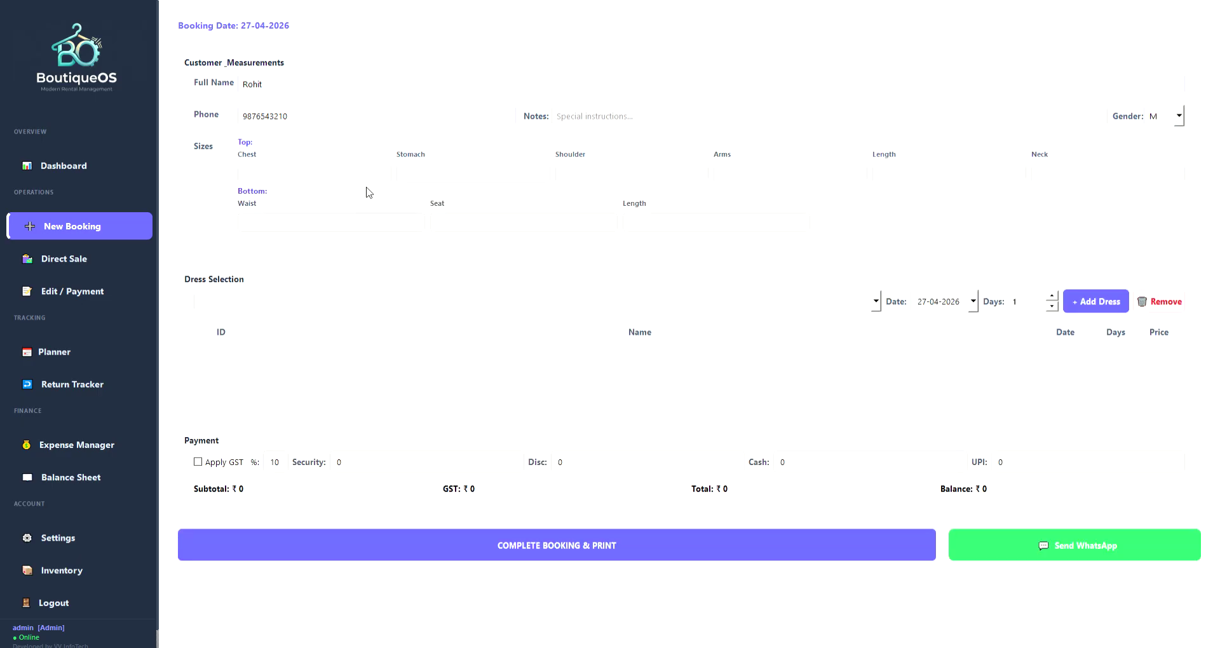
pyautogui.click(343, 180)
# Enter chest 36, stomach 34, shoulder 32, arms 16 and length 40.
pyautogui.write('36')
pyautogui.press('Tab')
pyautogui.write('34')
pyautogui.press('Tab')
pyautogui.write('30')
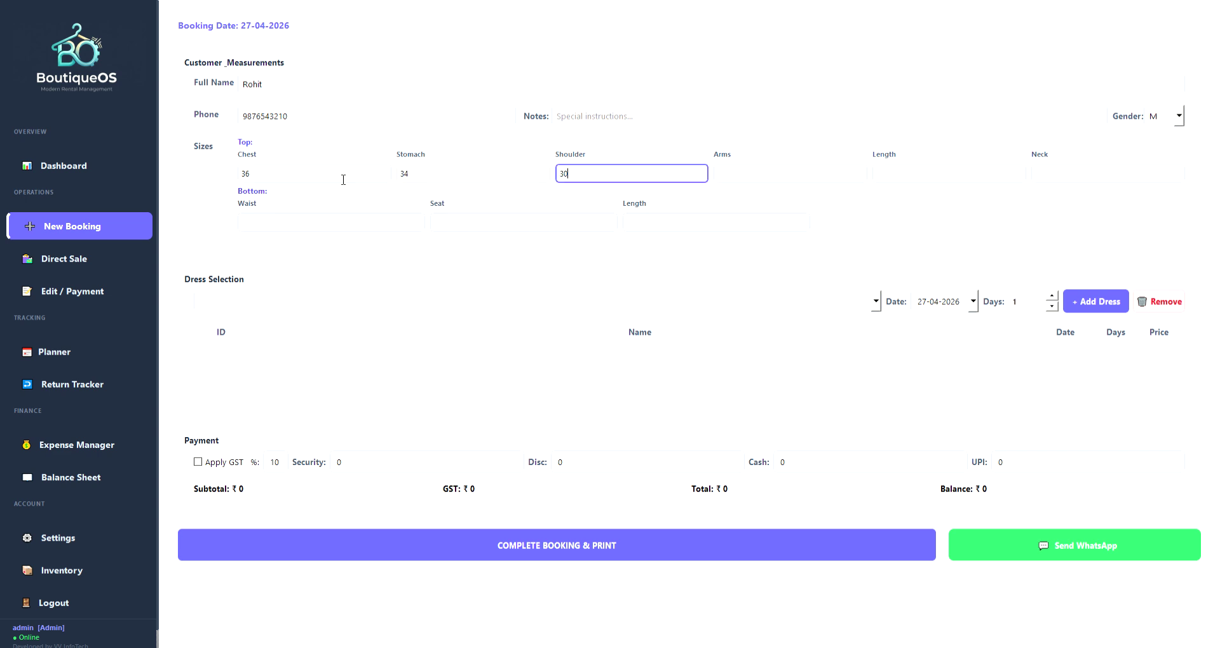
pyautogui.press('BackSpace')
pyautogui.write('2')
pyautogui.press('Tab')
pyautogui.write('16')
pyautogui.press('Tab')
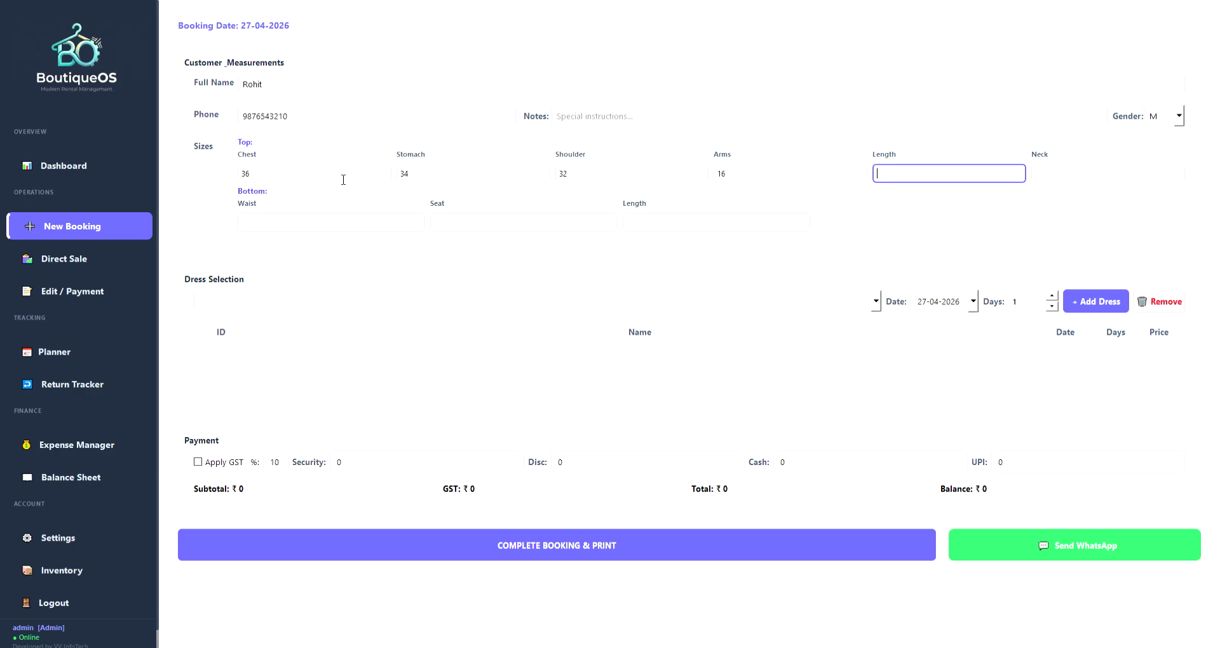
pyautogui.write('40')
# Enter neck 16, waist 34, seat 36 and length 40.
pyautogui.press('Tab')
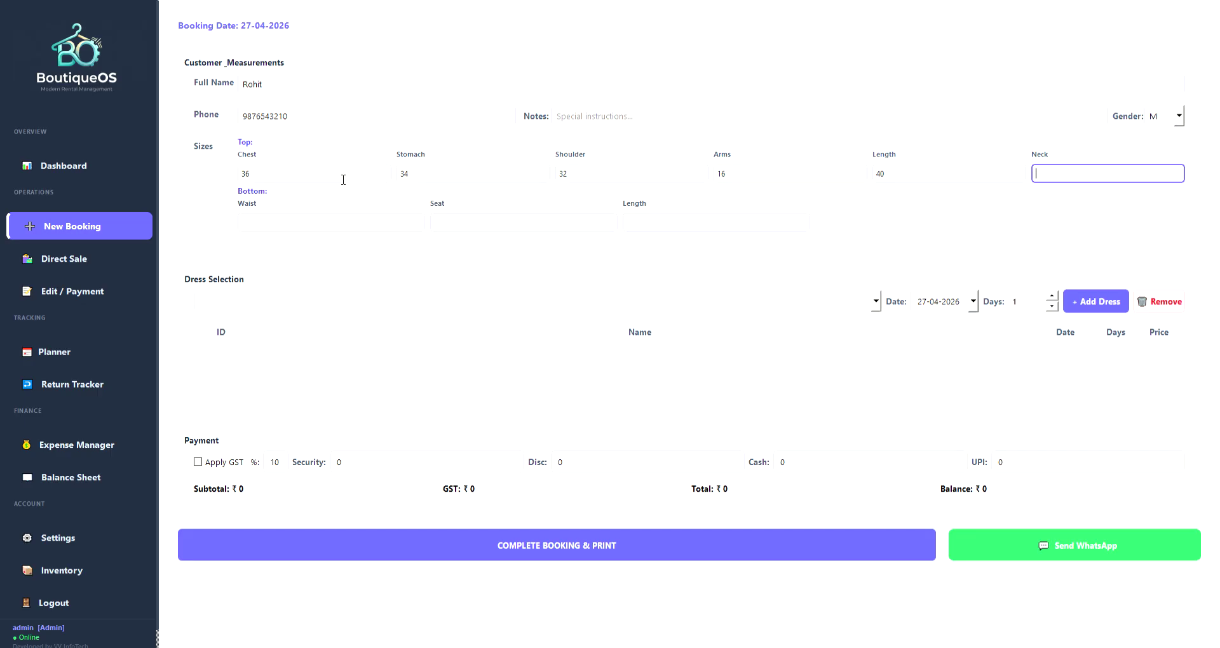
pyautogui.write('16')
pyautogui.press('Tab')
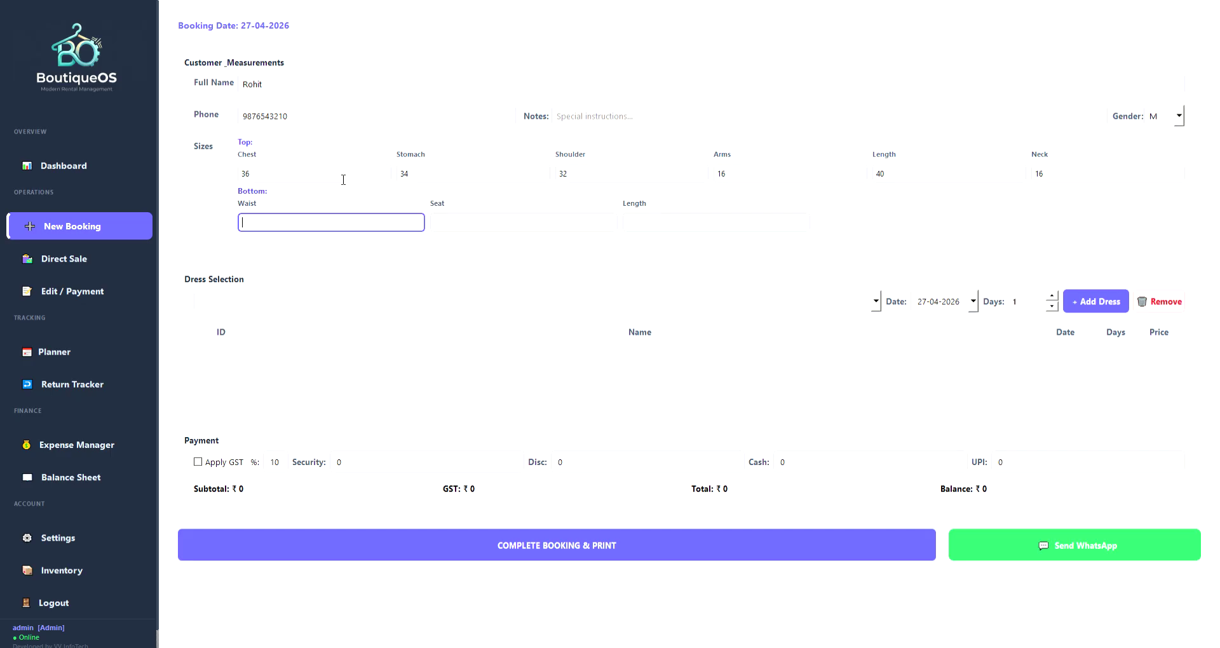
pyautogui.write('34')
pyautogui.press('Tab')
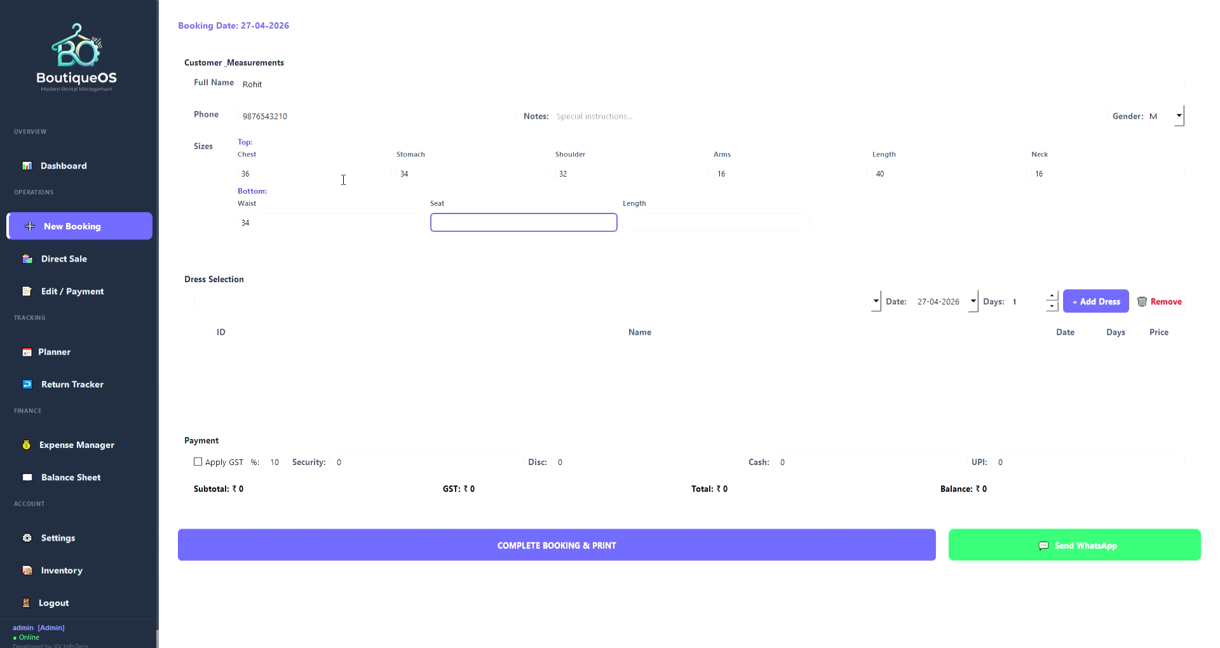
pyautogui.write('36')
pyautogui.press('Tab')
pyautogui.write('40')
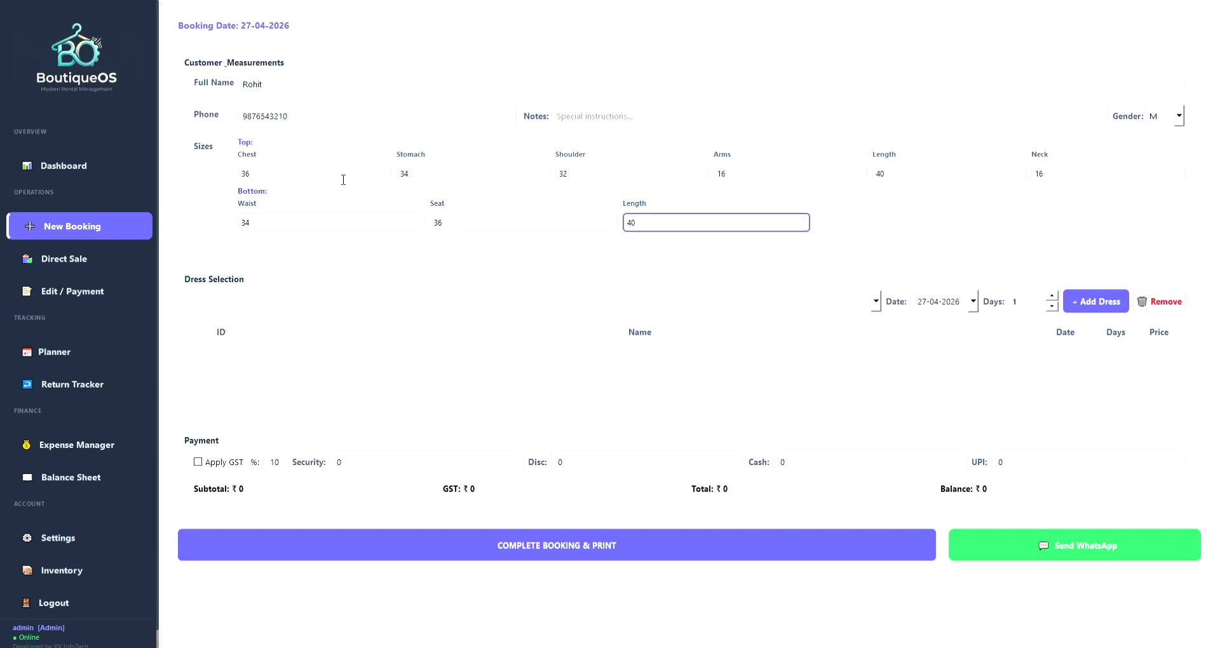
# Check the Dress Selection list, then go to Inventory from the sidebar.
pyautogui.click(331, 308)
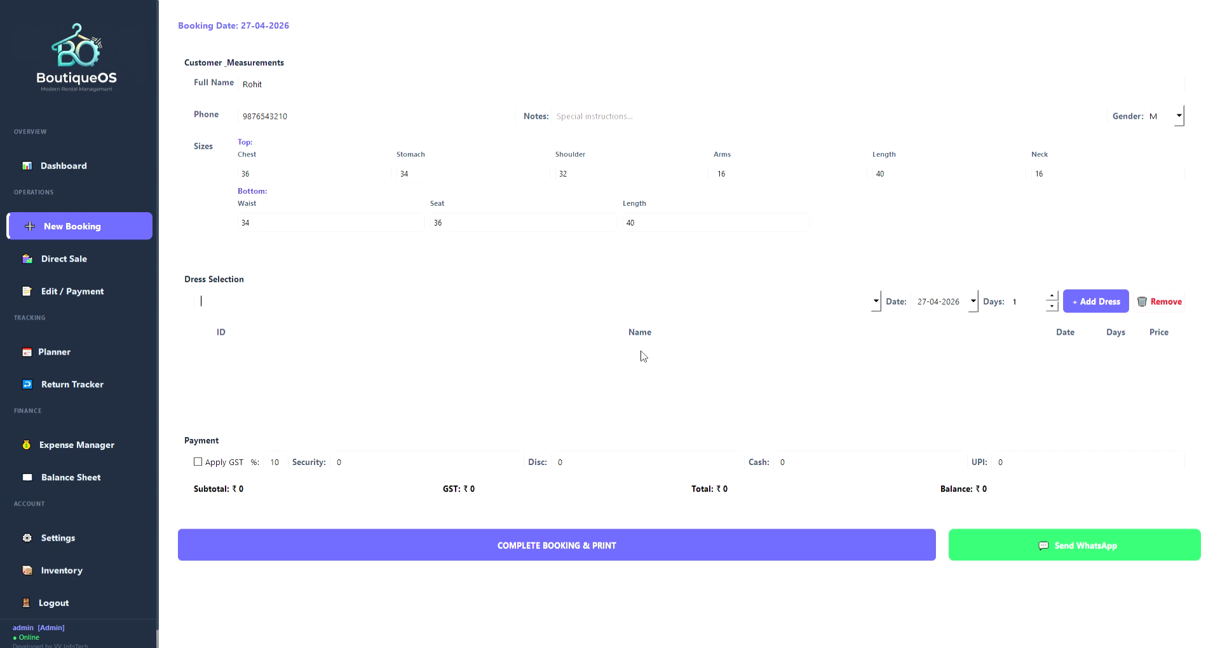
pyautogui.scroll(-1, 69, 559)
pyautogui.click(71, 557)
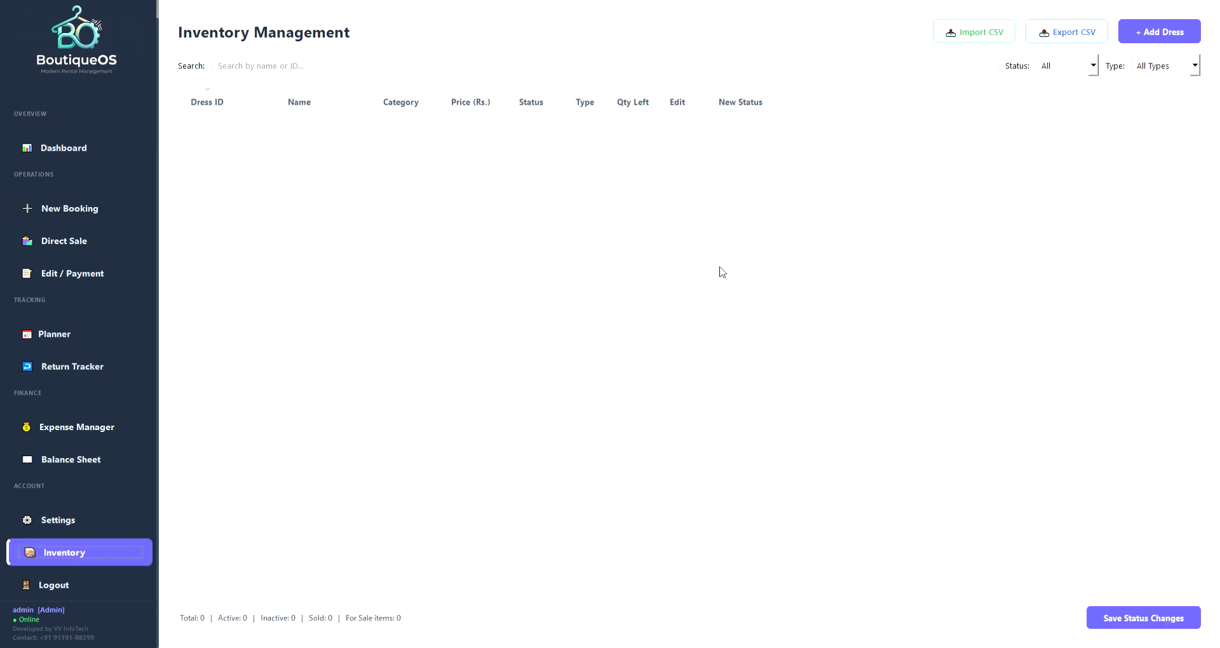
# Add Sherwani pink (ID 101, Rs. 5,100), verify it in New Booking's dress list, and return.
pyautogui.click(1137, 29)
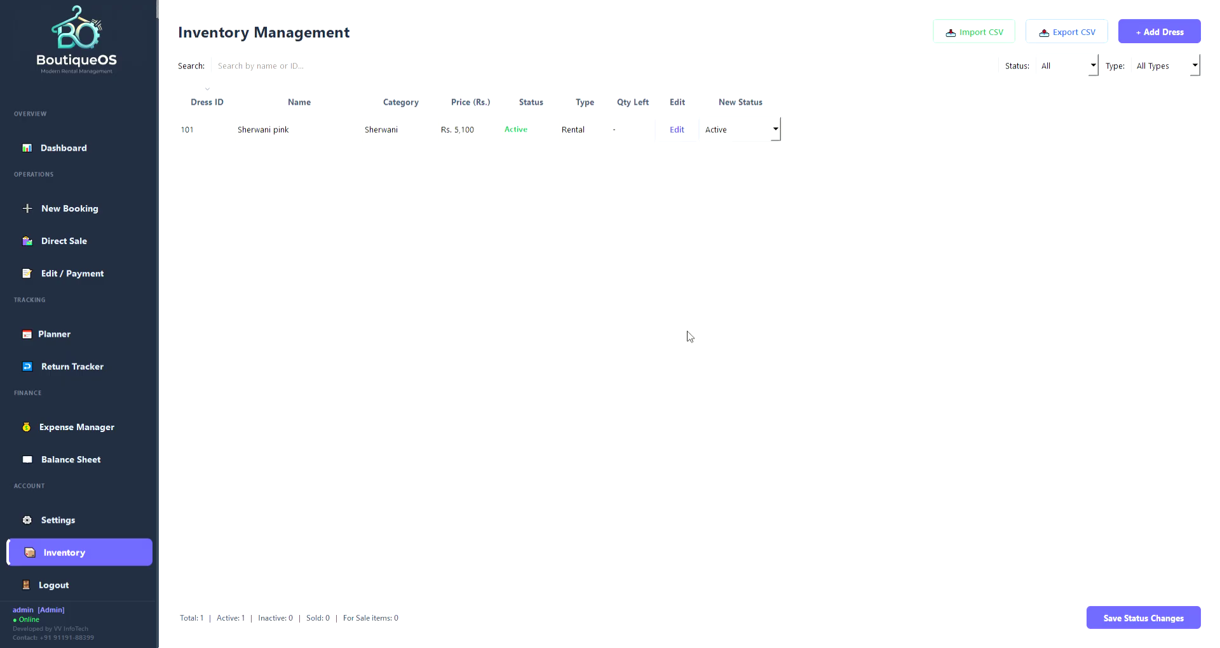
pyautogui.click(294, 141)
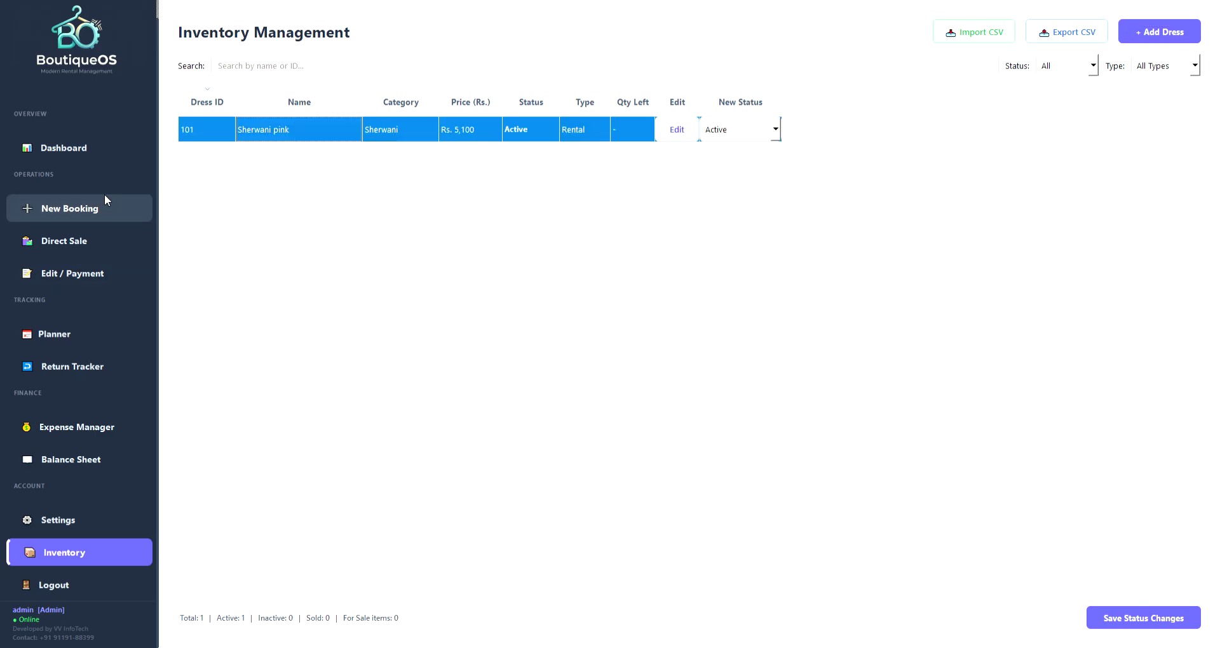
pyautogui.click(72, 207)
pyautogui.click(877, 306)
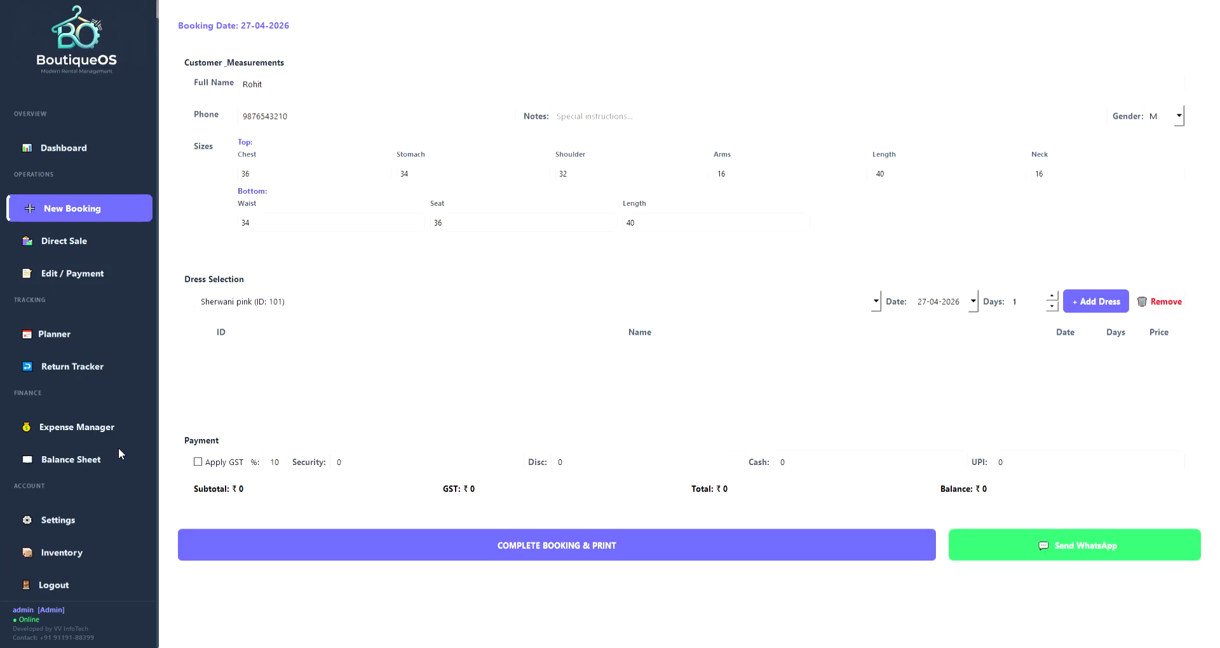
pyautogui.click(118, 528)
pyautogui.click(100, 546)
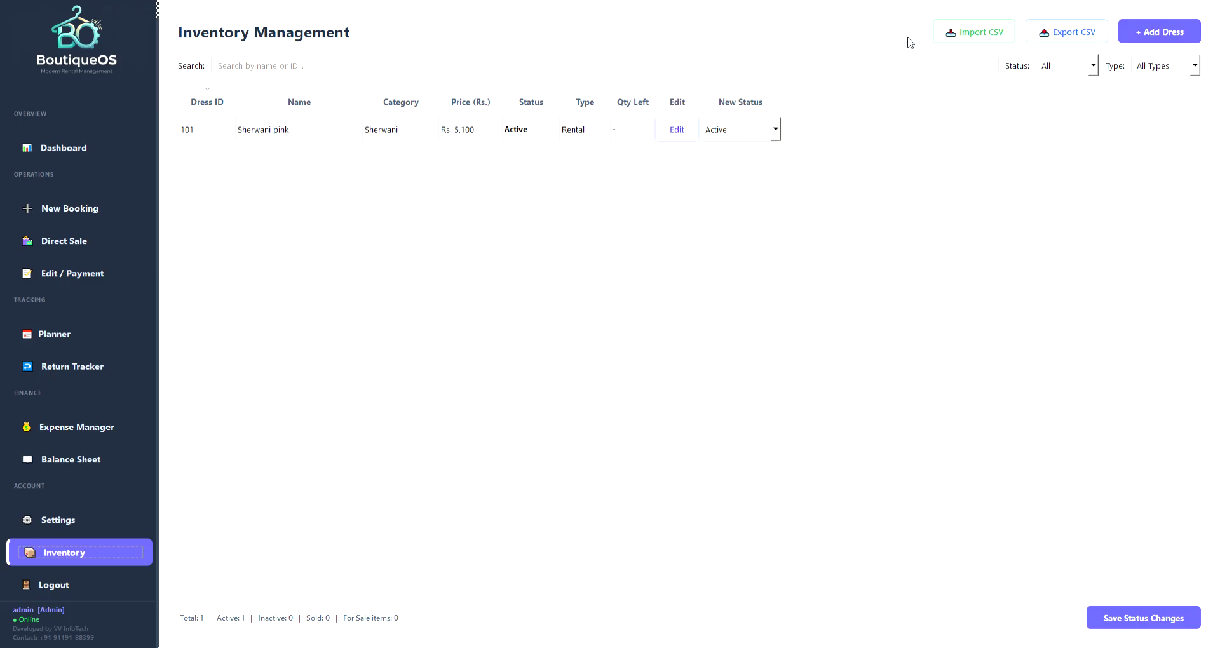
# Import the dress CSV to reach 11 items (9 Active, 1 Inactive, 1 Sold), sorted by Dress ID.
pyautogui.click(965, 36)
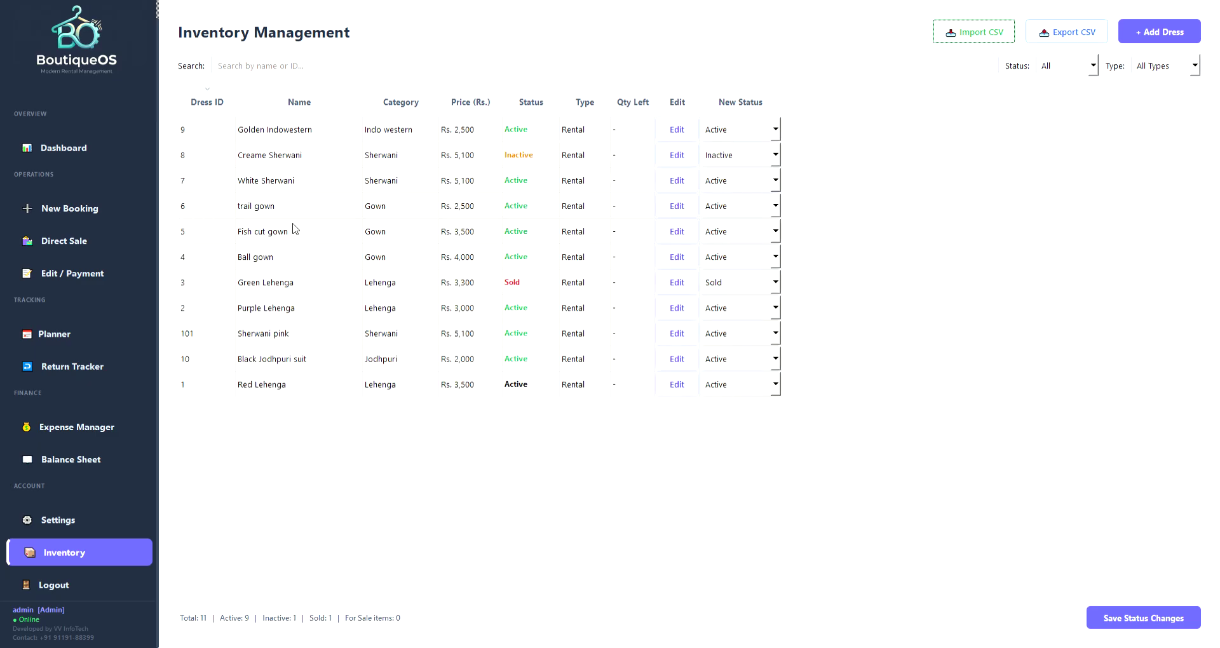
pyautogui.click(207, 100)
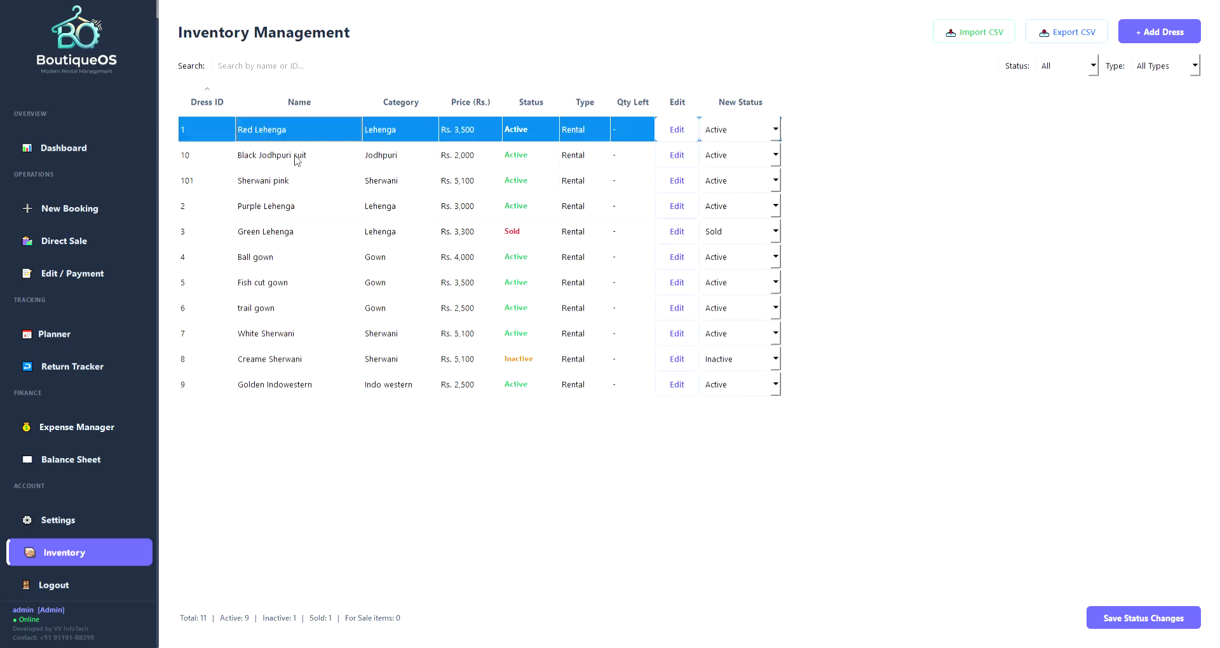
# Select each inventory dress row in turn, ending on Green Lehenga.
pyautogui.moveTo(264, 133); pyautogui.dragTo(318, 386)
pyautogui.click(308, 203)
pyautogui.click(306, 129)
pyautogui.click(306, 161)
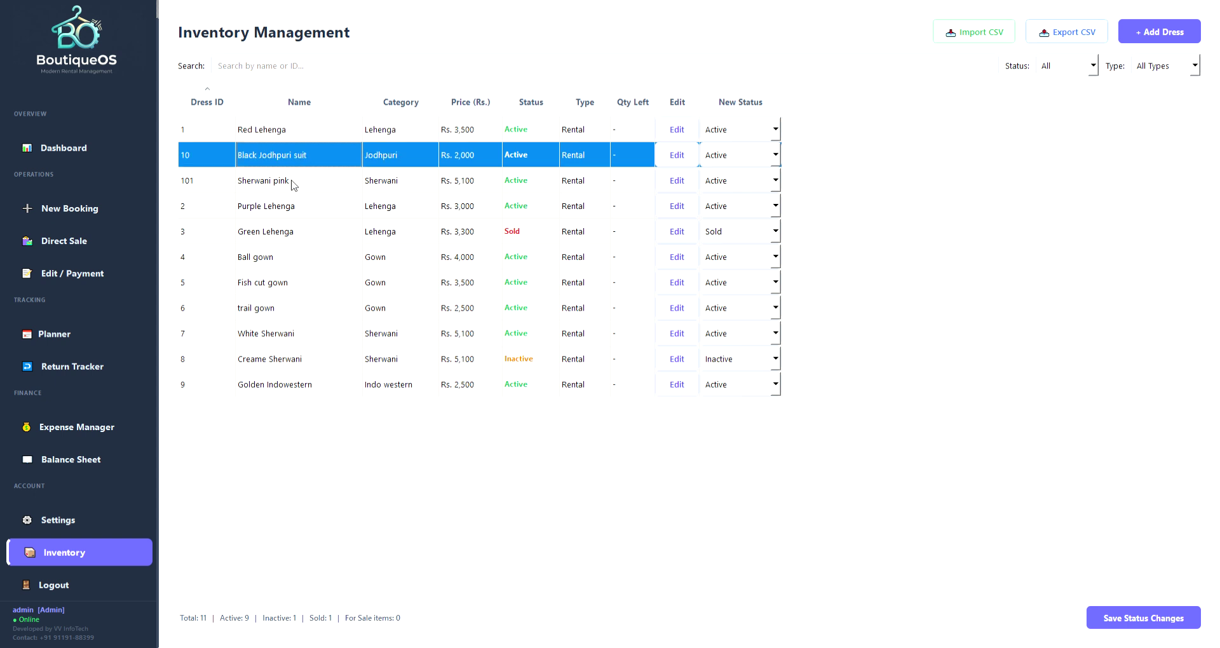
pyautogui.click(298, 185)
pyautogui.click(313, 218)
pyautogui.click(301, 228)
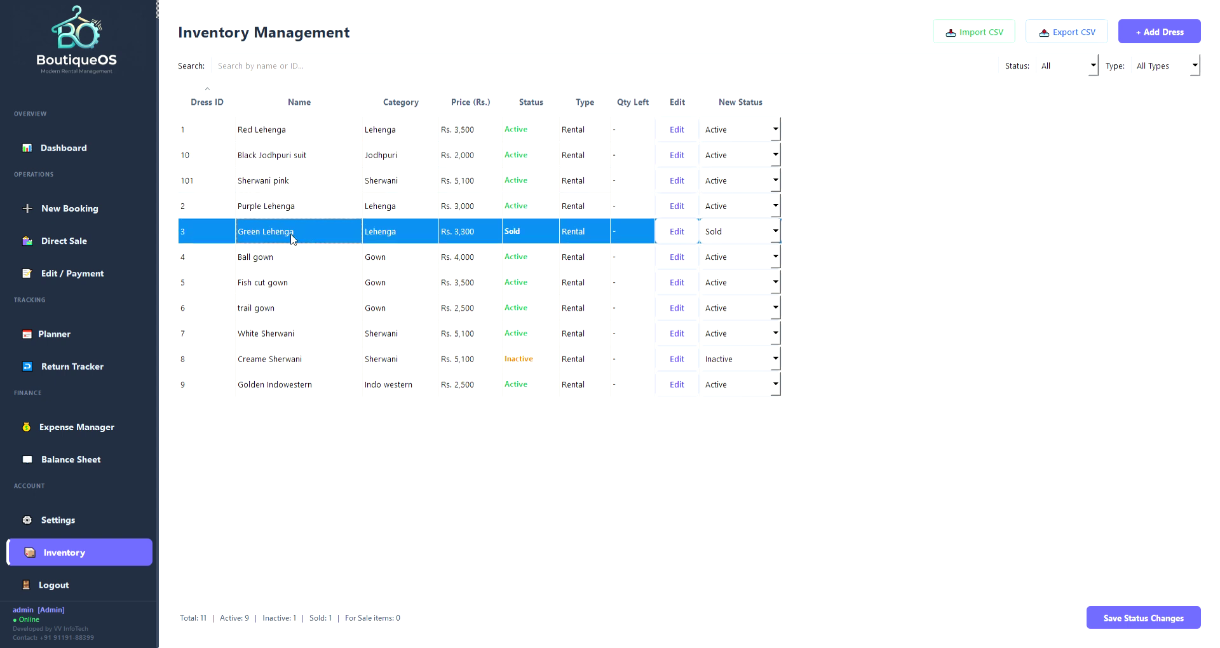
pyautogui.click(287, 261)
pyautogui.click(295, 281)
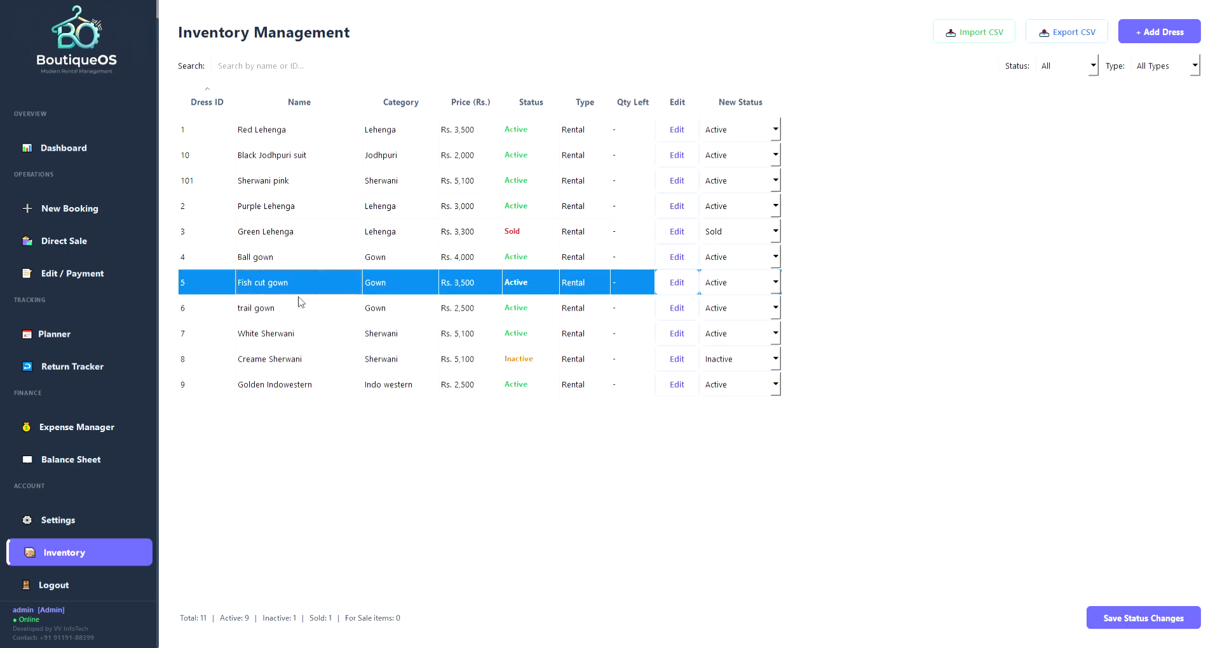
pyautogui.click(300, 306)
pyautogui.click(326, 342)
pyautogui.click(314, 360)
pyautogui.click(324, 389)
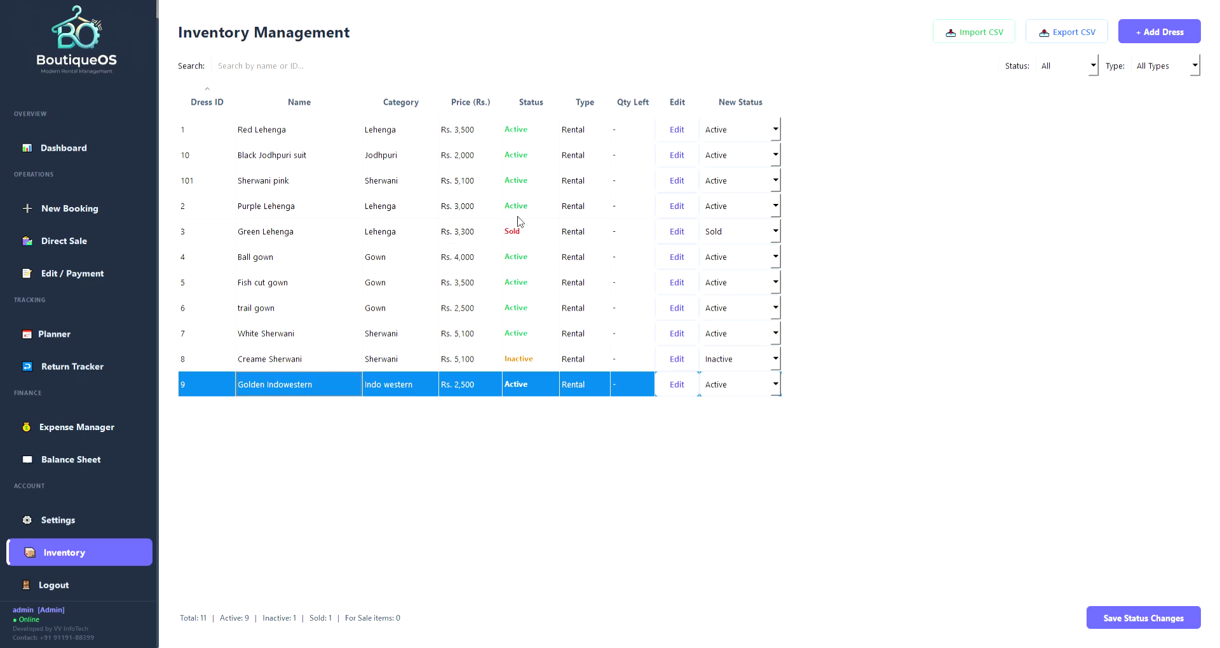
pyautogui.click(298, 238)
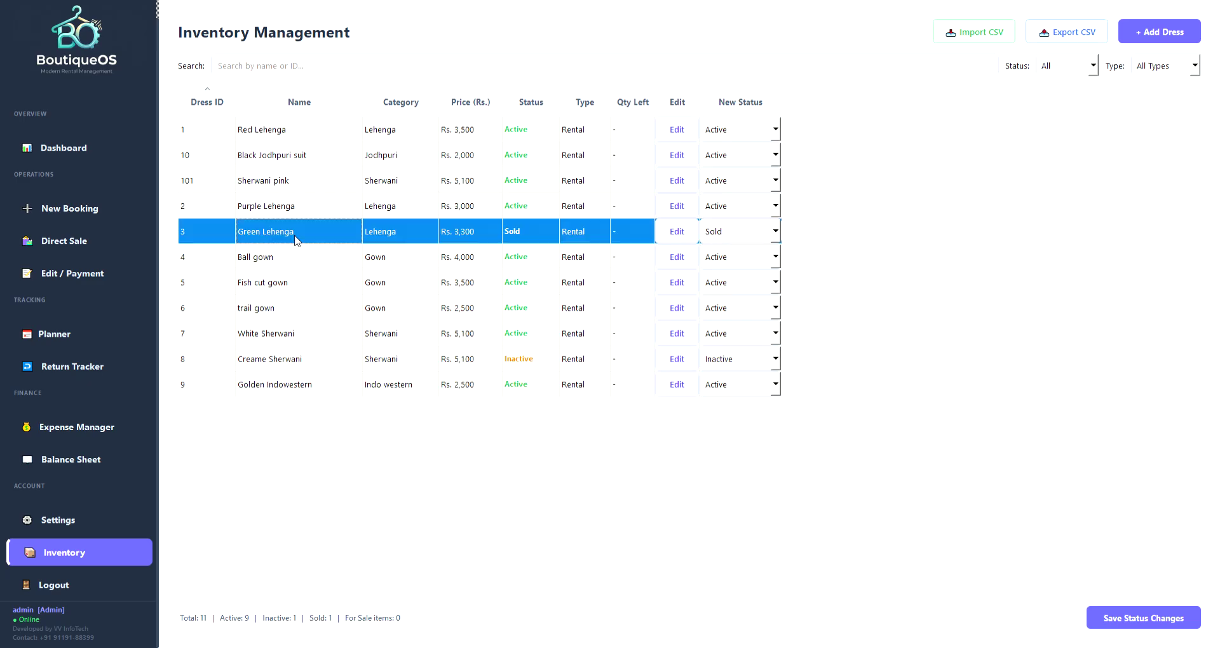
# Set Green Lehenga and Creame Sherwani to Active and save the status changes.
pyautogui.click(775, 233)
pyautogui.click(726, 257)
pyautogui.click(775, 359)
pyautogui.click(730, 385)
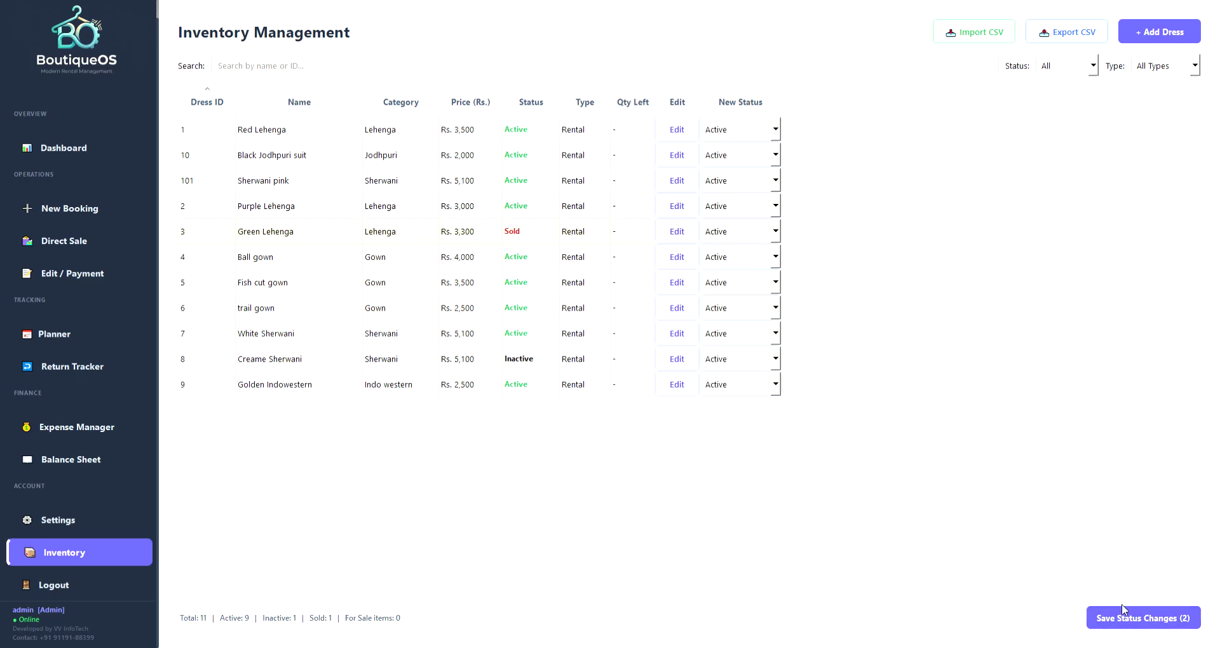
pyautogui.click(1109, 619)
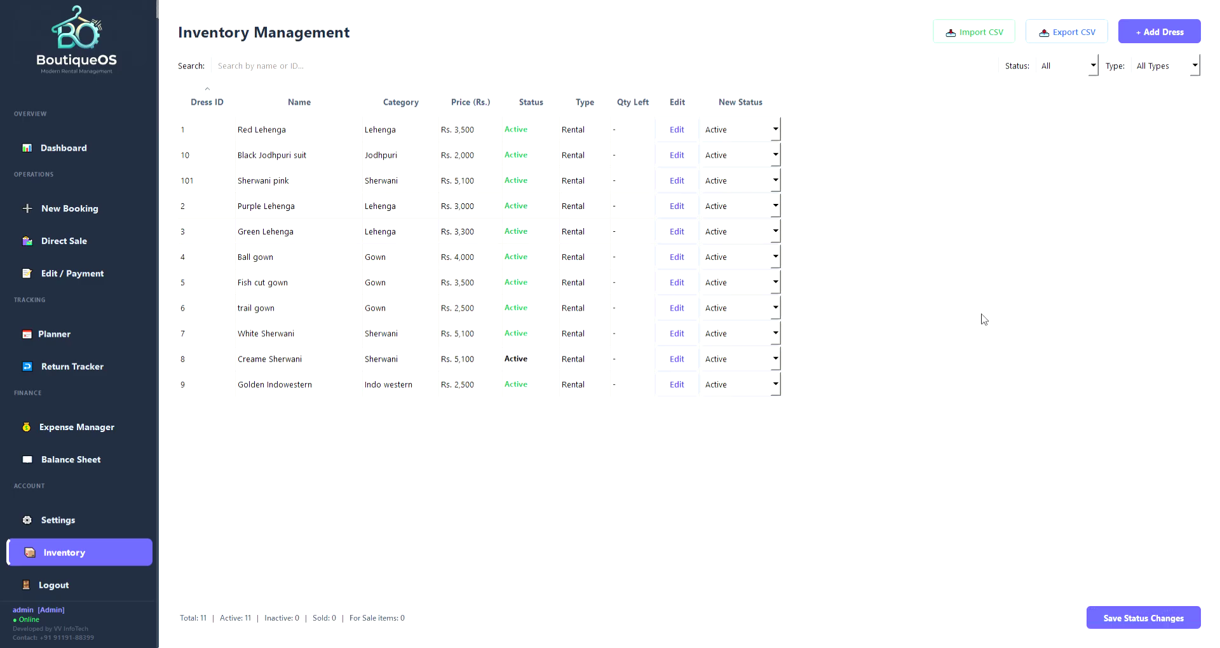
pyautogui.click(71, 208)
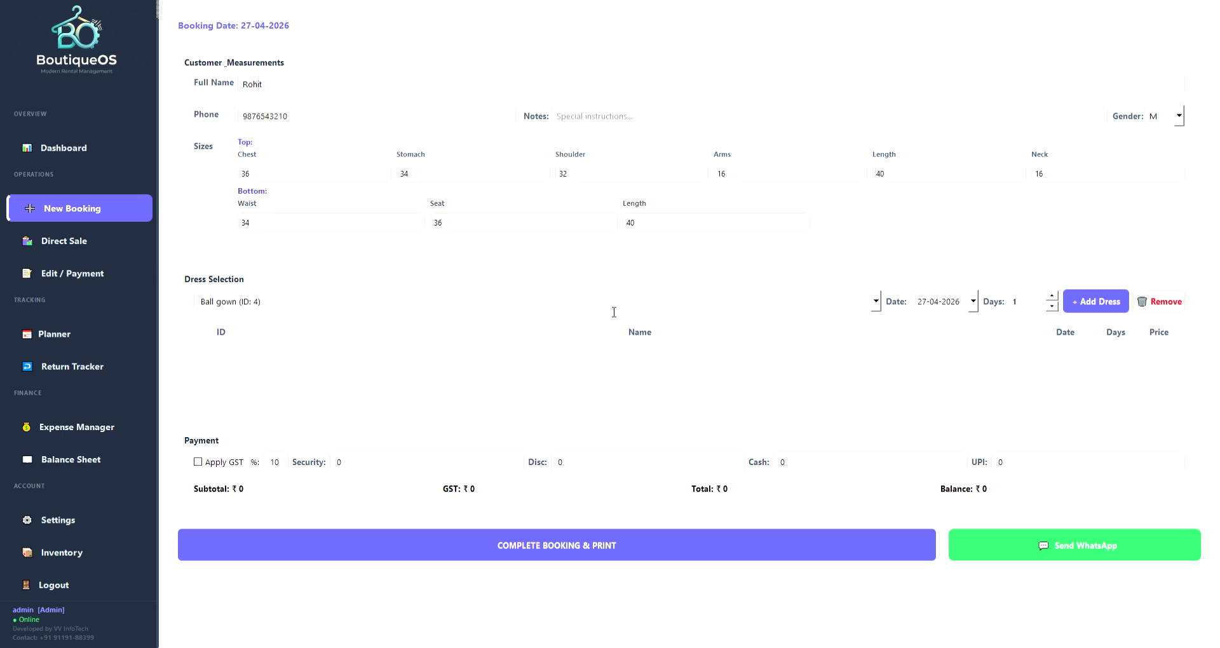
# Replace the Ball gown entry with Sherwani pink (ID 101), searching '101' and then 'pin'.
pyautogui.hotkey('ctrl', 'a')
pyautogui.press('BackSpace')
pyautogui.write('101')
pyautogui.click(289, 319)
pyautogui.tripleClick(325, 312)
pyautogui.press('BackSpace')
pyautogui.write('pin')
pyautogui.click(221, 328)
pyautogui.click(1032, 303)
# Add Sherwani pink for 2 days, then Golden Indowestern (ID 9) for 1 day on 01-05-2026.
pyautogui.click(1052, 297)
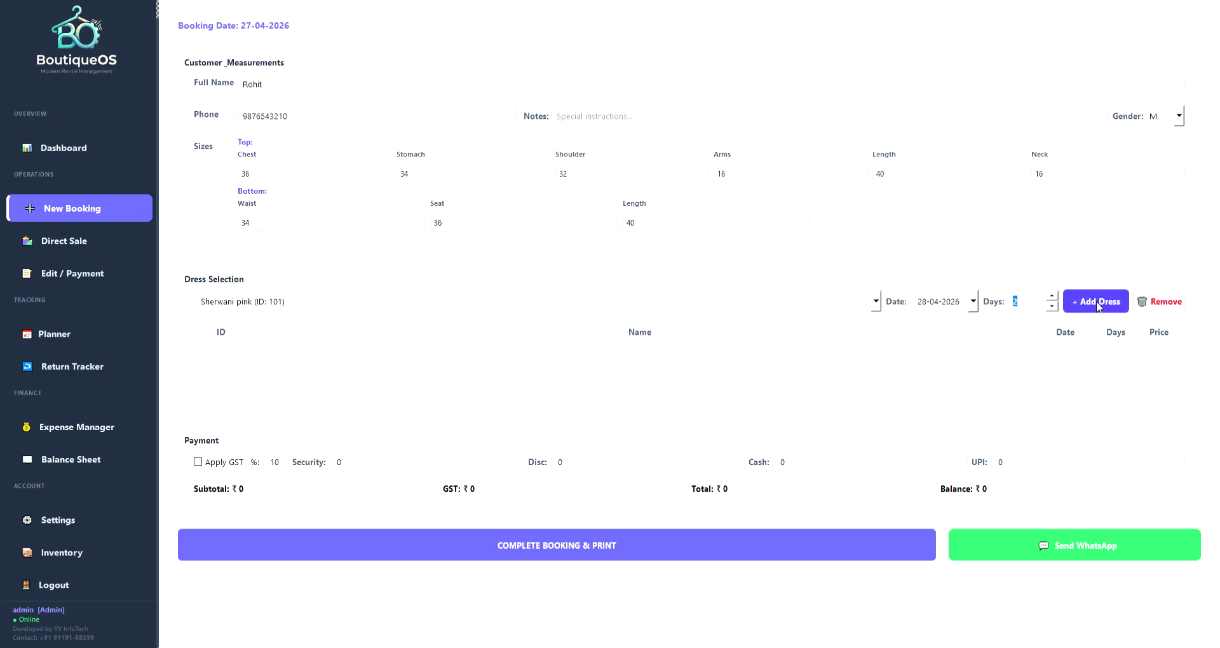
pyautogui.click(1097, 304)
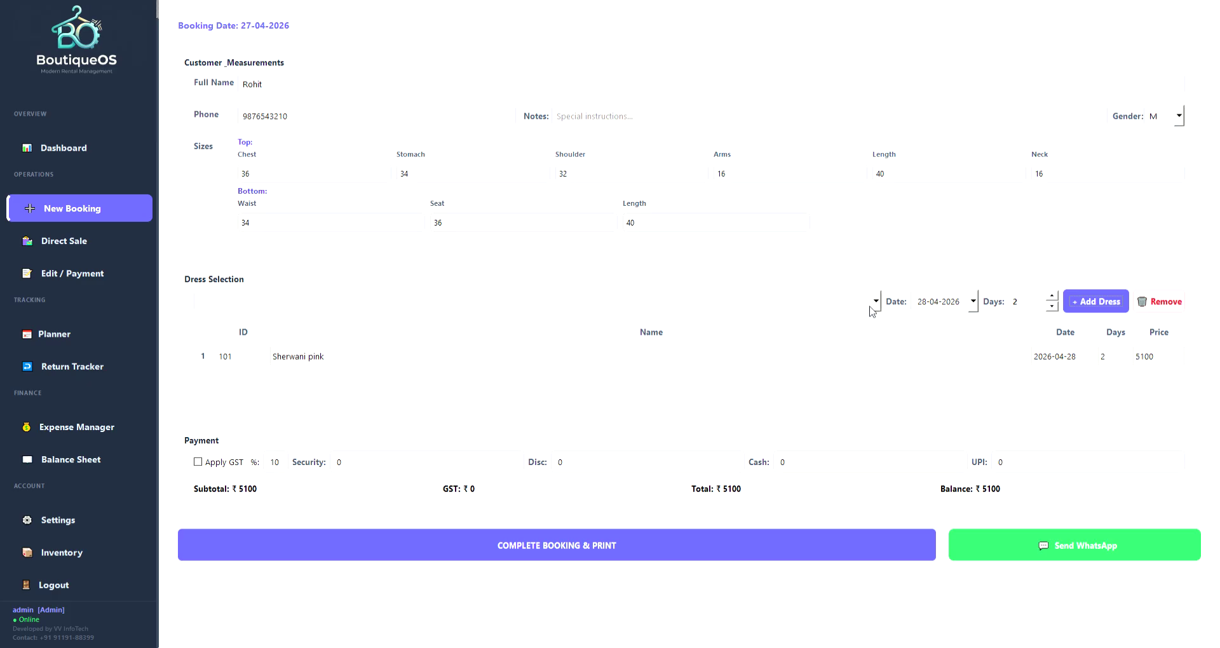
pyautogui.click(737, 306)
pyautogui.write('indo')
pyautogui.click(294, 319)
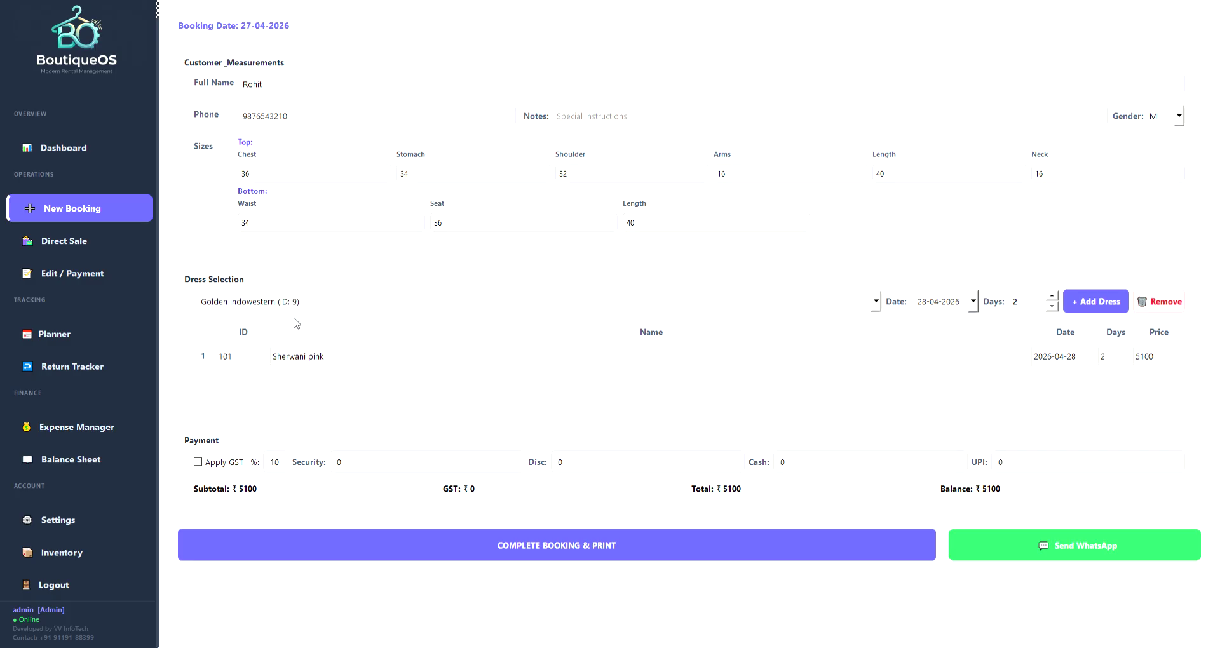
pyautogui.click(974, 304)
pyautogui.click(1009, 416)
pyautogui.click(1052, 306)
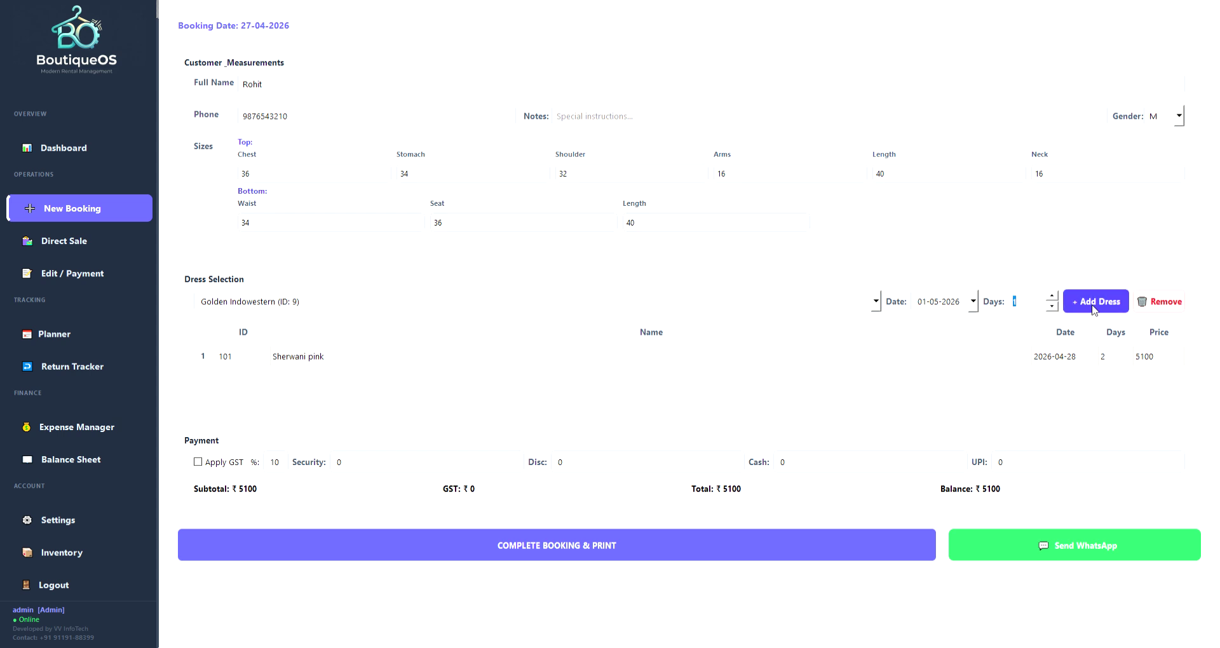
pyautogui.click(1095, 303)
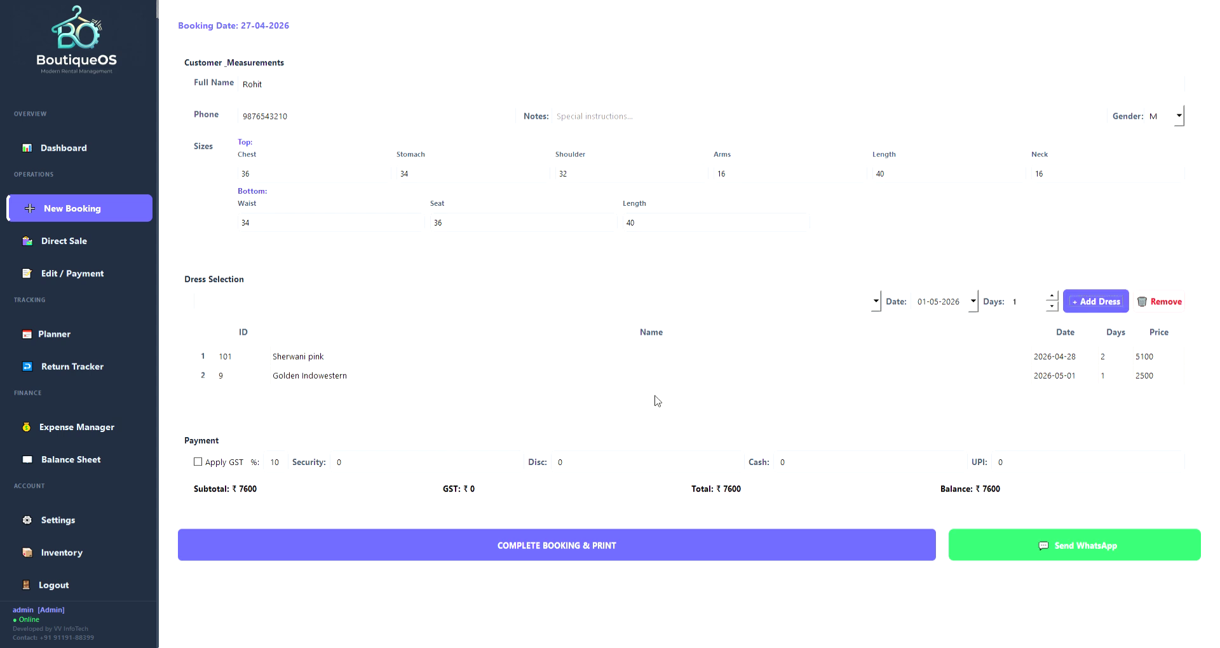
# Remove the Golden Indowestern line and re-add it through a 'golden' search.
pyautogui.click(320, 377)
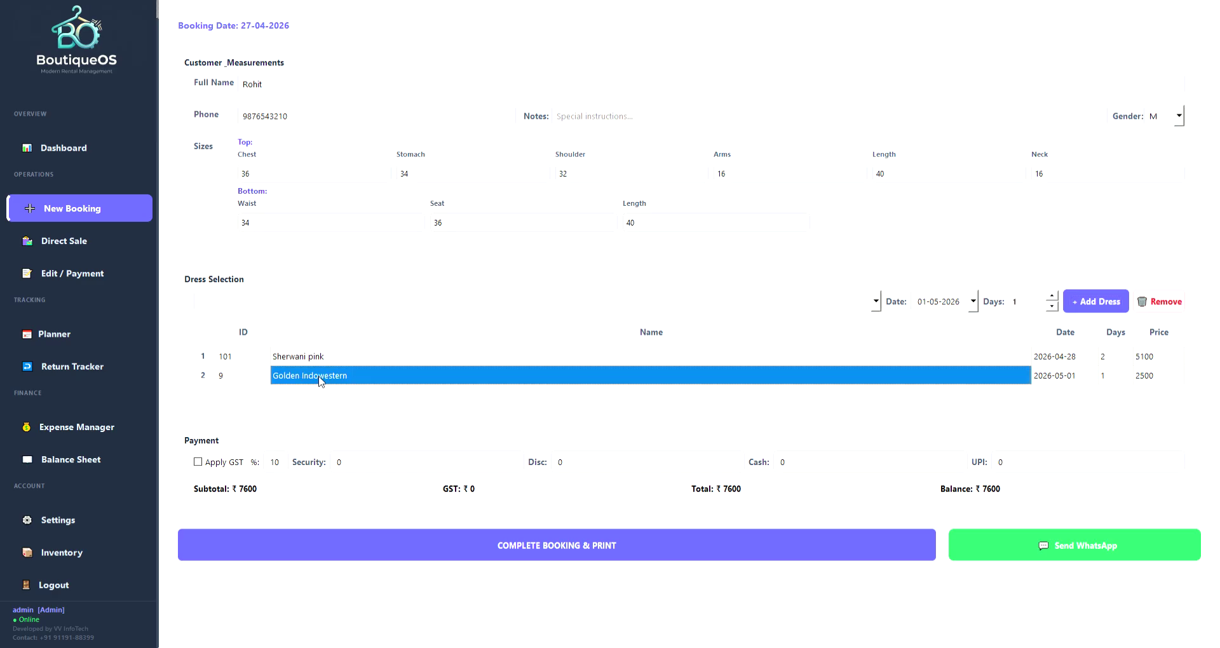
pyautogui.click(1160, 303)
pyautogui.click(296, 308)
pyautogui.write('golden')
pyautogui.click(264, 322)
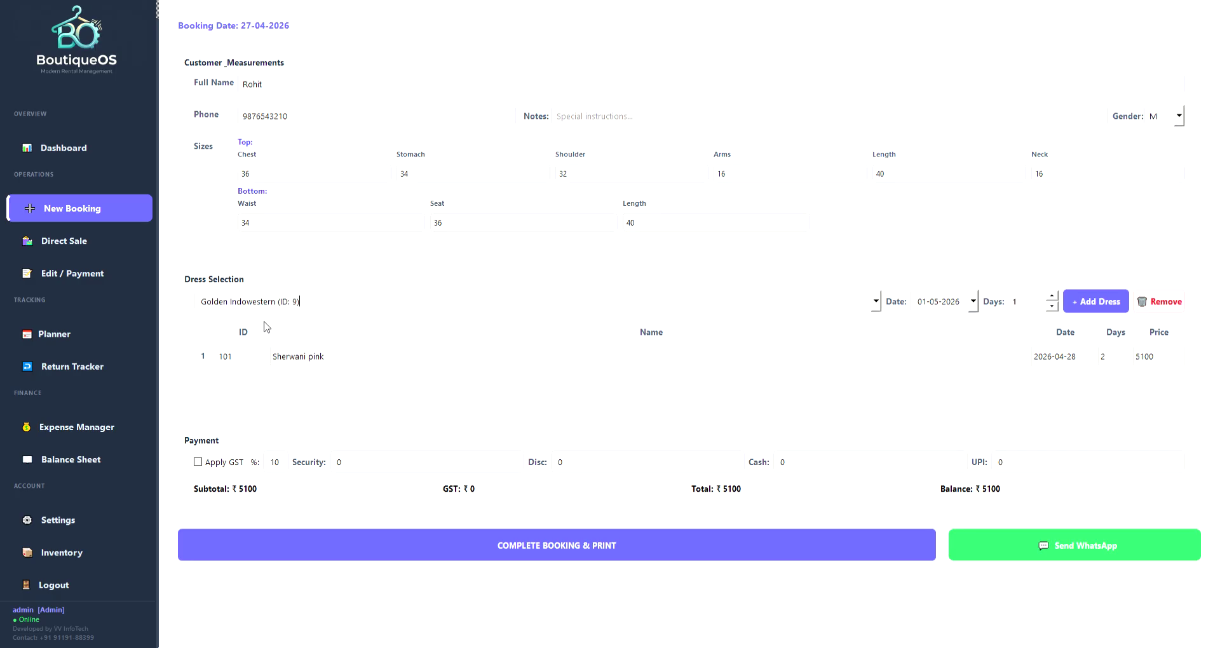
pyautogui.click(1076, 304)
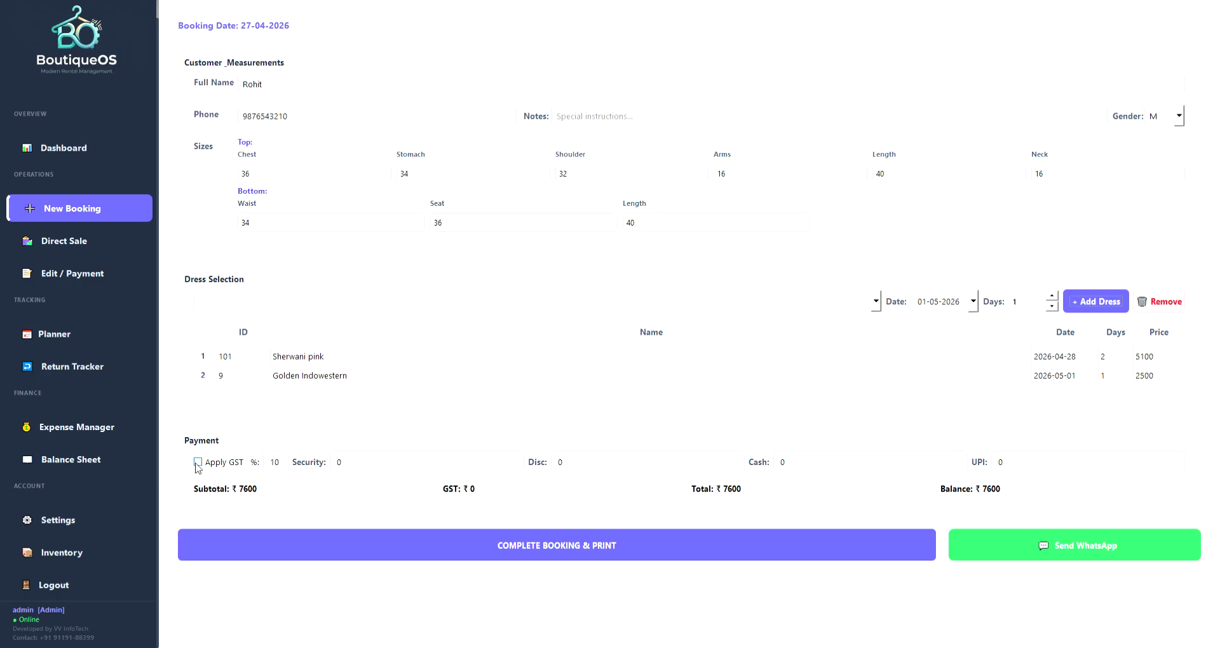
pyautogui.click(197, 463)
# Try GST rates of 5, 18 and 0, then settle on 10%.
pyautogui.click(289, 477)
pyautogui.hotkey('ctrl', 'a')
pyautogui.write('5')
pyautogui.press('BackSpace')
pyautogui.write('18')
pyautogui.hotkey('ctrl', 'a')
pyautogui.write('0')
pyautogui.press('BackSpace')
pyautogui.write('18')
pyautogui.press('BackSpace')
pyautogui.write('0')
# Enter ₹2500 security, ₹600 discount, ₹4000 cash and ₹3000 UPI, then complete the booking.
pyautogui.press('Tab')
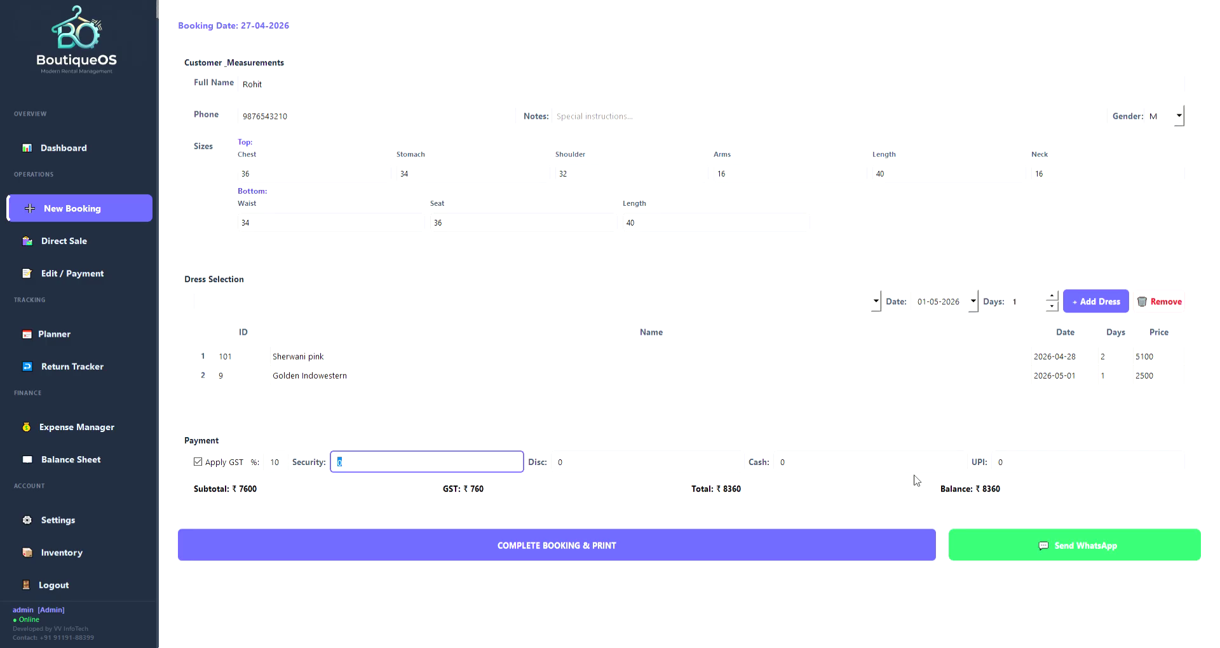
pyautogui.write('2500')
pyautogui.press('Tab')
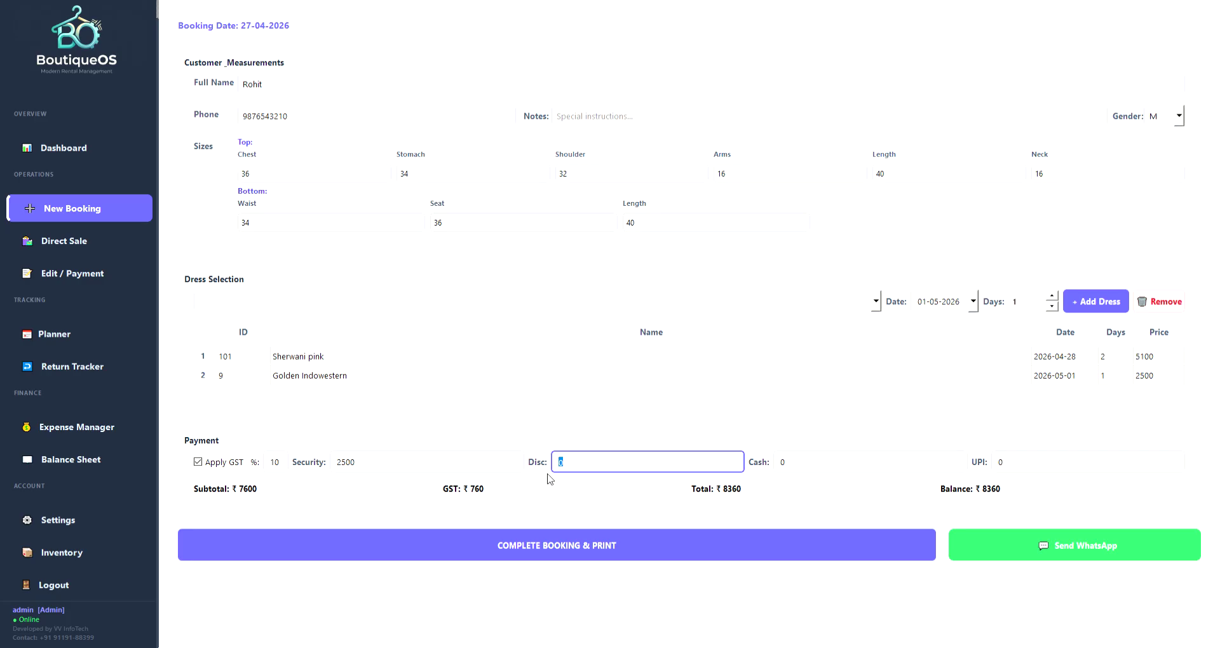
pyautogui.write('600')
pyautogui.click(776, 464)
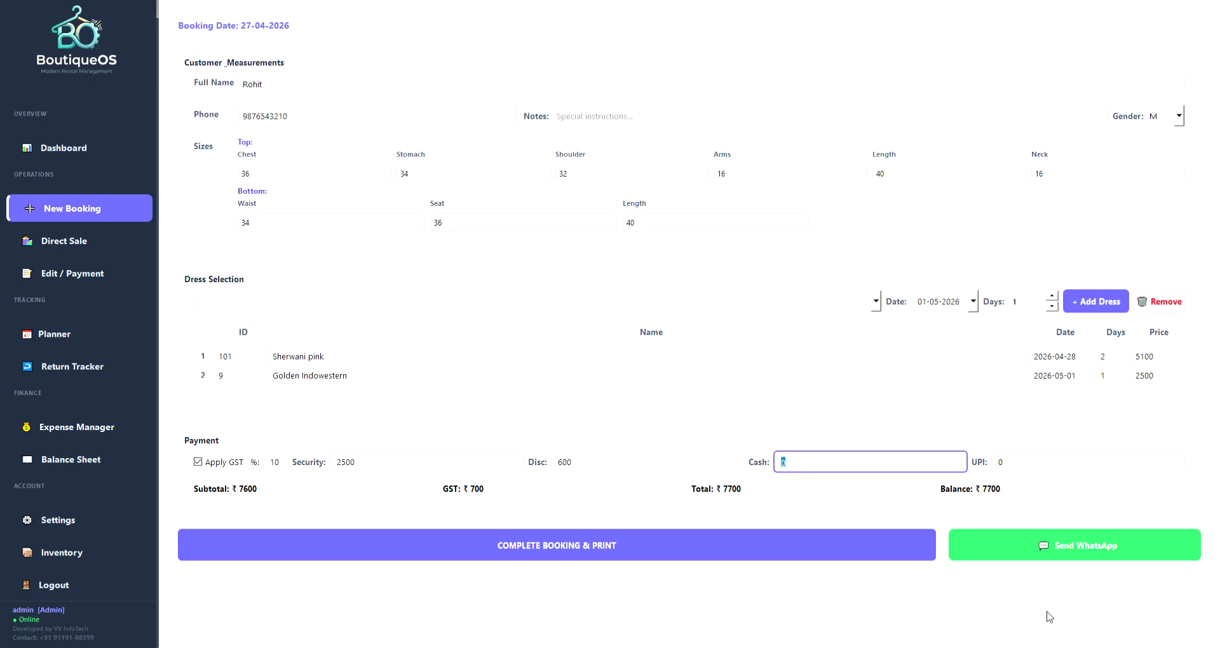
pyautogui.write('4000')
pyautogui.click(1007, 460)
pyautogui.write('3000')
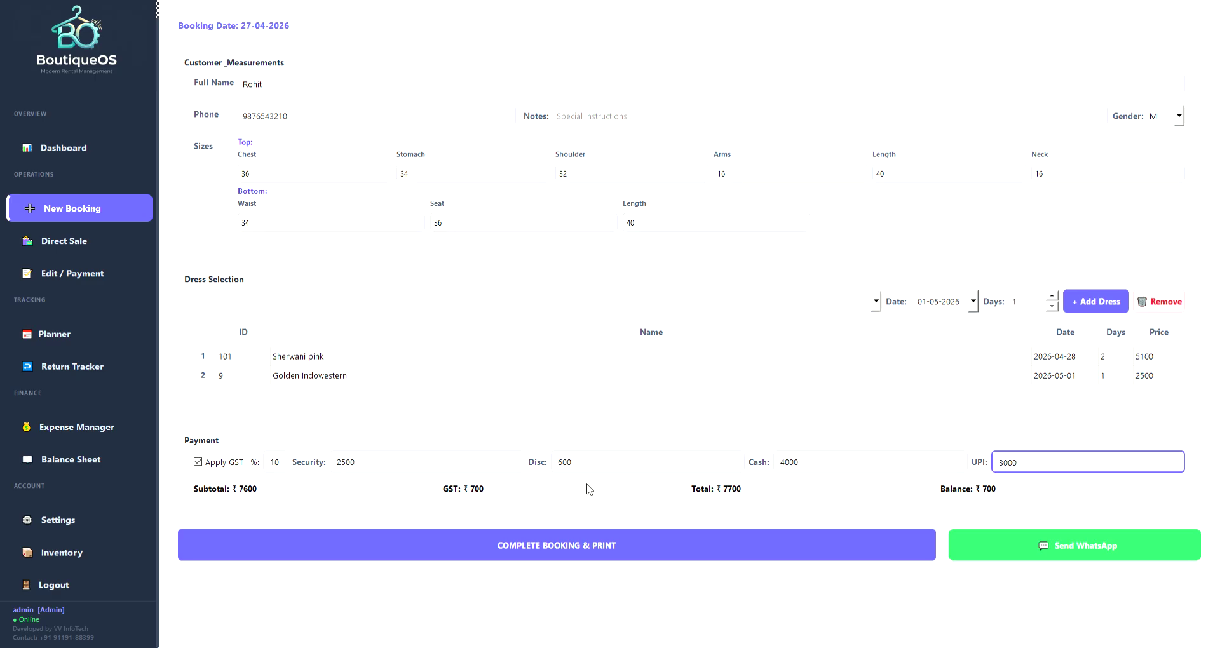
pyautogui.click(556, 555)
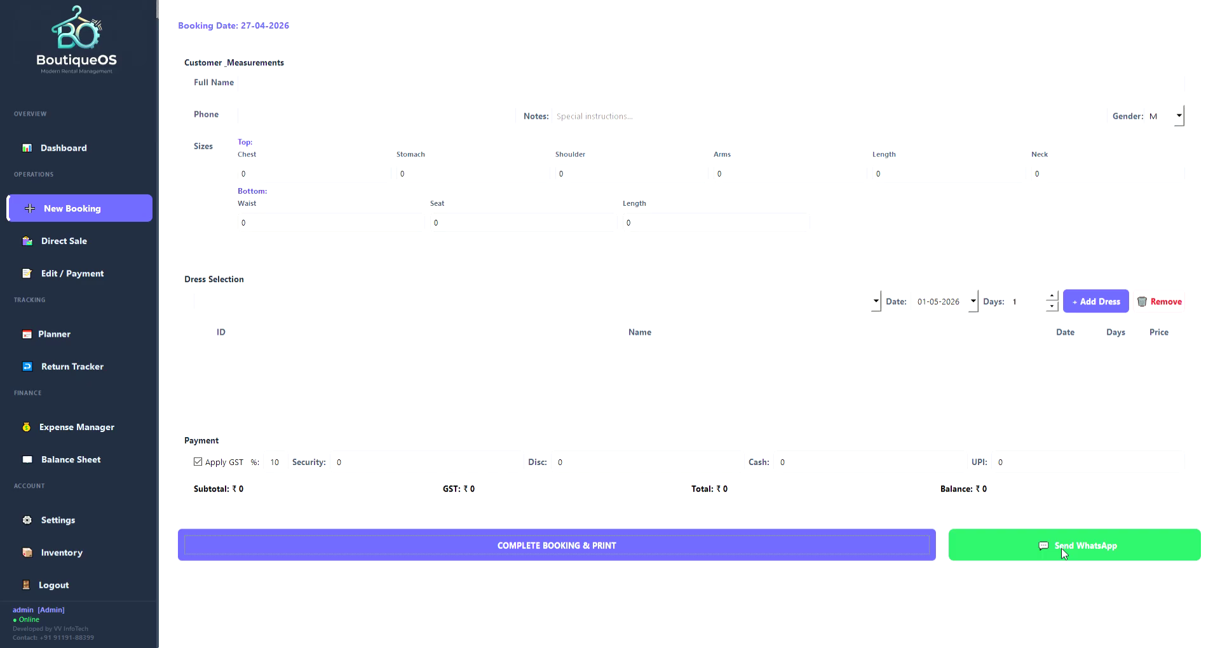
# Switch to the Rental Dashboard to see the saved booking.
pyautogui.click(79, 152)
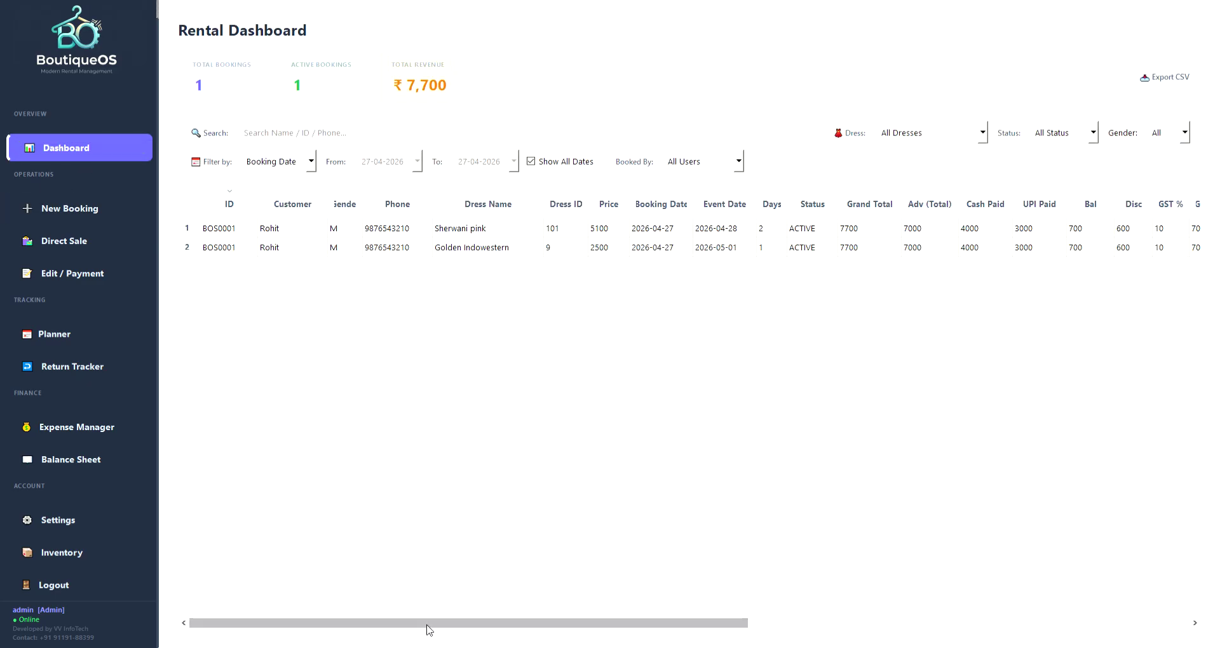
# Inspect both booking rows' customer, dresses (IDs 101, 9), prices, dates, 7700 total and payments.
pyautogui.moveTo(283, 231); pyautogui.dragTo(287, 248)
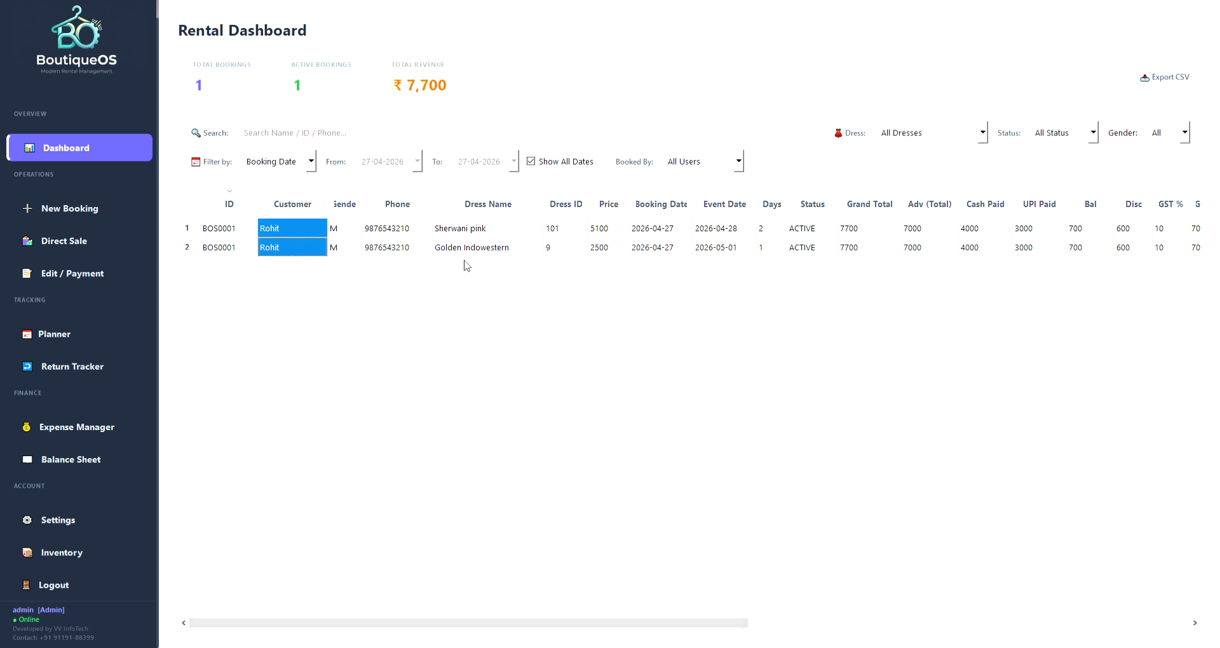
pyautogui.click(495, 232)
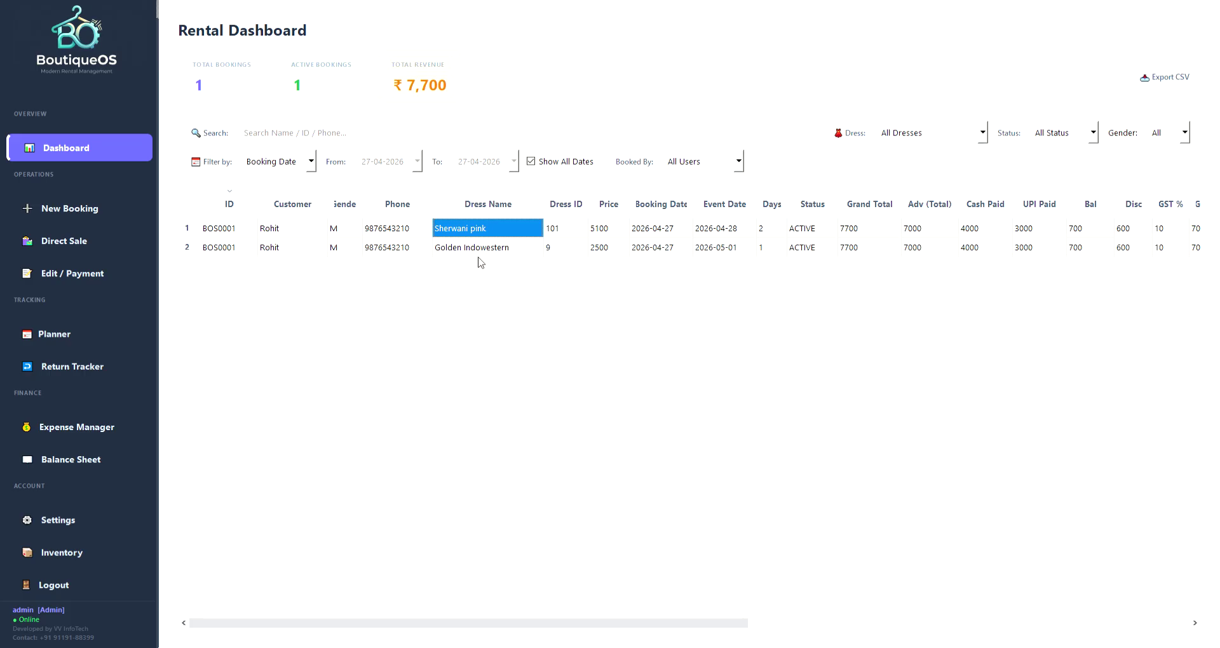
pyautogui.click(493, 252)
pyautogui.moveTo(556, 225); pyautogui.dragTo(662, 250)
pyautogui.click(596, 233)
pyautogui.moveTo(728, 231); pyautogui.dragTo(774, 254)
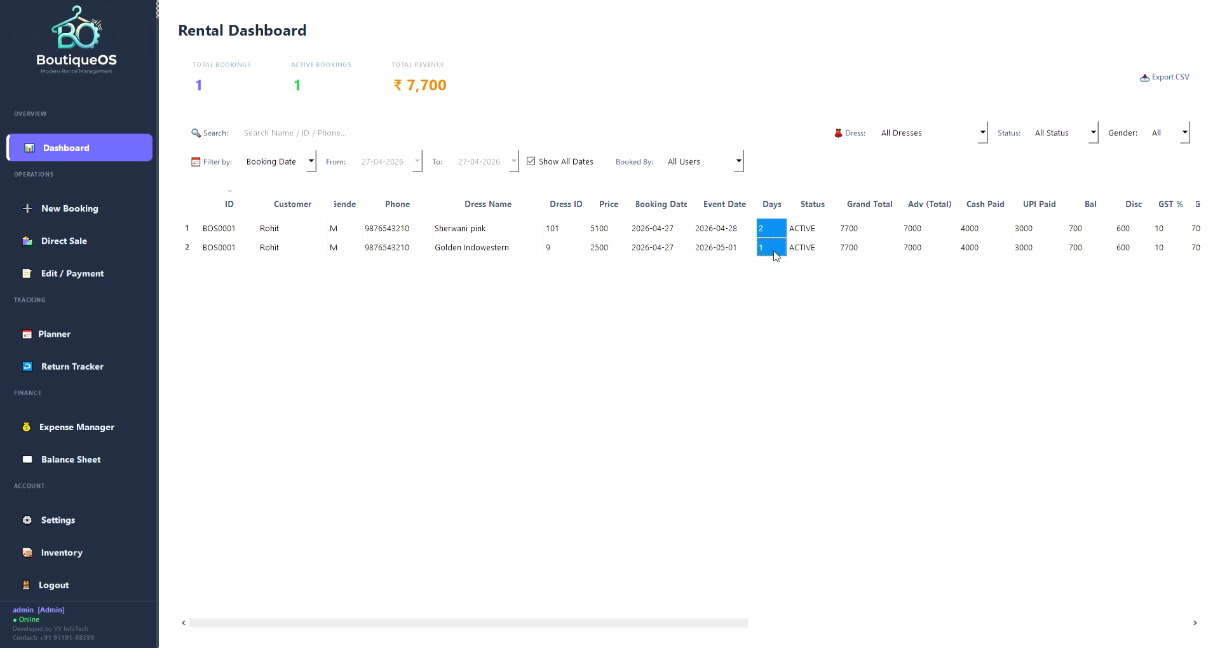
pyautogui.click(870, 228)
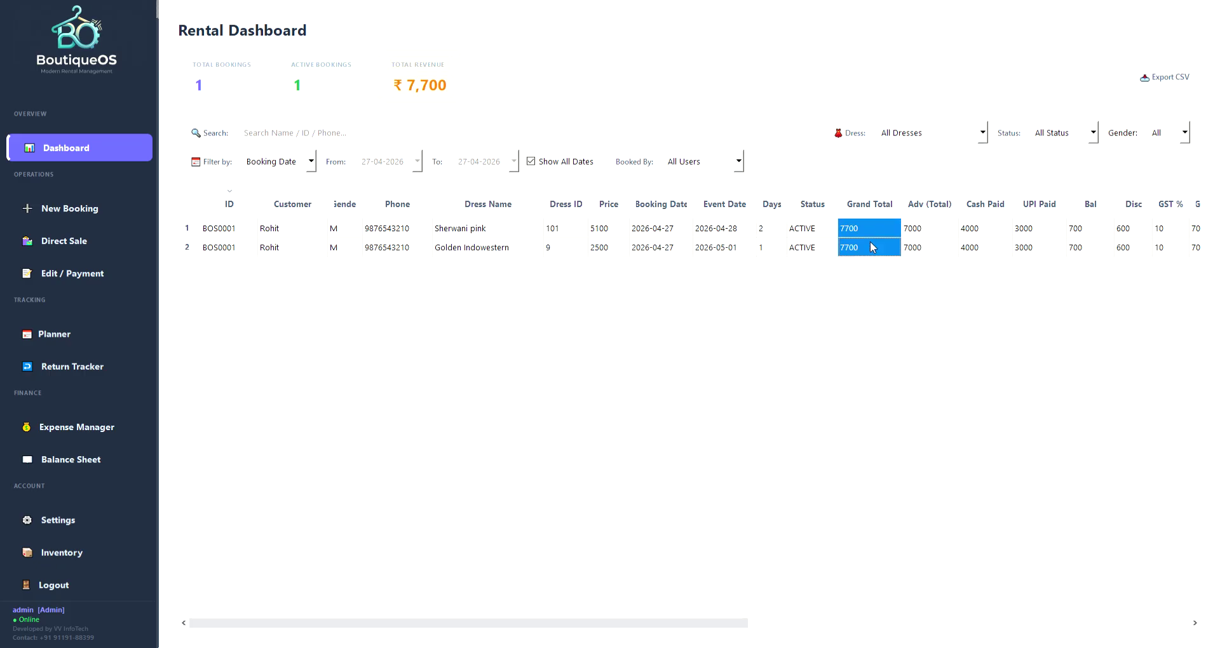
pyautogui.moveTo(978, 228); pyautogui.dragTo(1030, 248)
pyautogui.moveTo(915, 229); pyautogui.dragTo(932, 249)
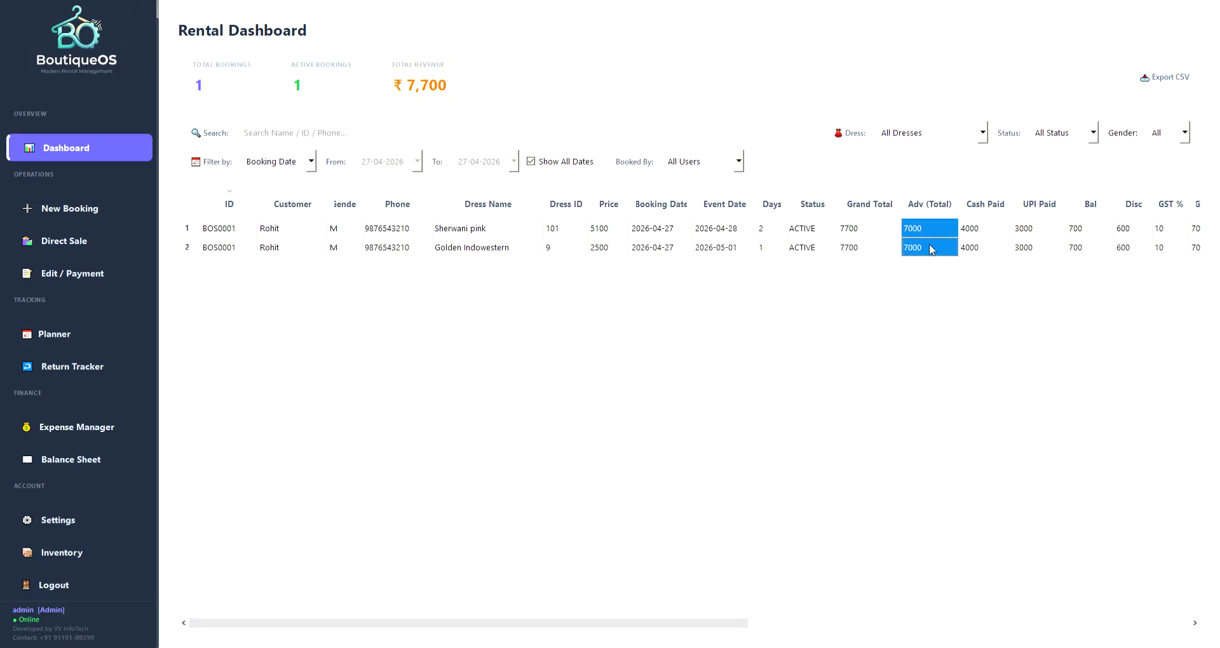
pyautogui.moveTo(479, 632); pyautogui.dragTo(691, 629)
# Check the 600 discount, 700 balances, 10% GST, measurements, admin booker and update timestamps.
pyautogui.click(703, 234)
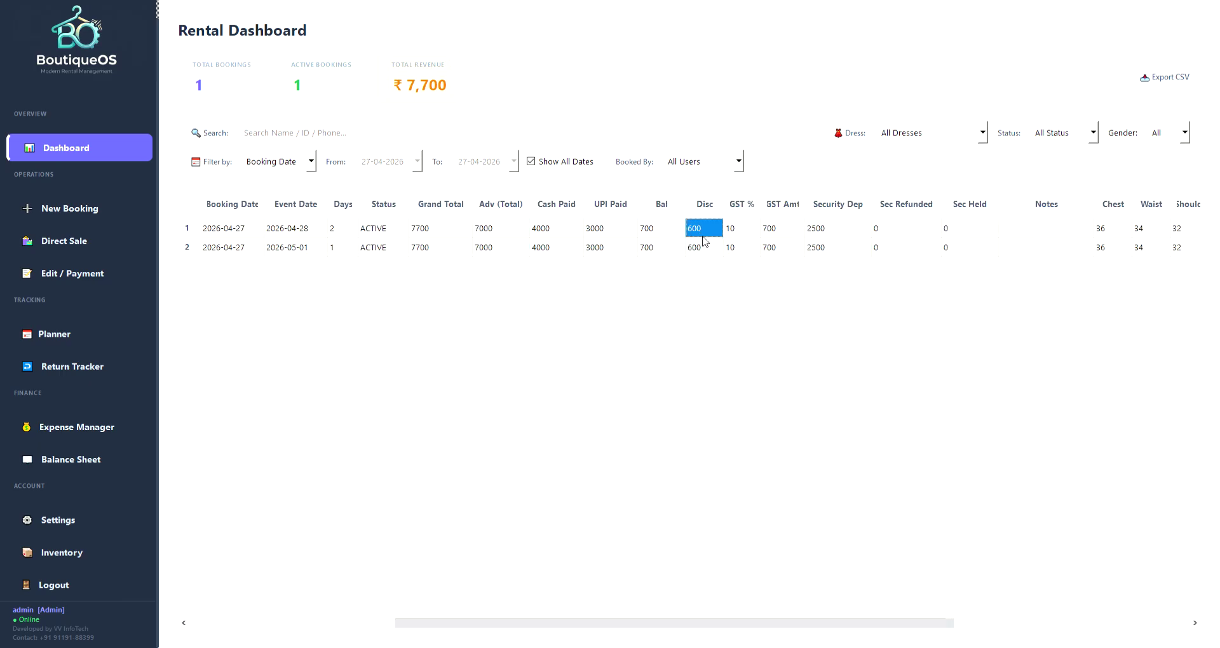
pyautogui.moveTo(654, 228); pyautogui.dragTo(664, 252)
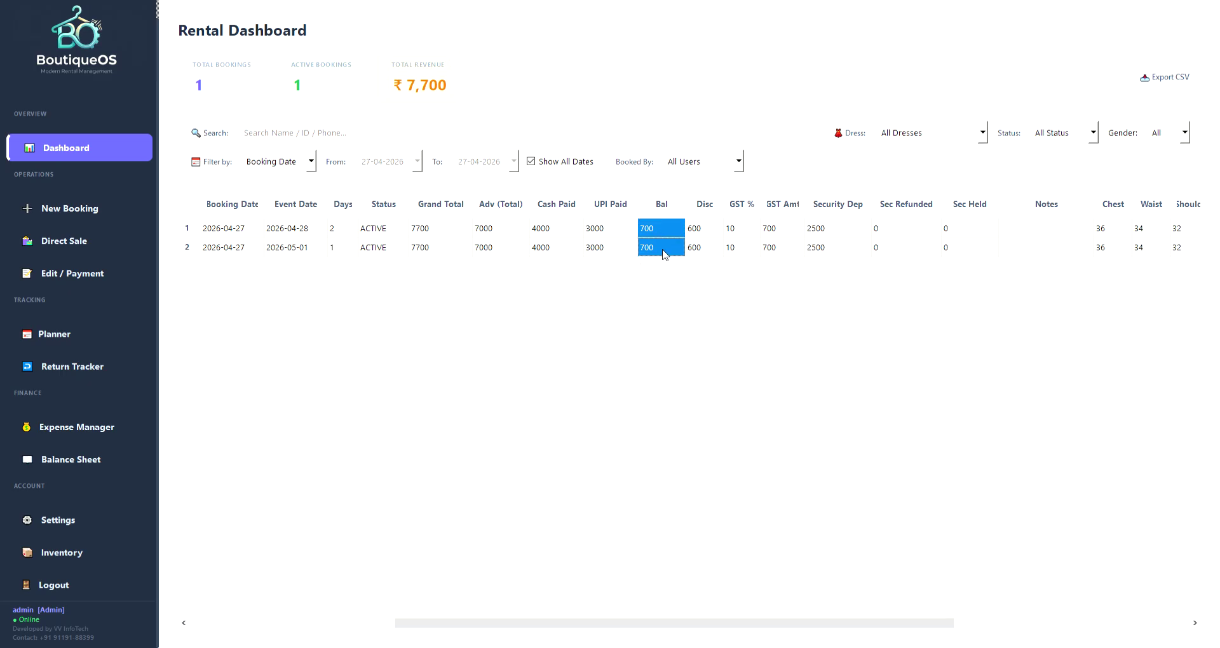
pyautogui.moveTo(684, 624); pyautogui.dragTo(765, 638)
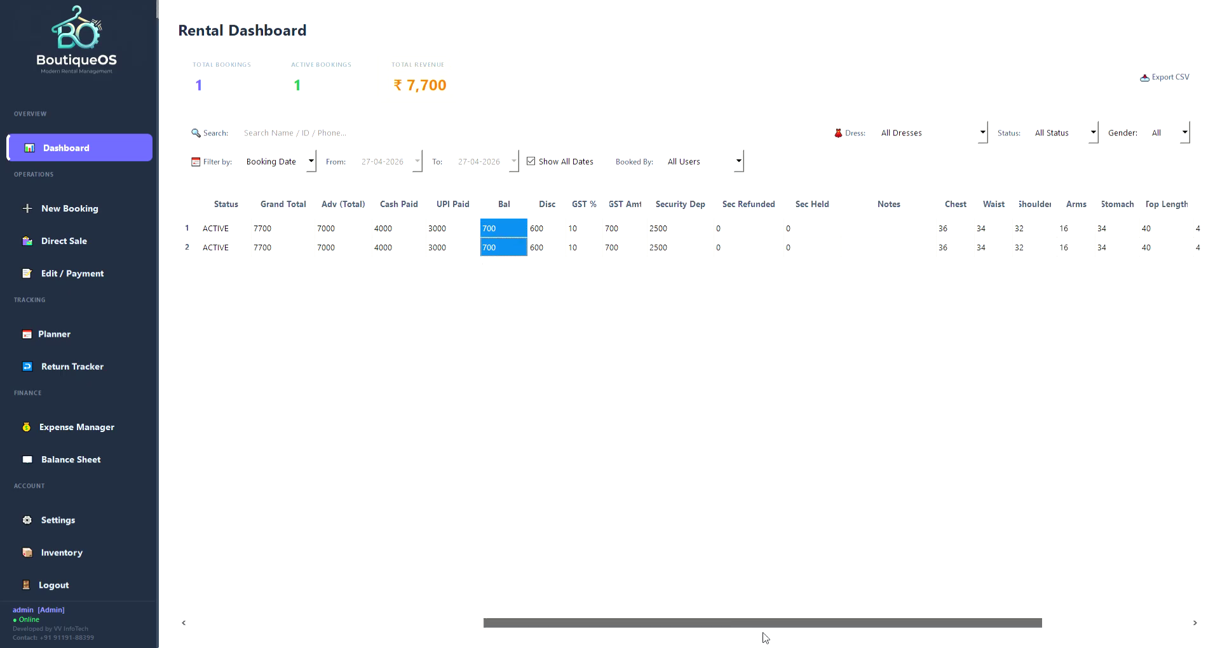
pyautogui.click(591, 231)
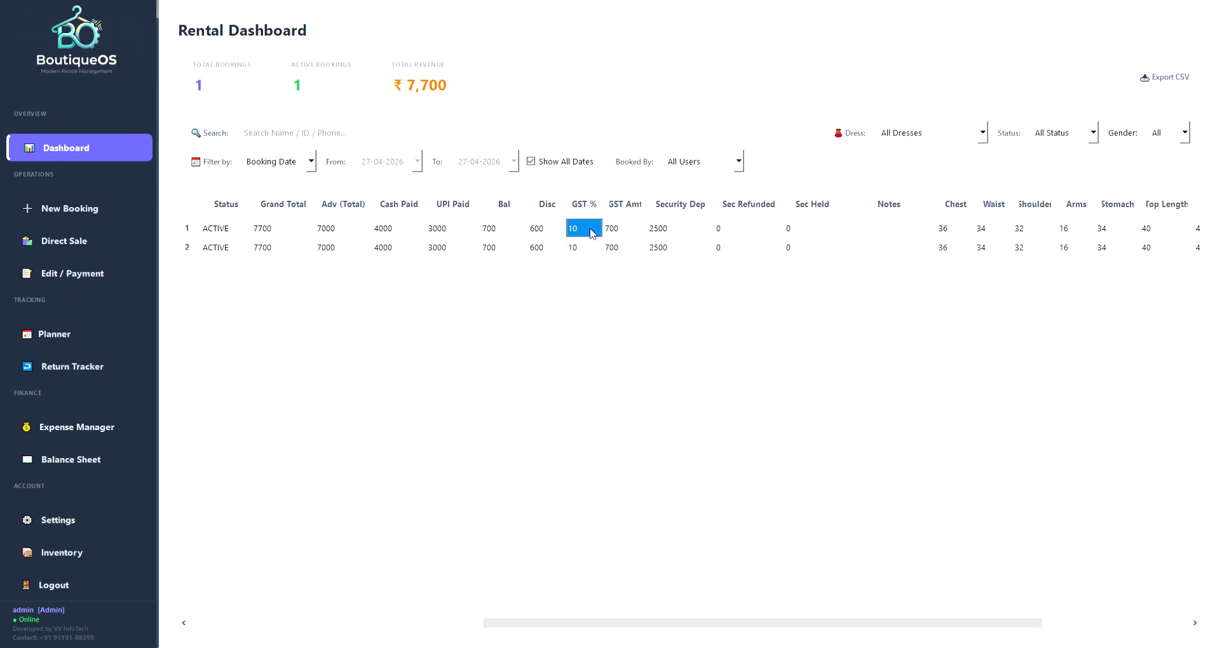
pyautogui.click(624, 235)
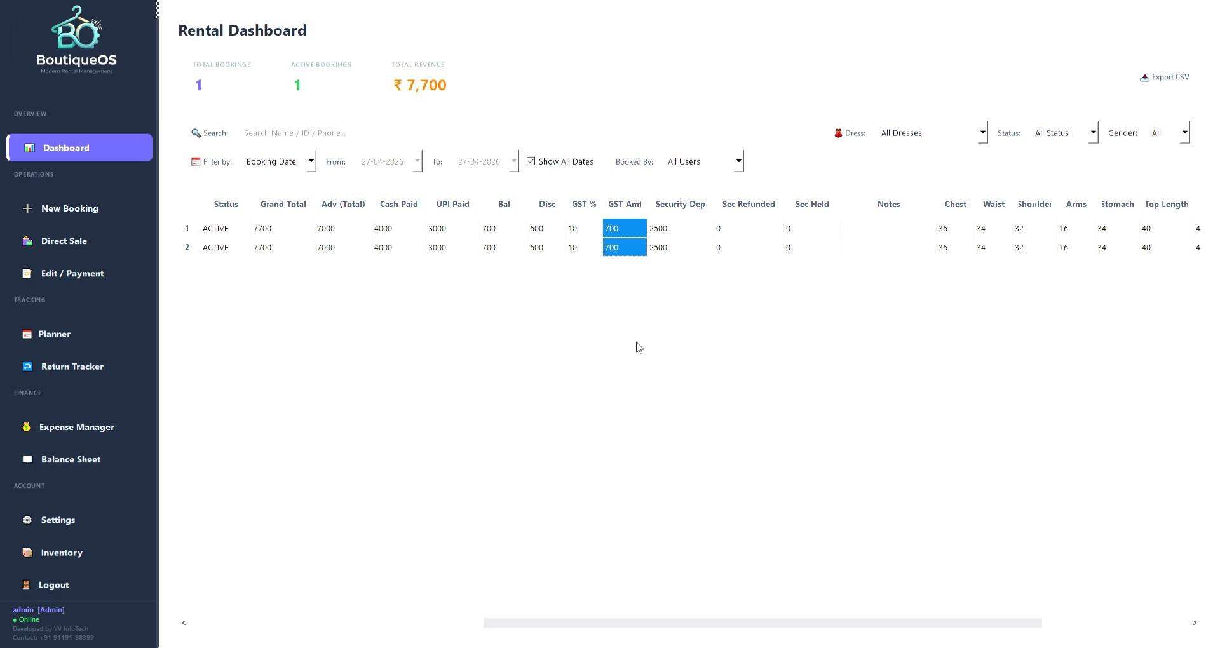
pyautogui.moveTo(725, 619); pyautogui.dragTo(910, 635)
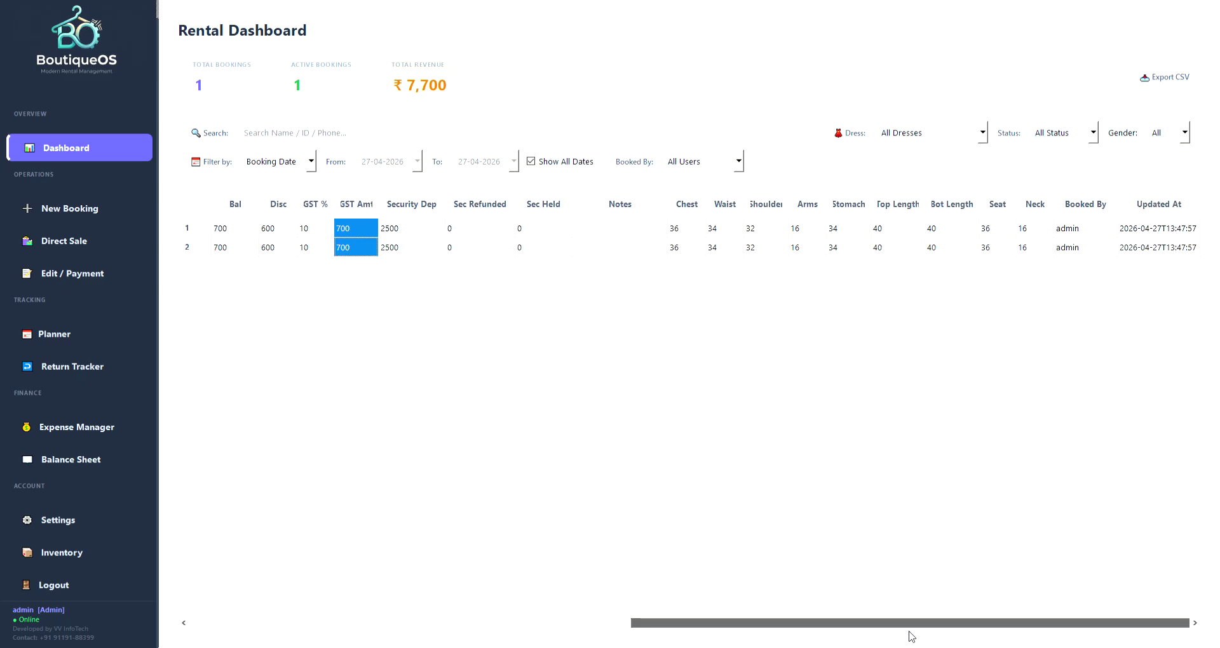
pyautogui.click(677, 231)
pyautogui.moveTo(677, 233); pyautogui.dragTo(1031, 251)
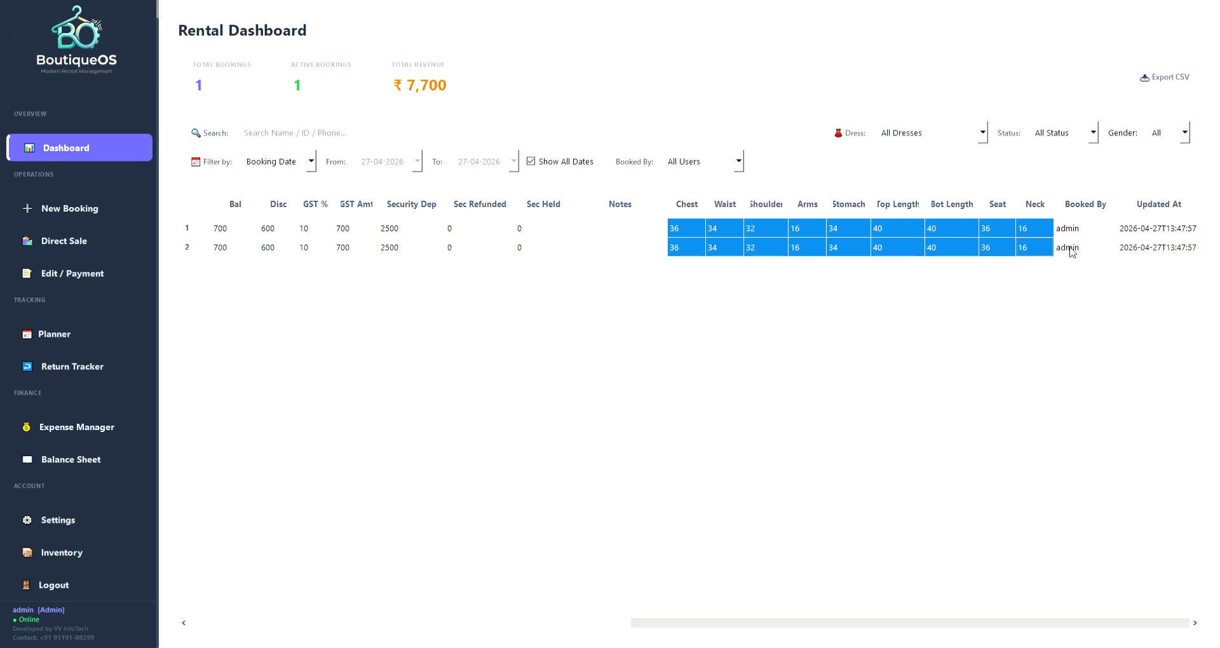
pyautogui.click(1085, 237)
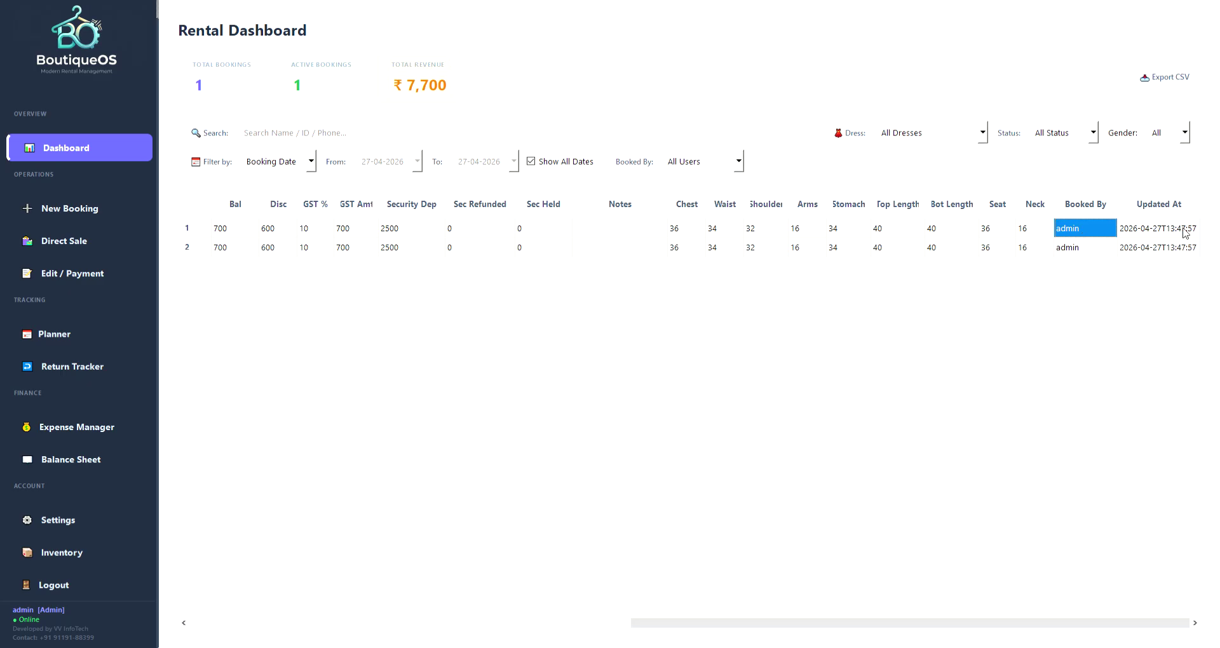
pyautogui.moveTo(1175, 235); pyautogui.dragTo(1179, 253)
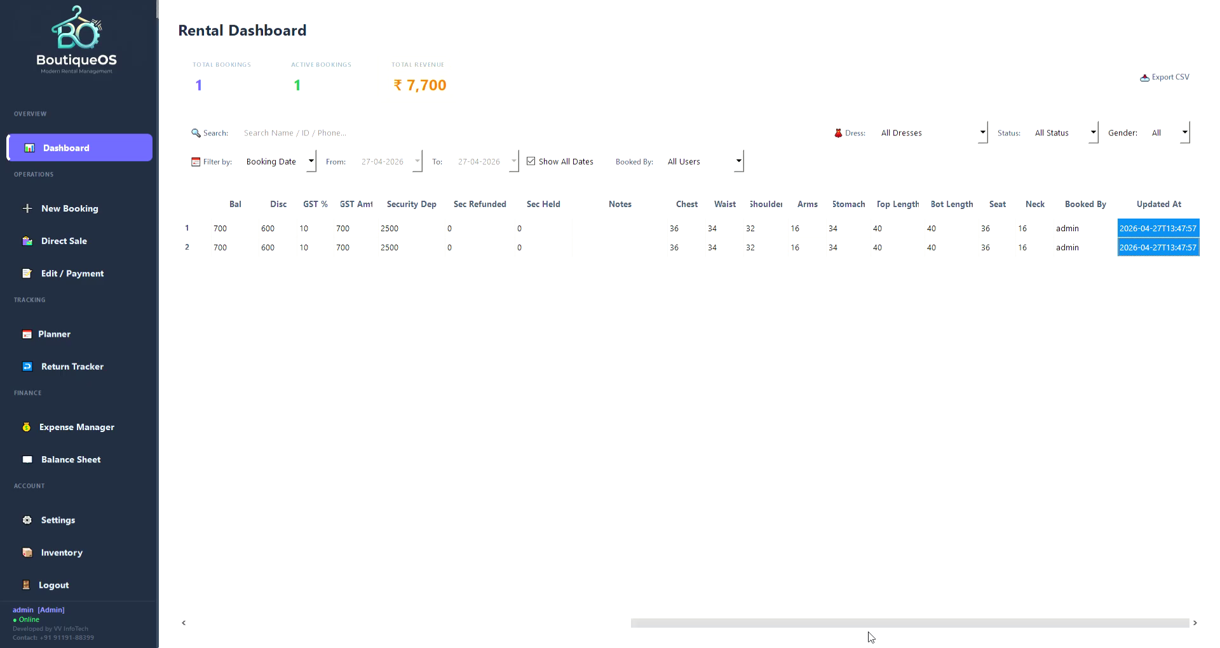
pyautogui.moveTo(867, 626); pyautogui.dragTo(335, 498)
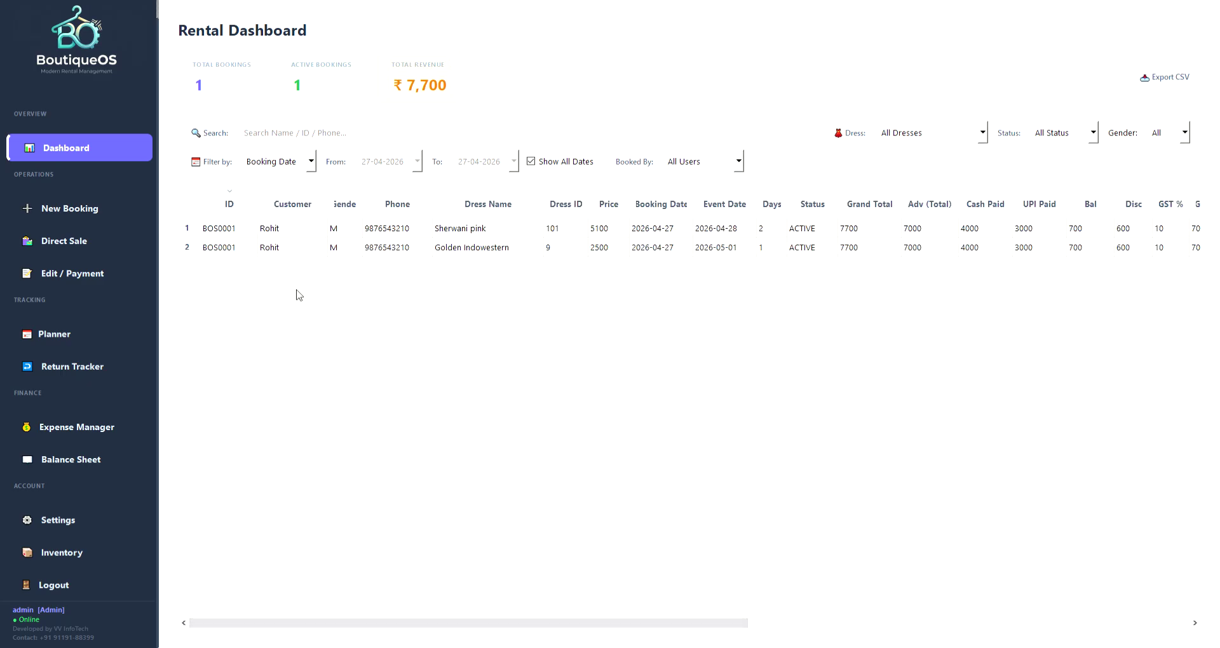
pyautogui.click(94, 205)
pyautogui.click(273, 91)
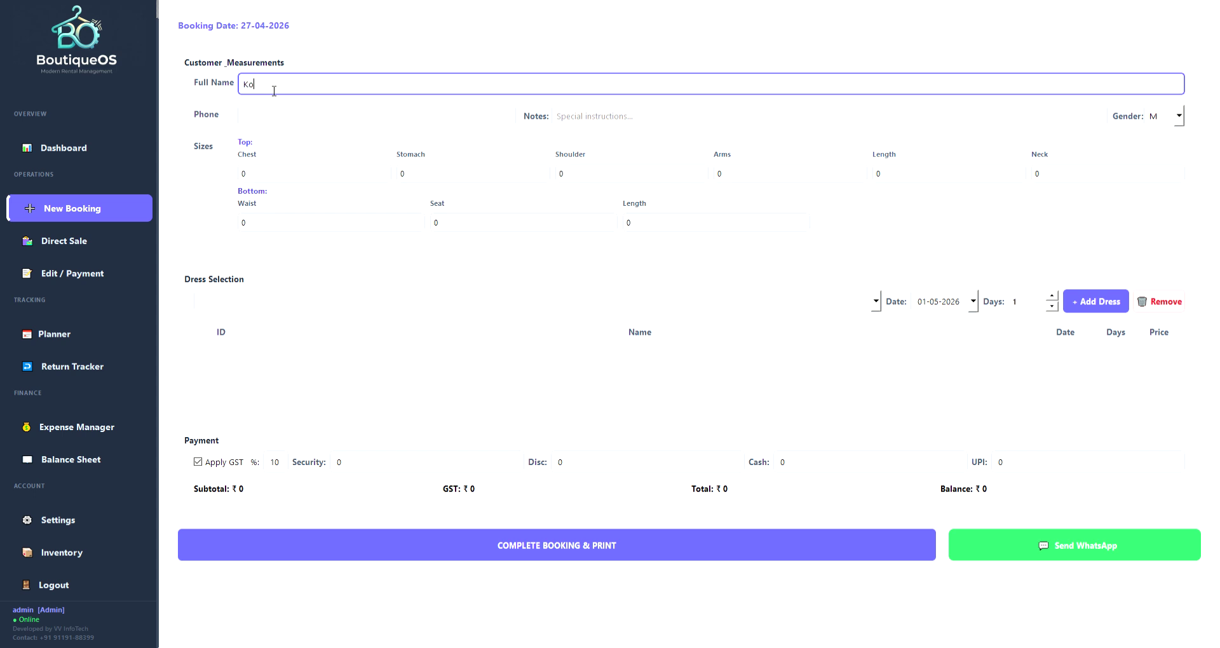
# Enter the customer's phone number, the note '1 day prior delivery' and gender F.
pyautogui.press('Tab')
pyautogui.write('987654')
pyautogui.press('Tab')
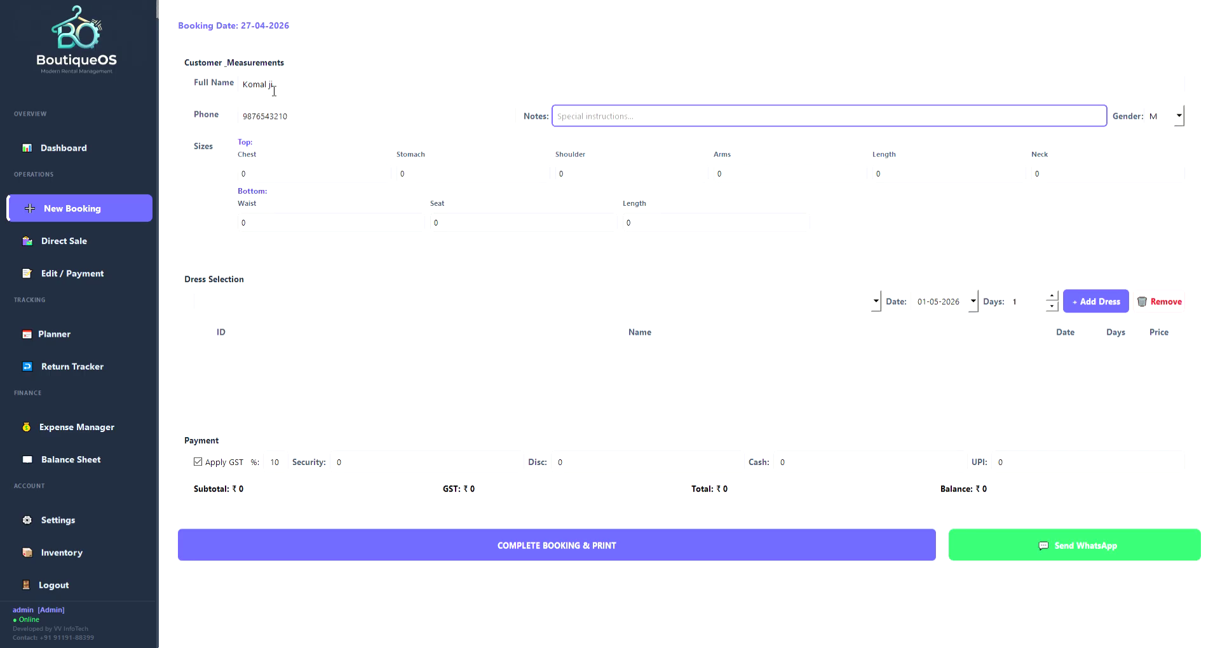
pyautogui.write('1 day prior delivery')
pyautogui.click(1182, 125)
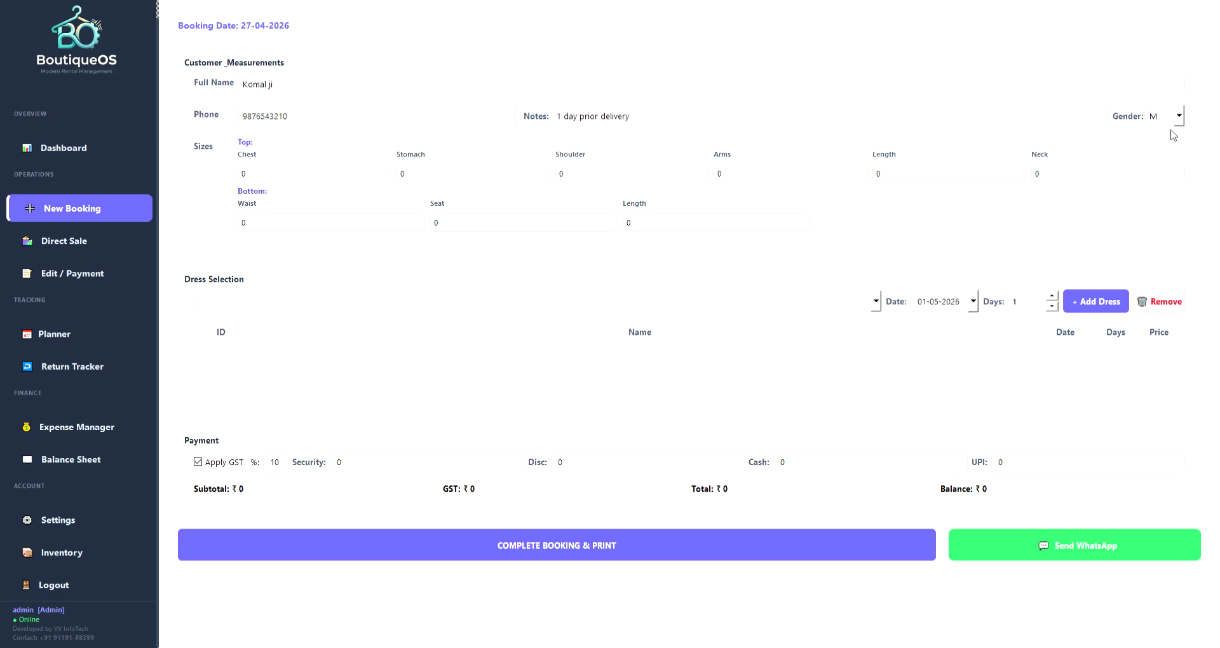
pyautogui.click(1169, 140)
# Fill the sizes 1 through 5 and pick Red Lehenga (ID 1) as the dress.
pyautogui.click(234, 162)
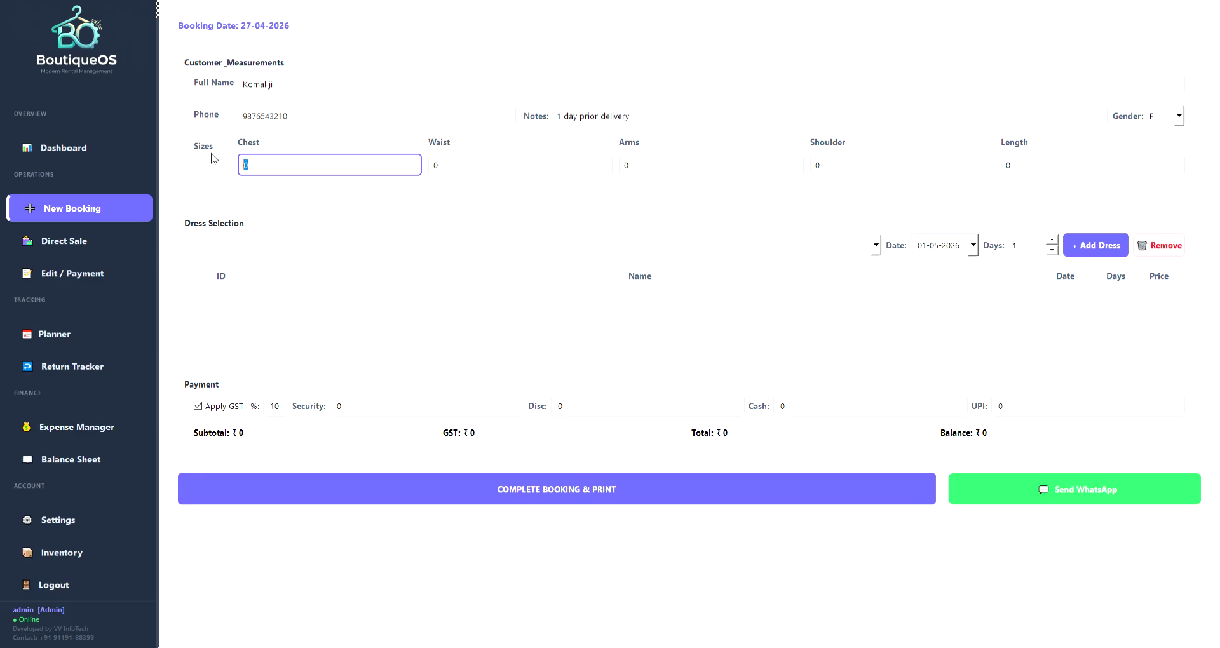
pyautogui.write('1')
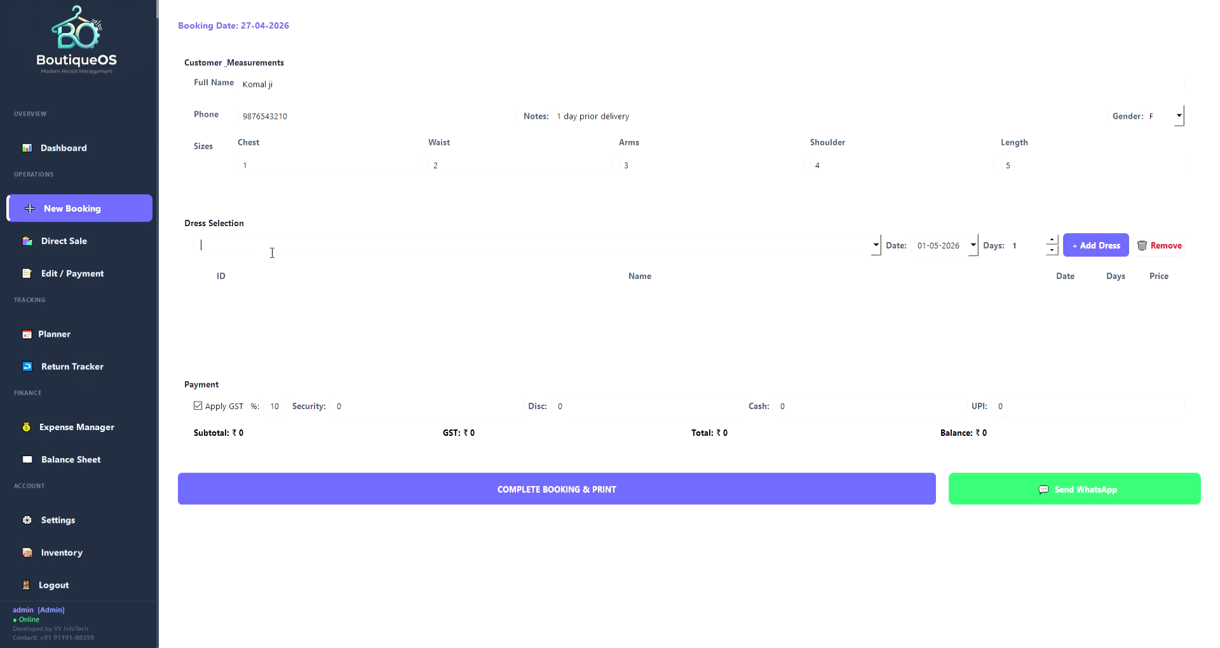
pyautogui.write('\t2\t3\t4\t5\tre')
pyautogui.click(243, 263)
# Add the Red Lehenga to the booking dated 20-04-2026.
pyautogui.click(977, 240)
pyautogui.click(923, 345)
pyautogui.click(1085, 249)
# Turn GST off, record 2000 security, 500 discount and 2000 UPI, and complete the booking.
pyautogui.click(199, 408)
pyautogui.click(345, 409)
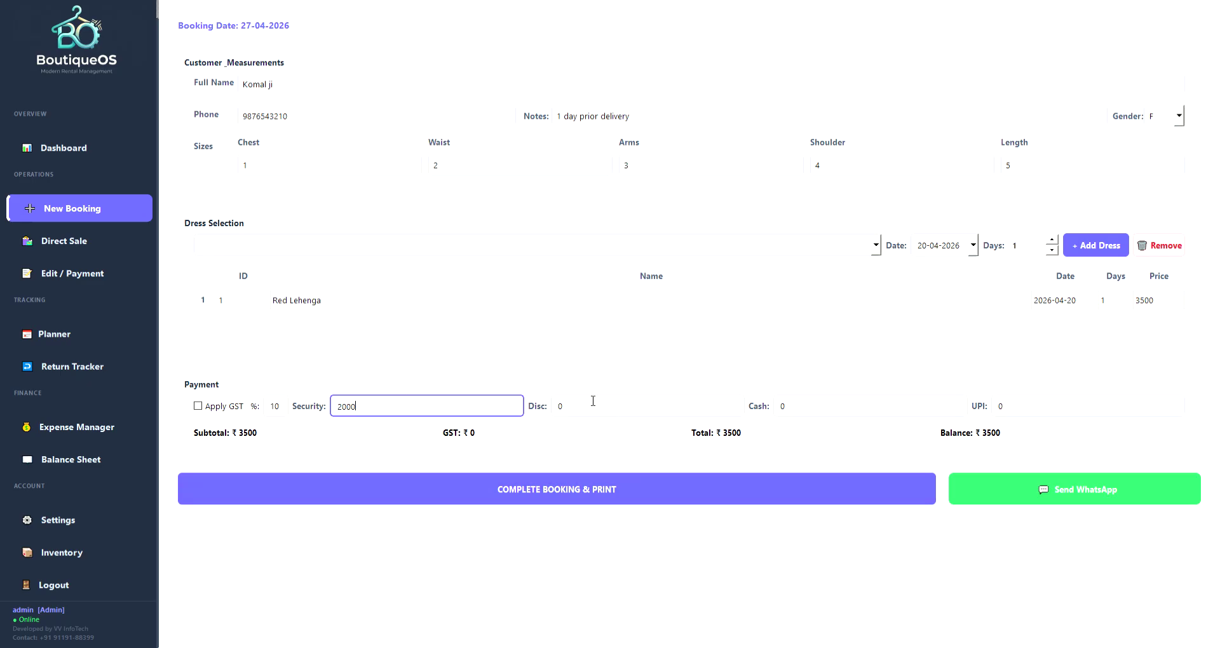
pyautogui.click(576, 411)
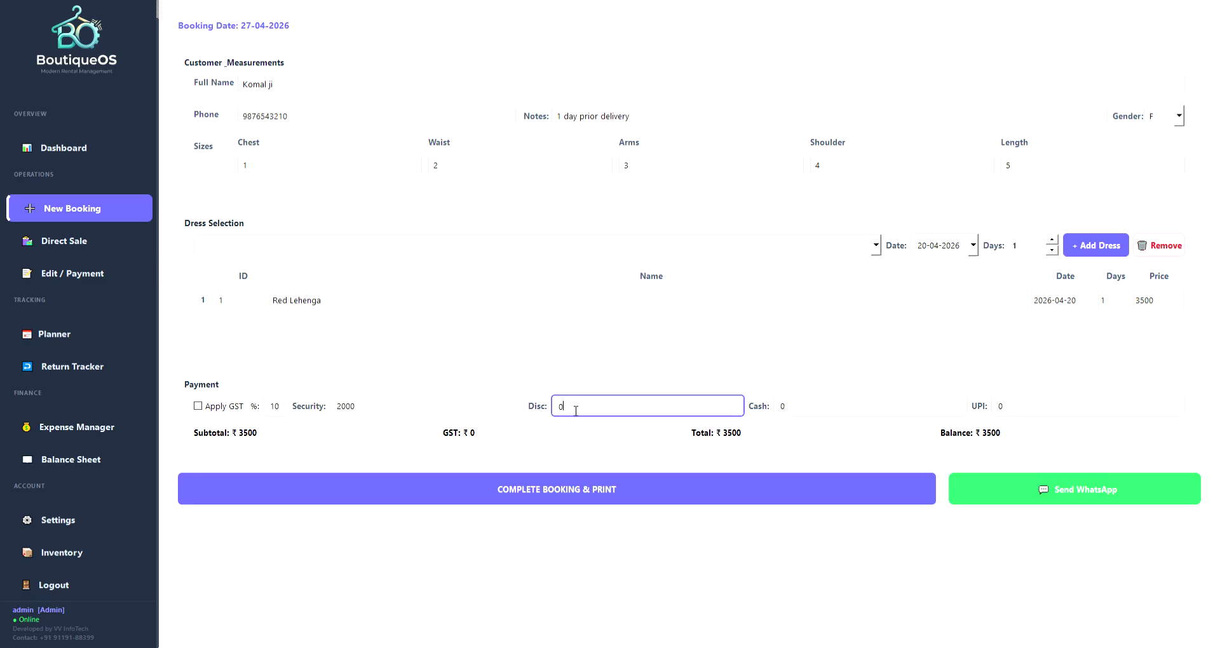
pyautogui.write('500')
pyautogui.press('Tab')
pyautogui.press('Tab')
pyautogui.write('2000')
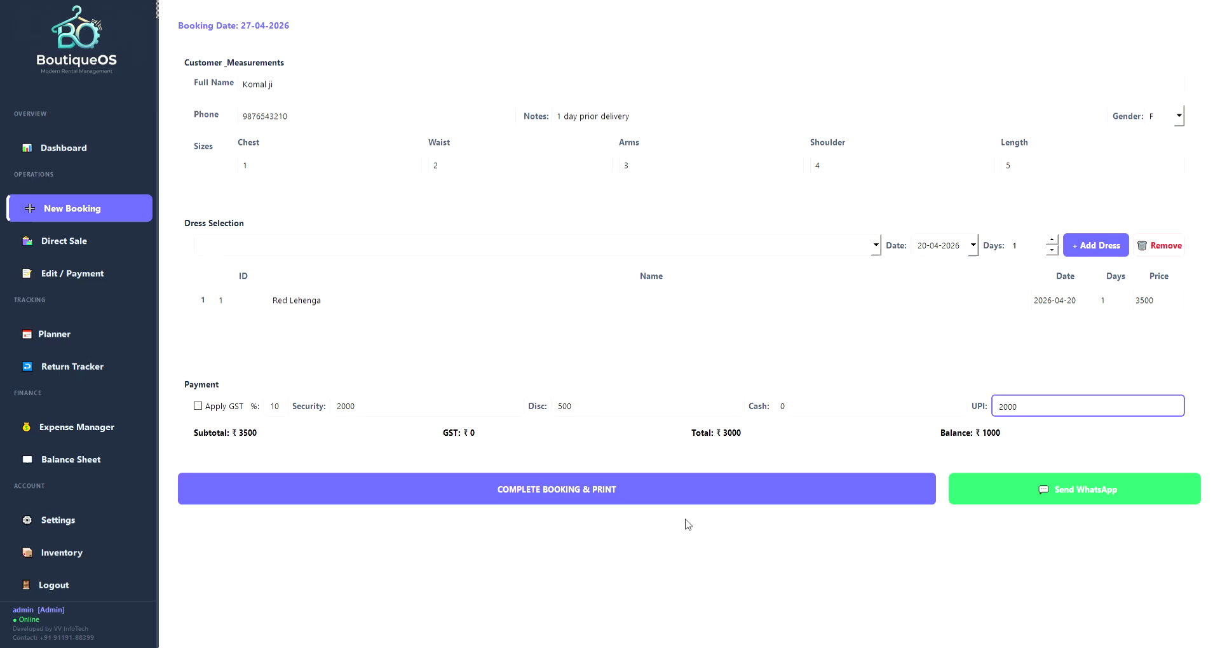
pyautogui.click(578, 497)
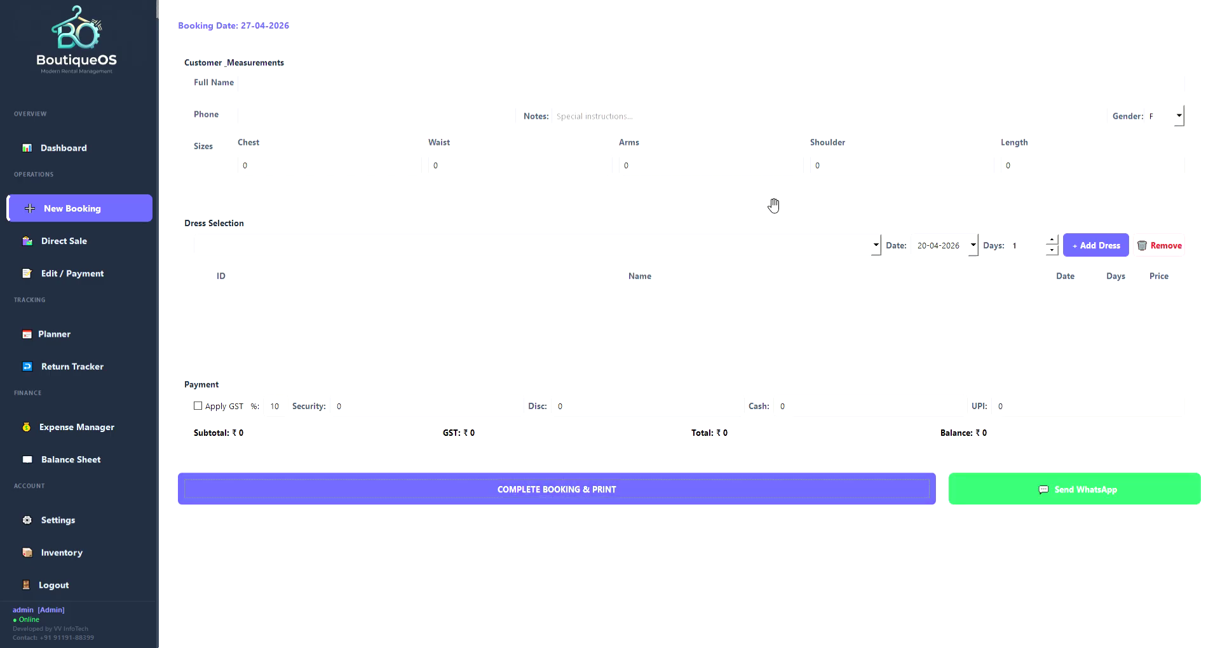
# Inspect the Red Lehenga booking's customer, dress, delivery notes, GST, recorder and update time.
pyautogui.click(76, 155)
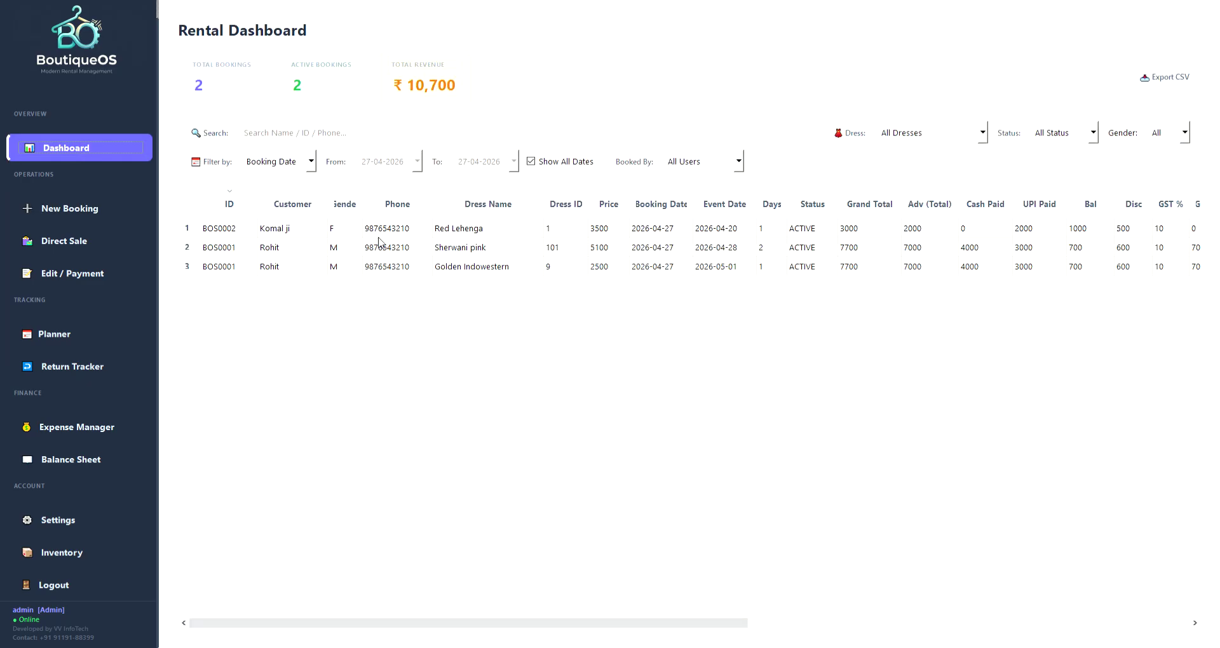
pyautogui.click(287, 236)
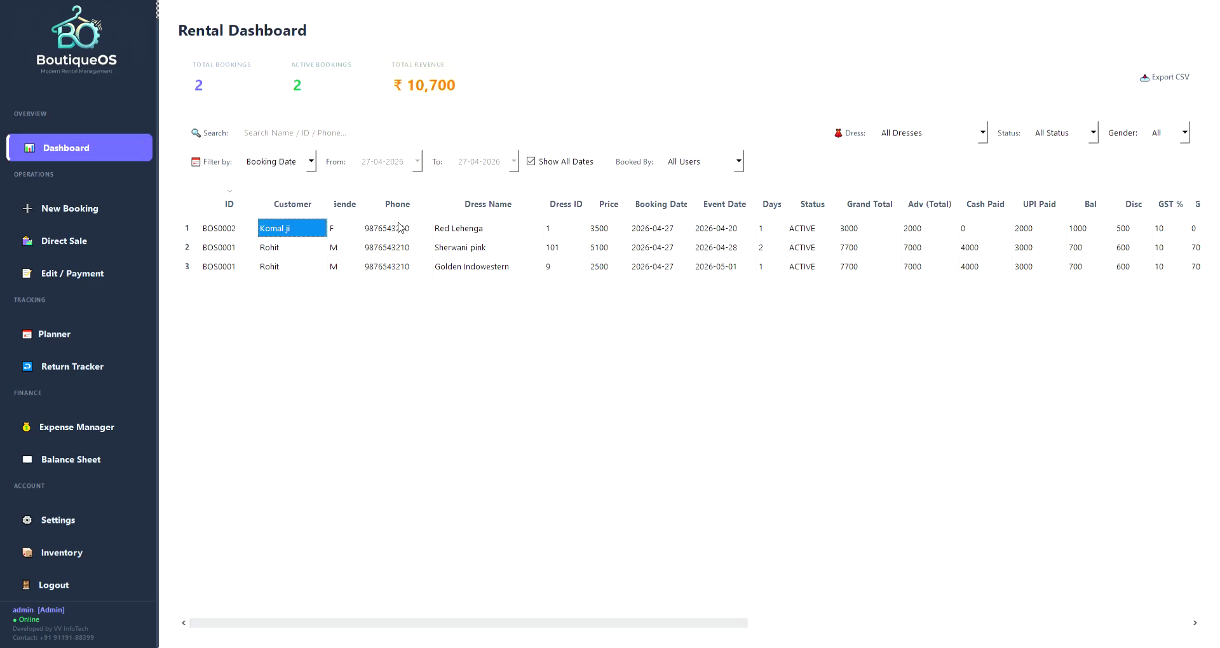
pyautogui.click(464, 232)
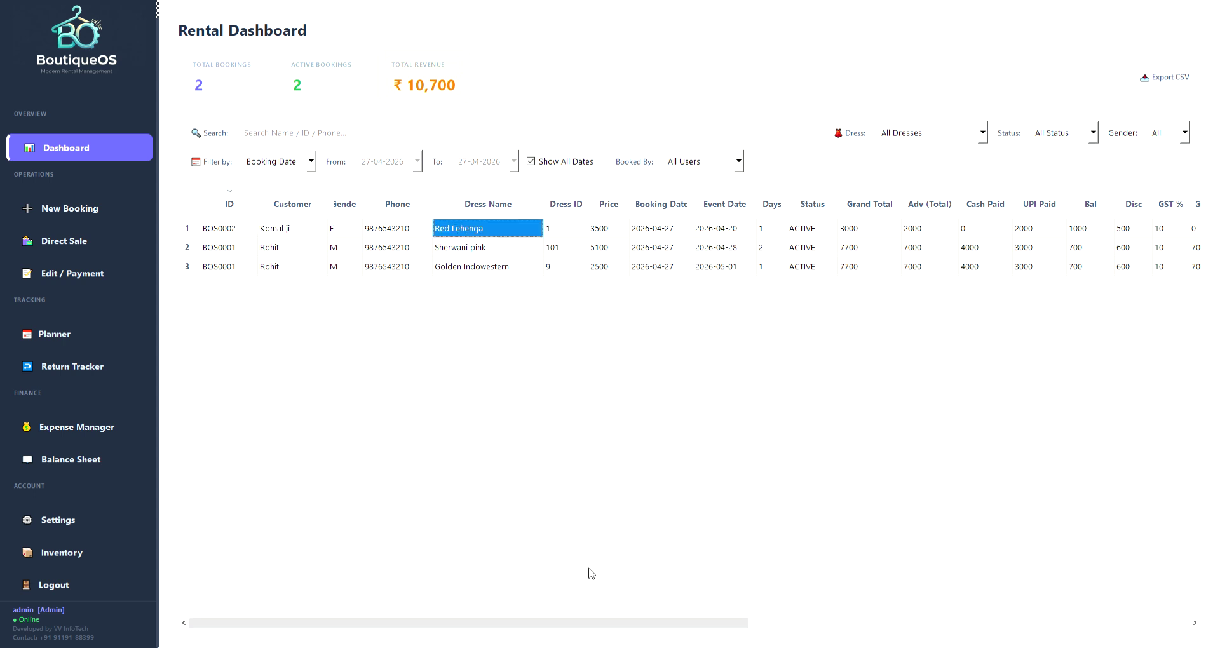
pyautogui.moveTo(574, 623); pyautogui.dragTo(871, 642)
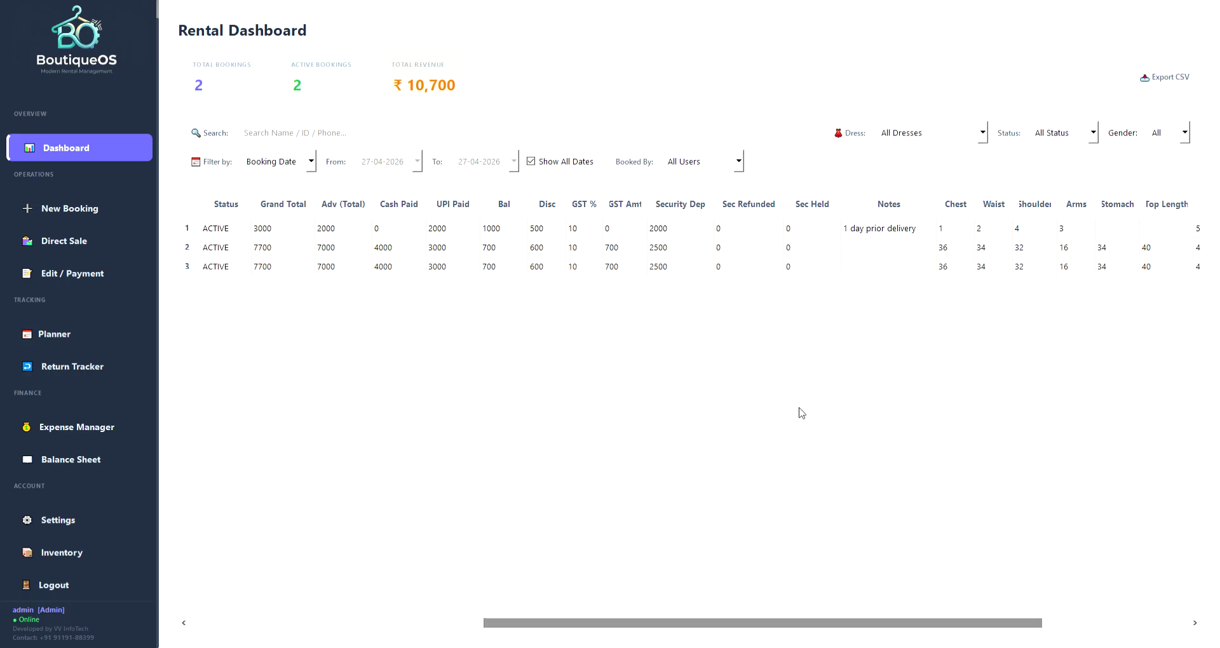
pyautogui.click(883, 229)
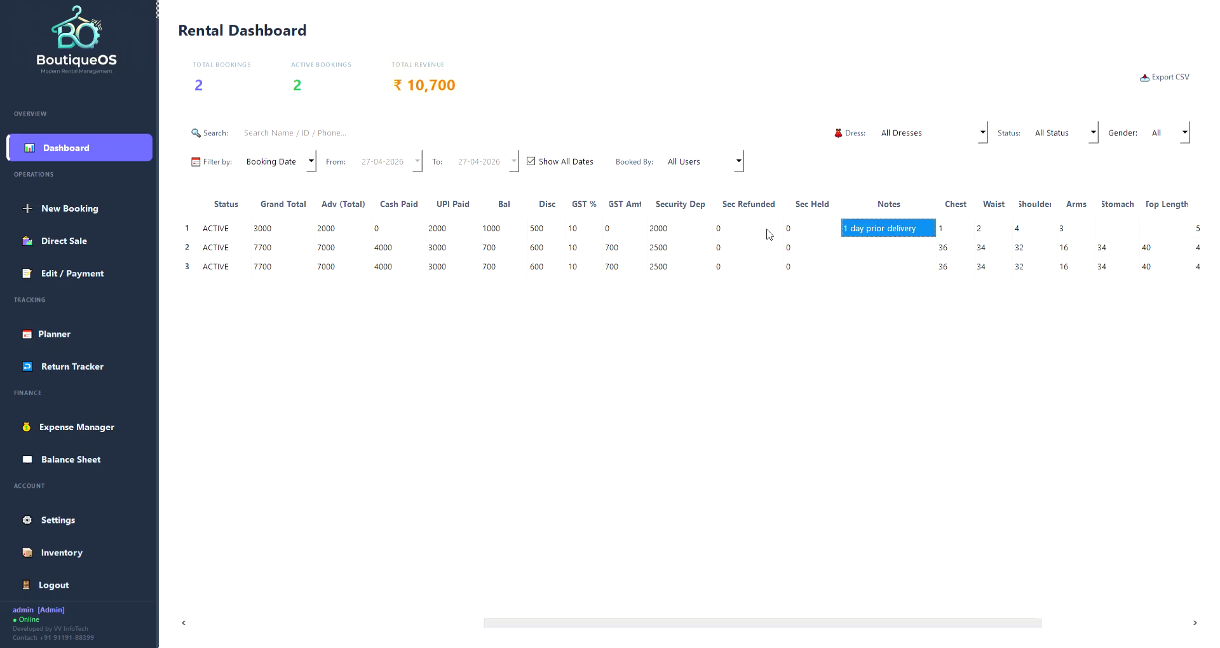
pyautogui.click(623, 227)
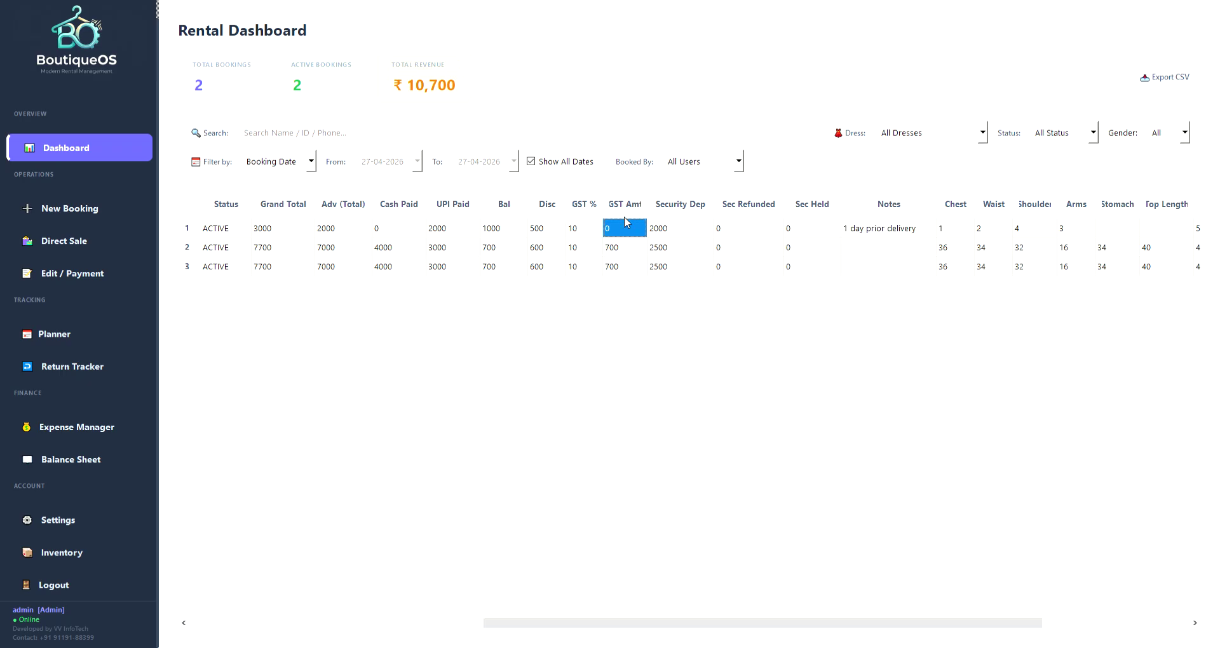
pyautogui.moveTo(755, 621); pyautogui.dragTo(968, 637)
pyautogui.click(1079, 230)
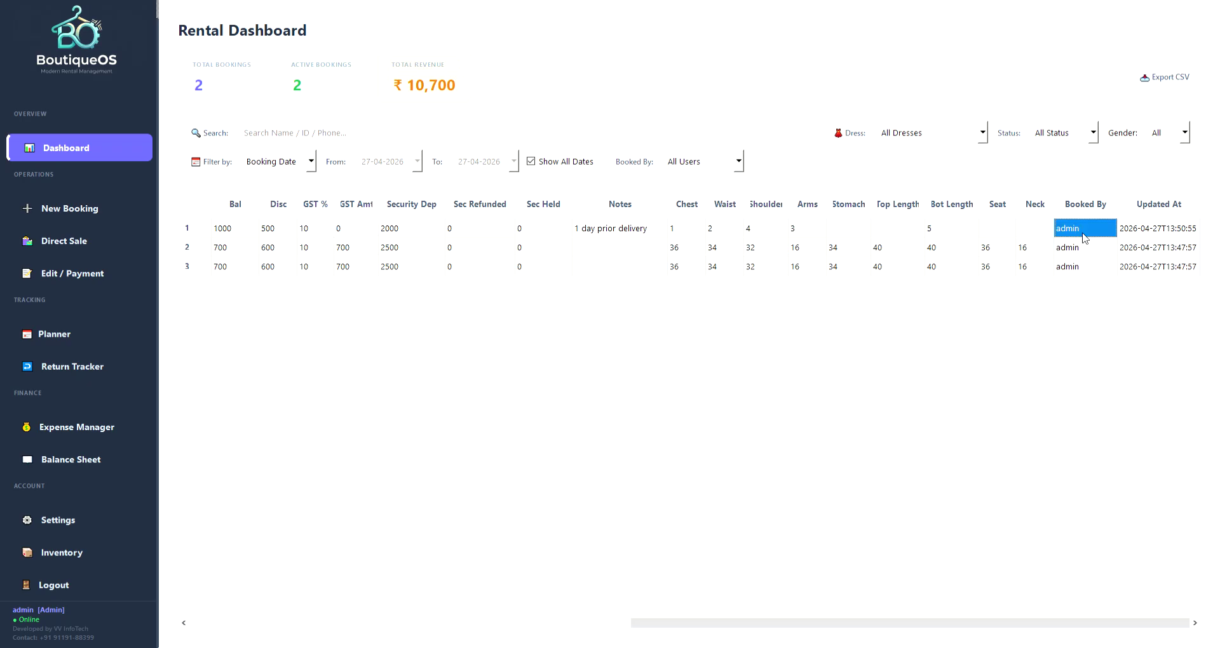
pyautogui.click(1175, 229)
pyautogui.moveTo(722, 628); pyautogui.dragTo(181, 623)
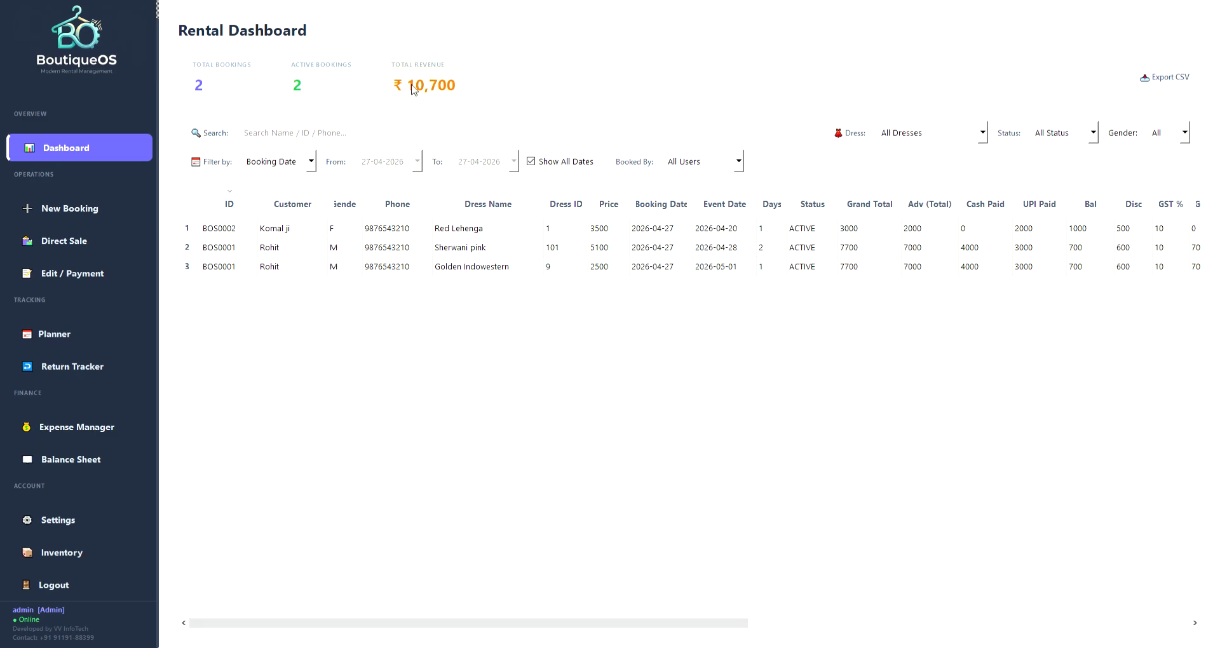
pyautogui.click(275, 134)
pyautogui.write('komal')
pyautogui.press('BackSpace')
pyautogui.press('BackSpace')
pyautogui.press('BackSpace')
pyautogui.press('BackSpace')
pyautogui.write('rh')
pyautogui.press('BackSpace')
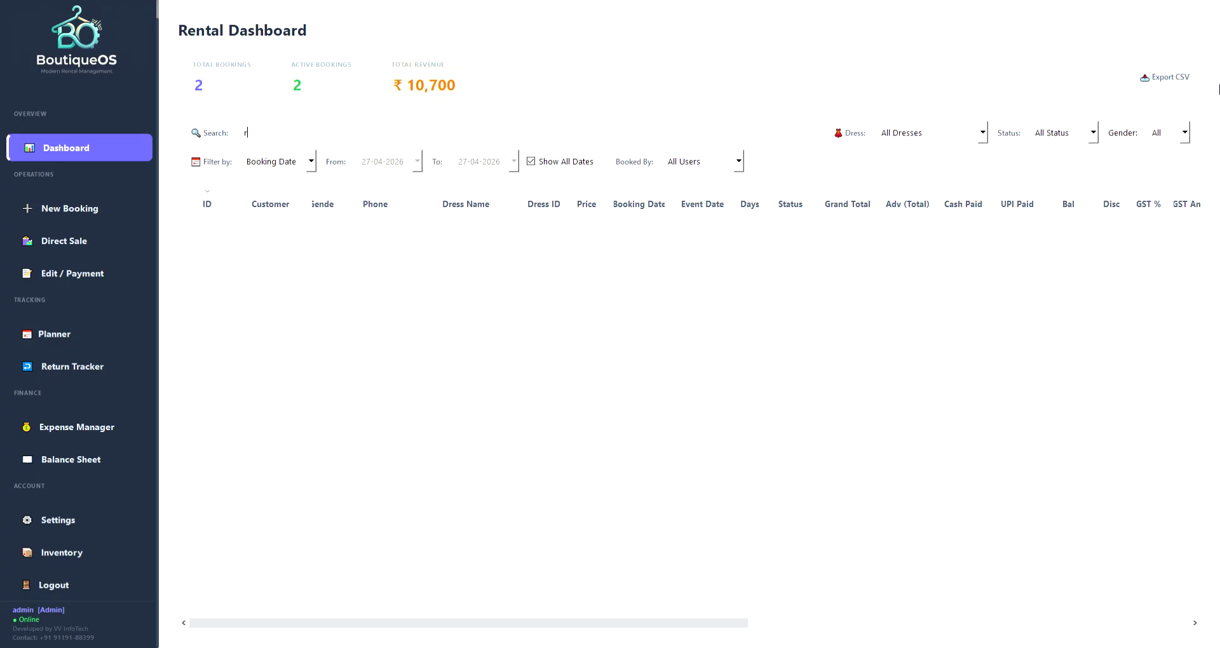
pyautogui.write('ohit')
pyautogui.hotkey('ctrl', 'a')
pyautogui.press('BackSpace')
pyautogui.write('987')
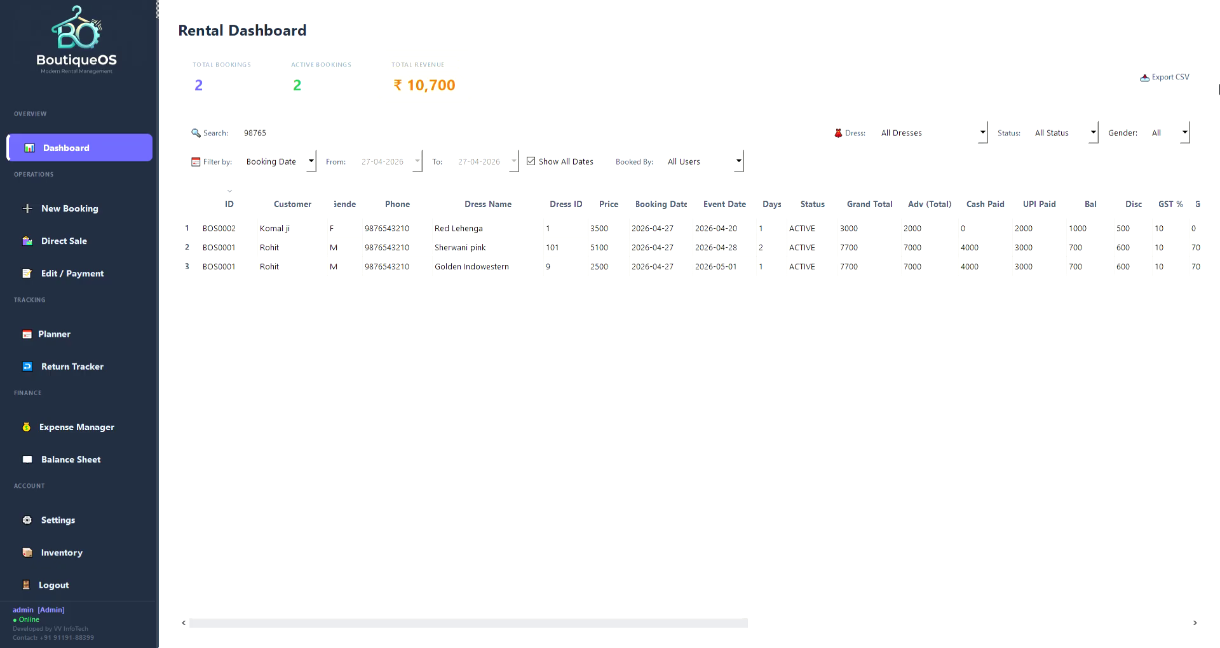
pyautogui.press('BackSpace')
pyautogui.write('001')
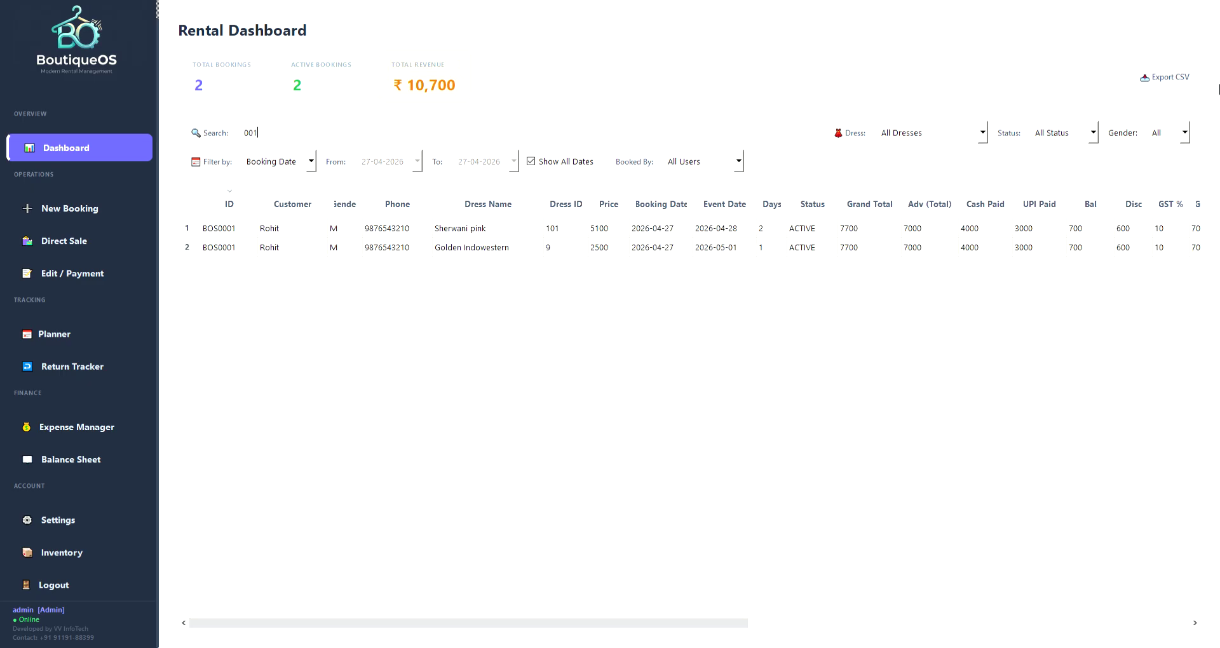
pyautogui.hotkey('ctrl', 'a')
pyautogui.press('BackSpace')
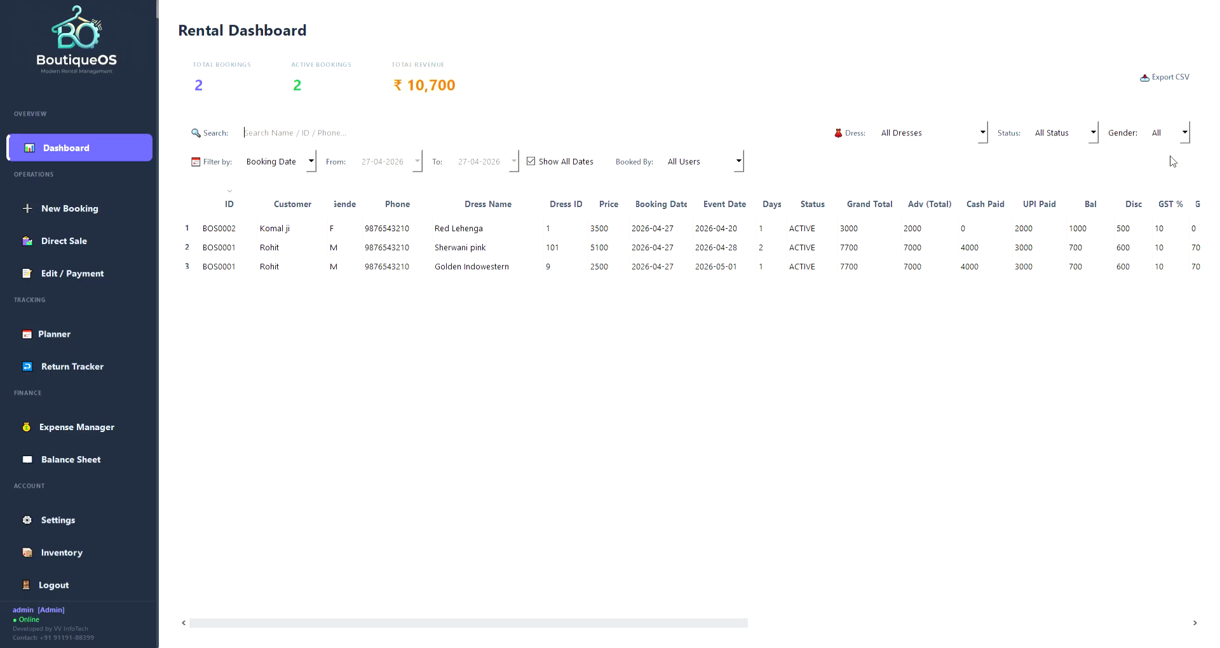
pyautogui.click(915, 163)
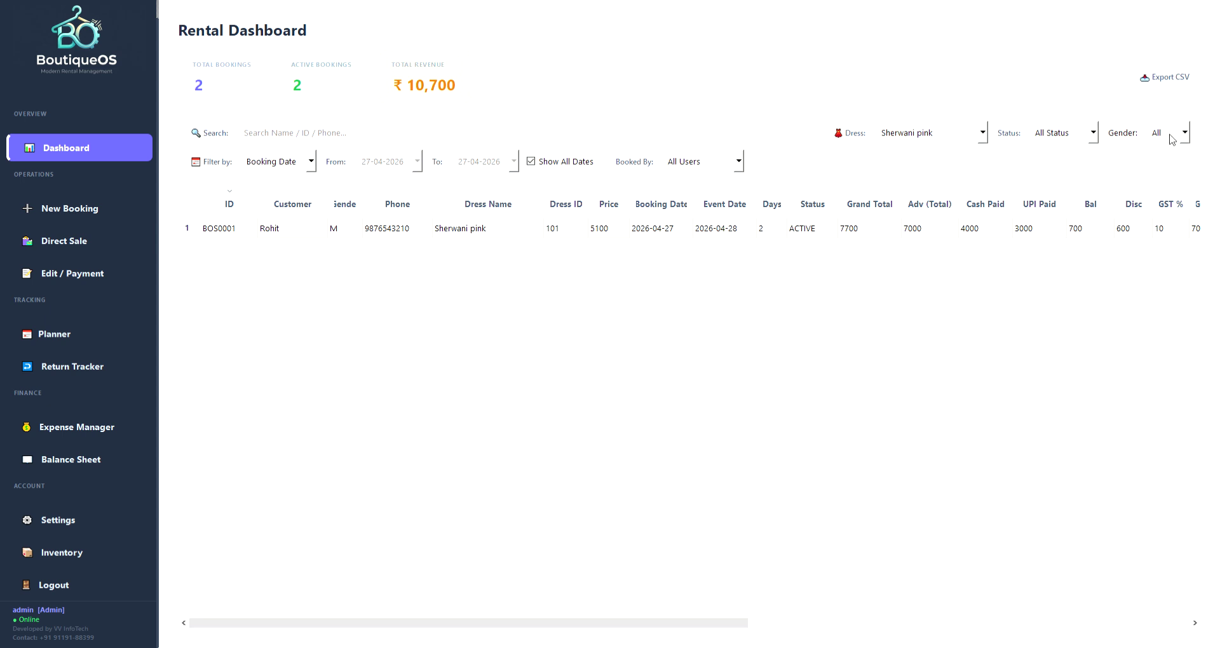
pyautogui.click(945, 152)
pyautogui.click(1184, 132)
pyautogui.click(1159, 163)
pyautogui.click(1184, 132)
pyautogui.click(1163, 177)
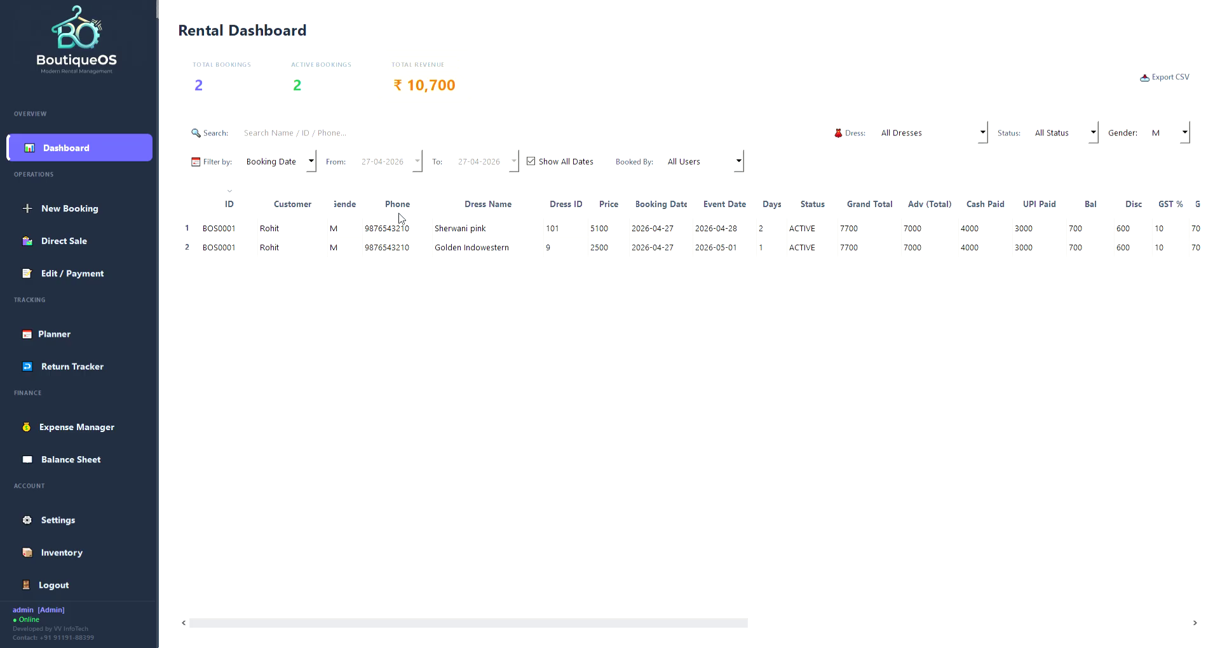
pyautogui.click(1185, 133)
pyautogui.click(1162, 153)
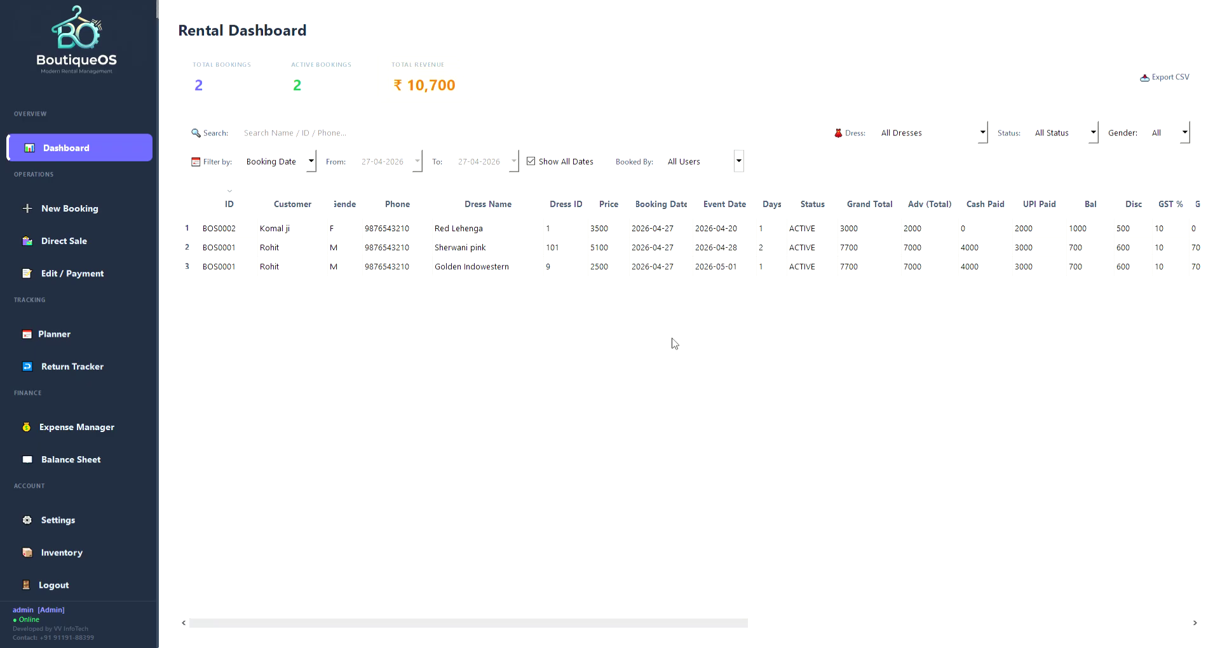
# Back on the dashboard, review the Sherwani pink and Golden Indowestern bookings and the event date.
pyautogui.click(66, 212)
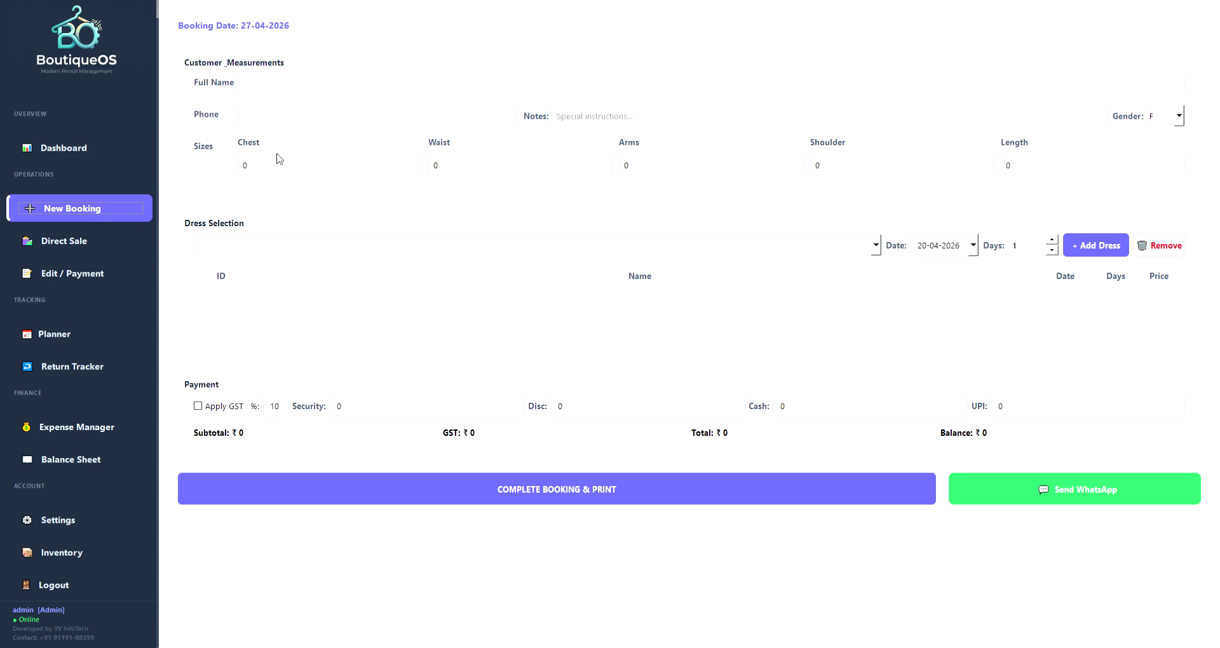
pyautogui.click(288, 246)
pyautogui.click(74, 149)
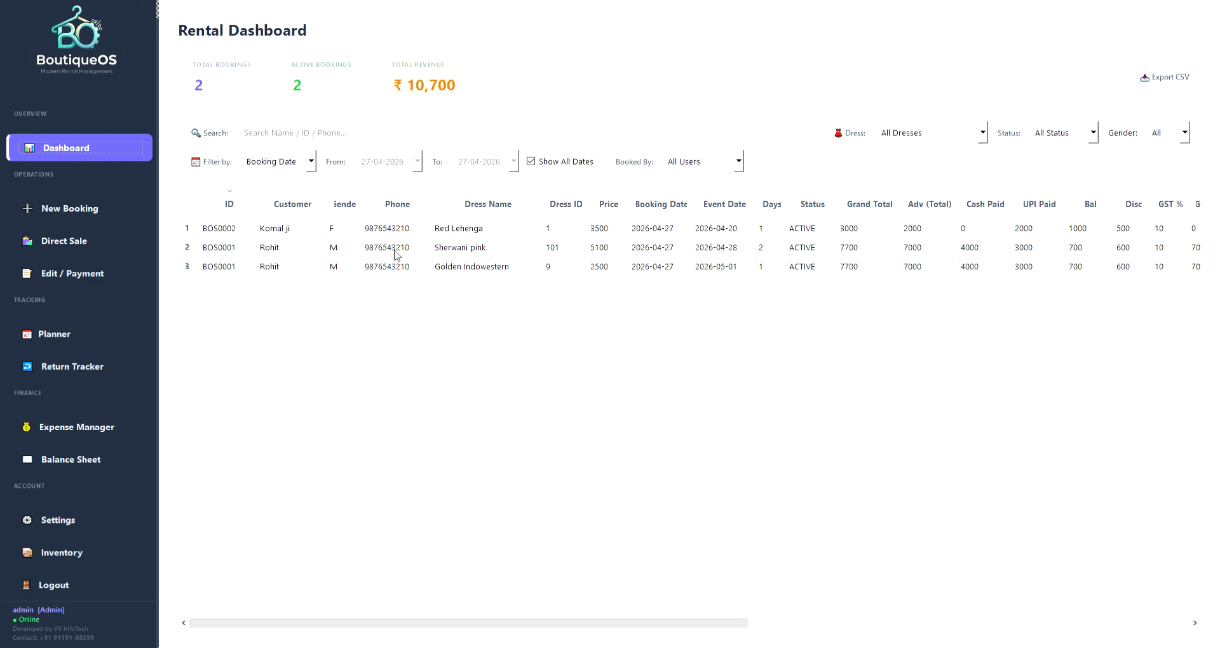
pyautogui.click(447, 253)
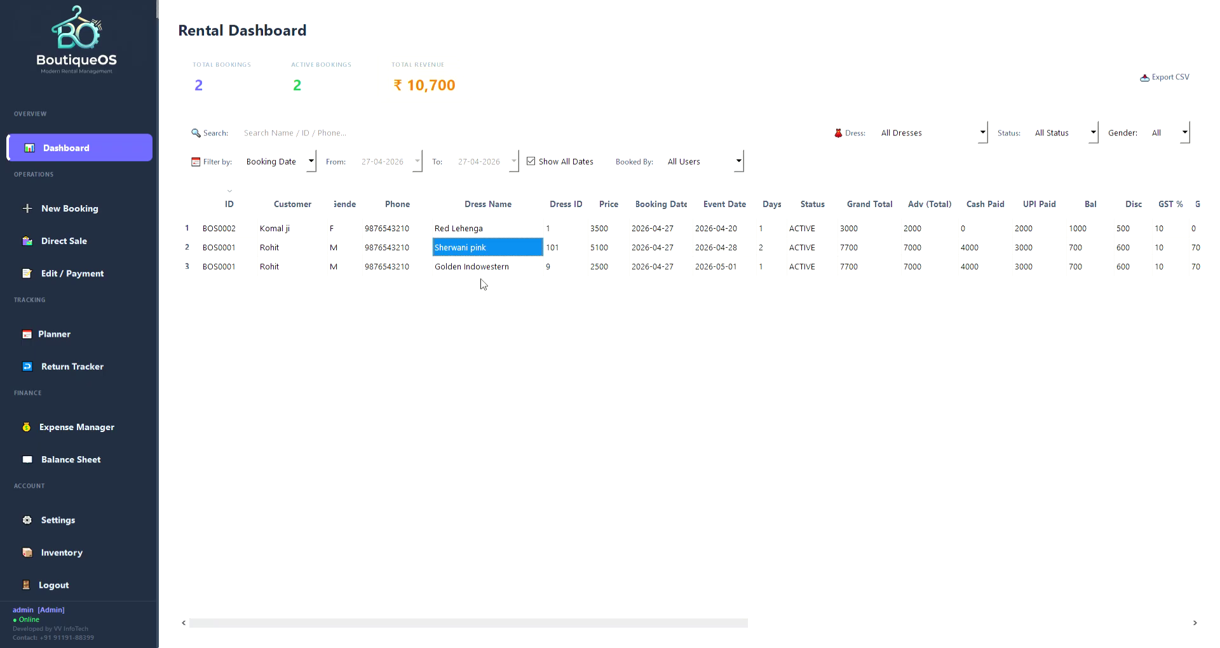
pyautogui.click(471, 274)
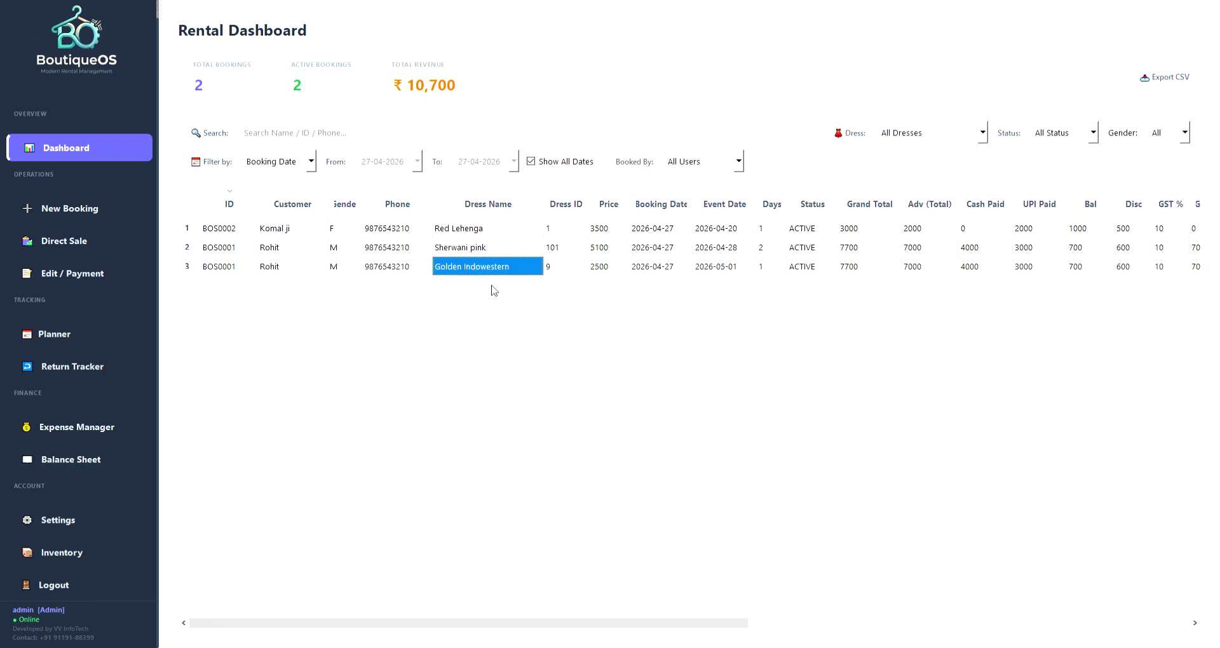
pyautogui.click(731, 270)
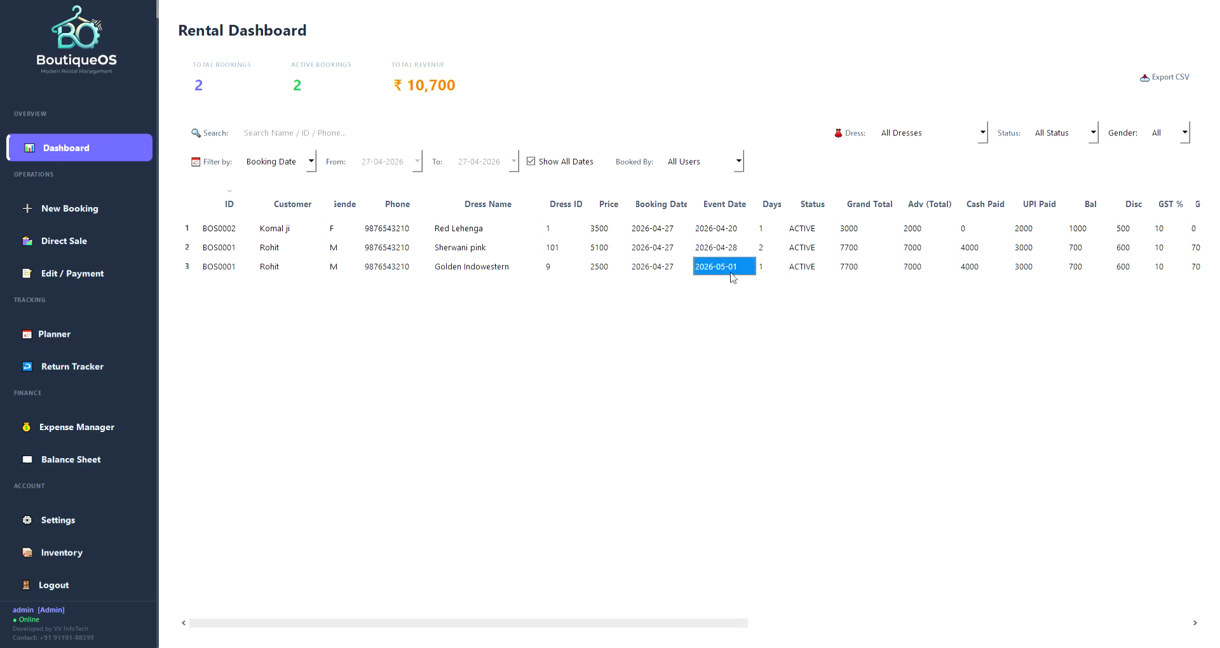
# Start a fresh booking and search the dress list for 'go'.
pyautogui.click(32, 210)
pyautogui.click(384, 250)
pyautogui.write('go')
# Fail to add Golden Indowestern for 01-05-2026, choose Sherwani pink via 'pi', then open Edit / Payment.
pyautogui.click(327, 269)
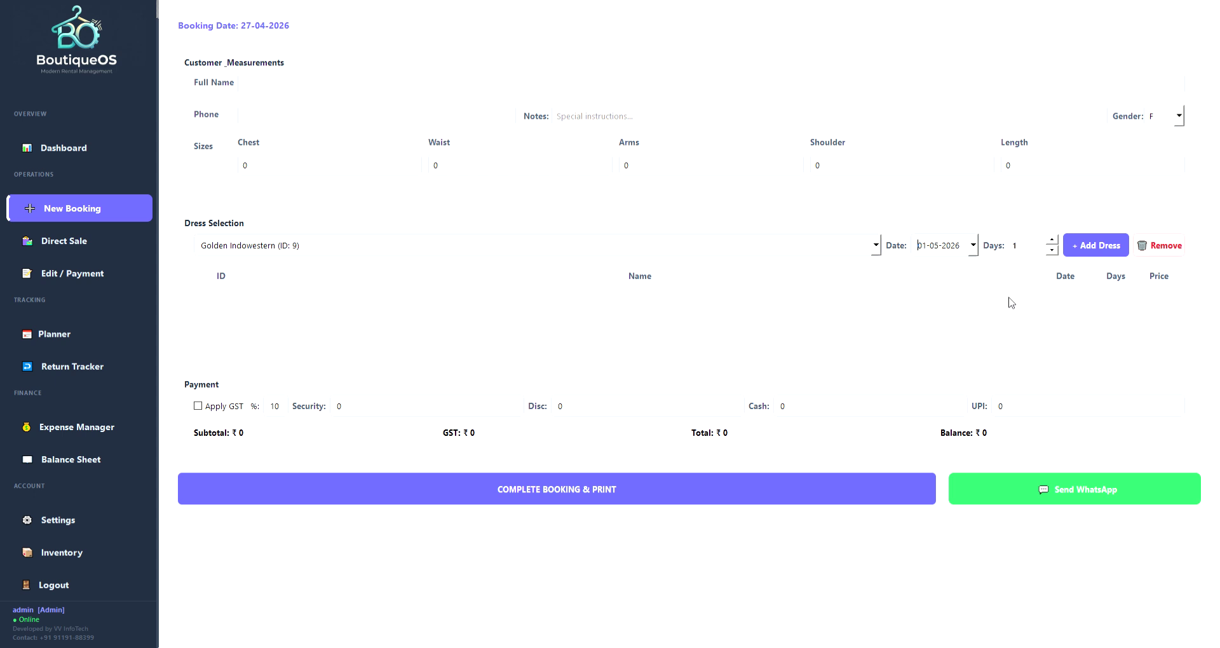
pyautogui.click(1075, 255)
pyautogui.click(510, 248)
pyautogui.write('pink')
pyautogui.click(274, 266)
pyautogui.click(105, 279)
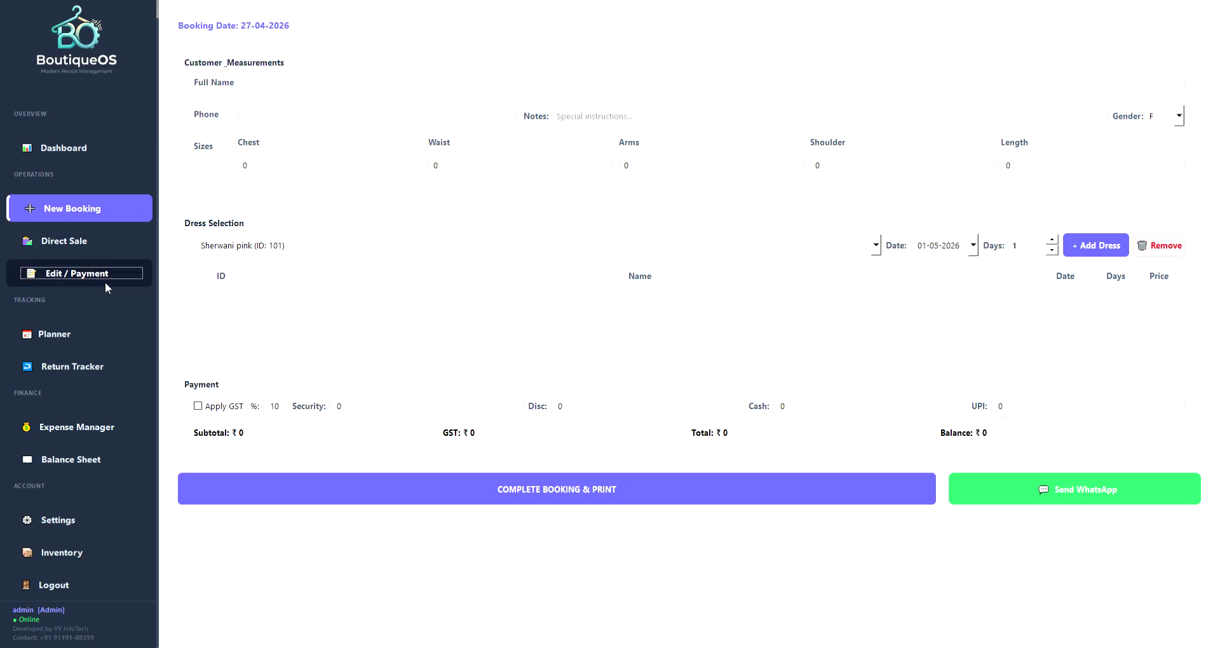
pyautogui.click(289, 91)
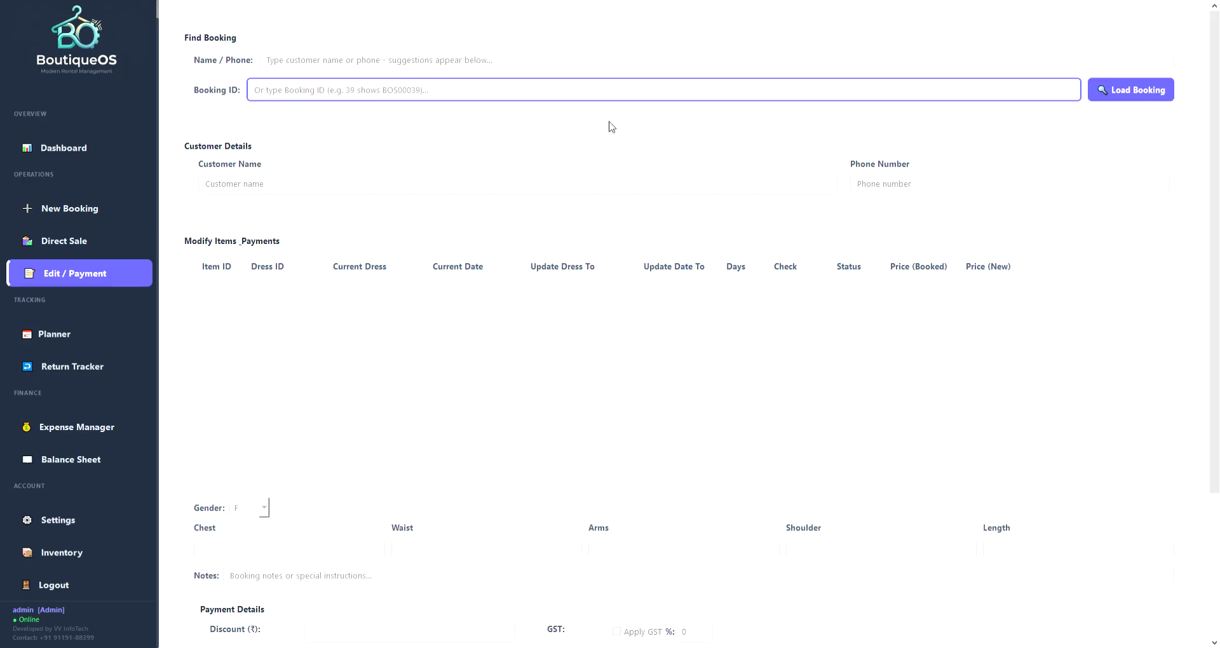
# Enter booking ID 00 and load its customer details, items and measurements into the edit form.
pyautogui.write('001')
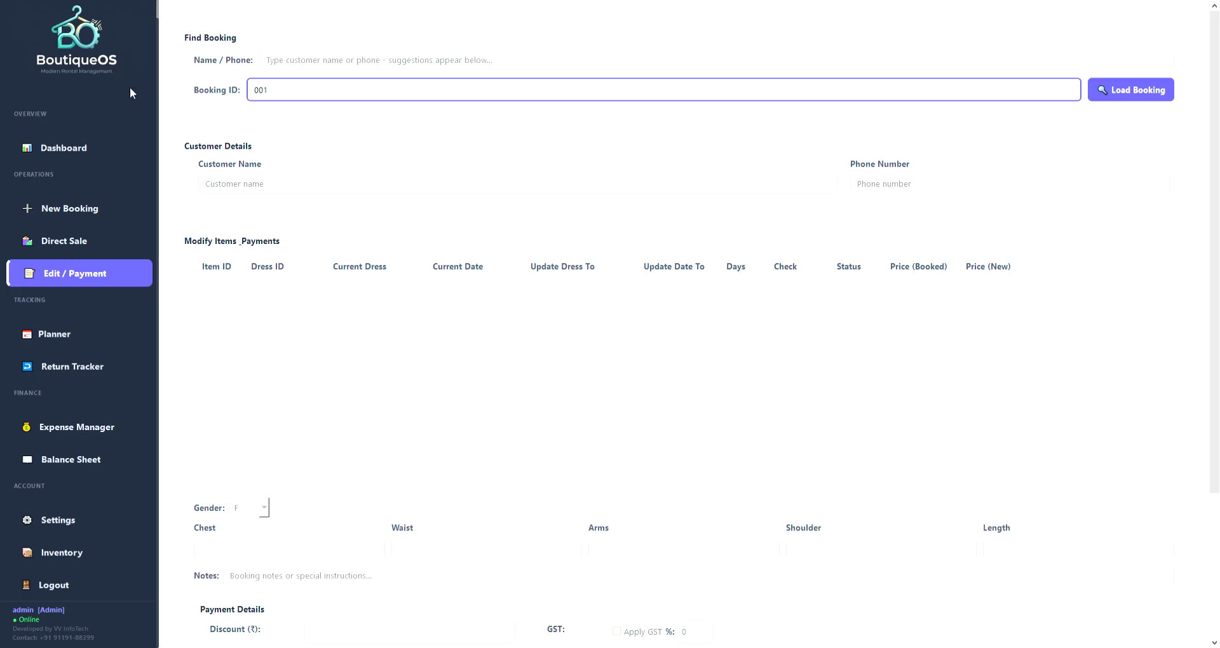
pyautogui.press('Return')
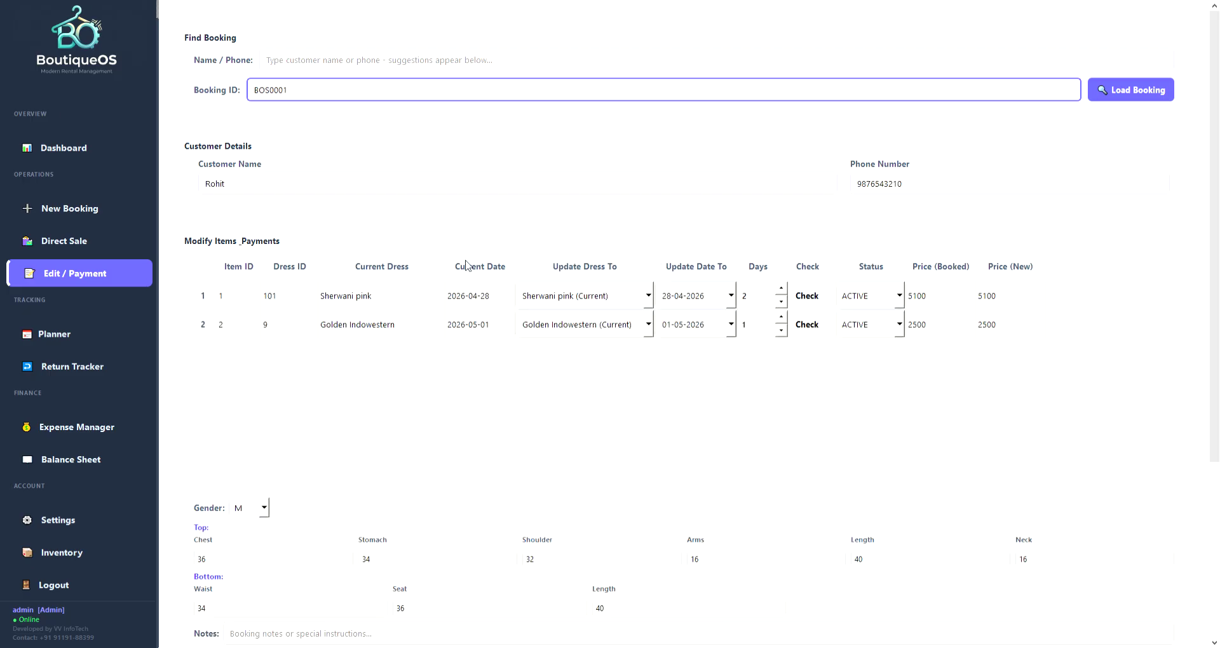
pyautogui.click(1116, 95)
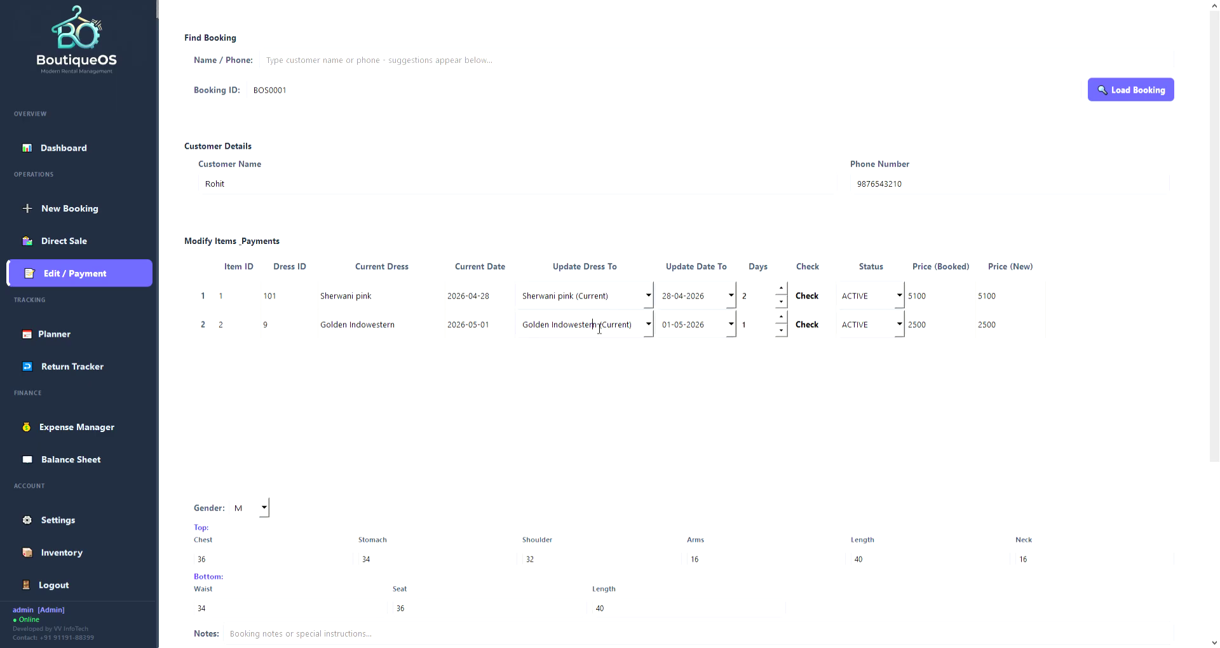
pyautogui.click(701, 296)
# Try White and Creame Sherwani, then make Black Jodhpuri suit (10) the first item's replacement at 2000.
pyautogui.click(604, 297)
pyautogui.click(566, 389)
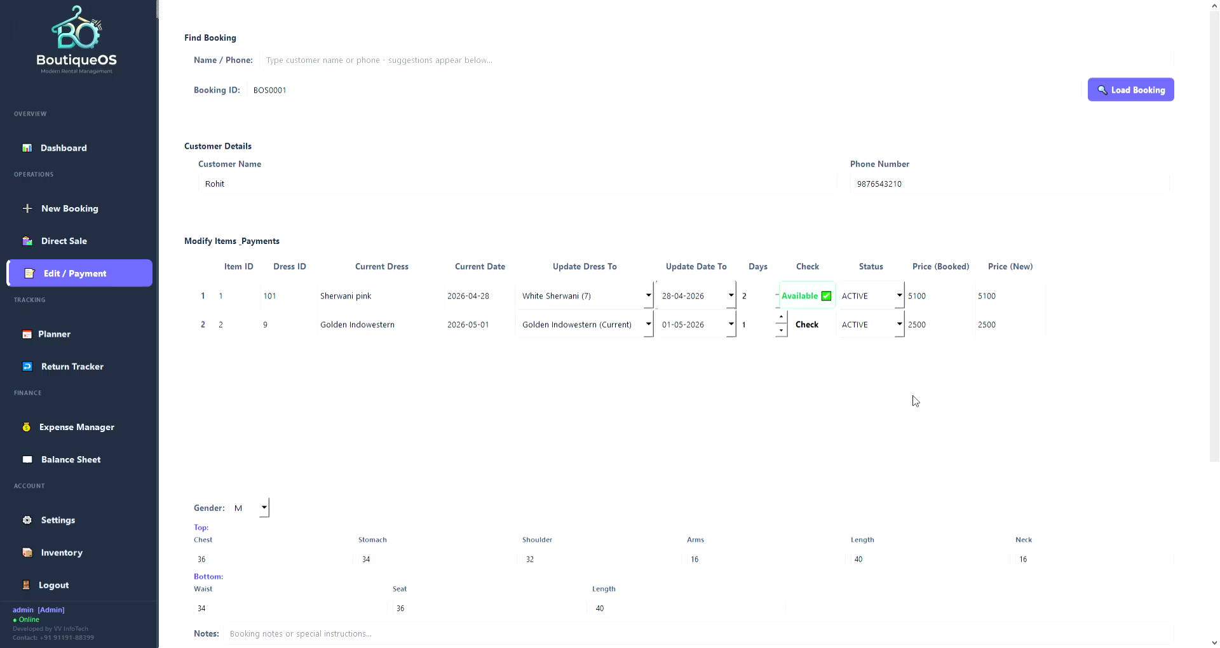
pyautogui.click(940, 303)
pyautogui.click(1003, 307)
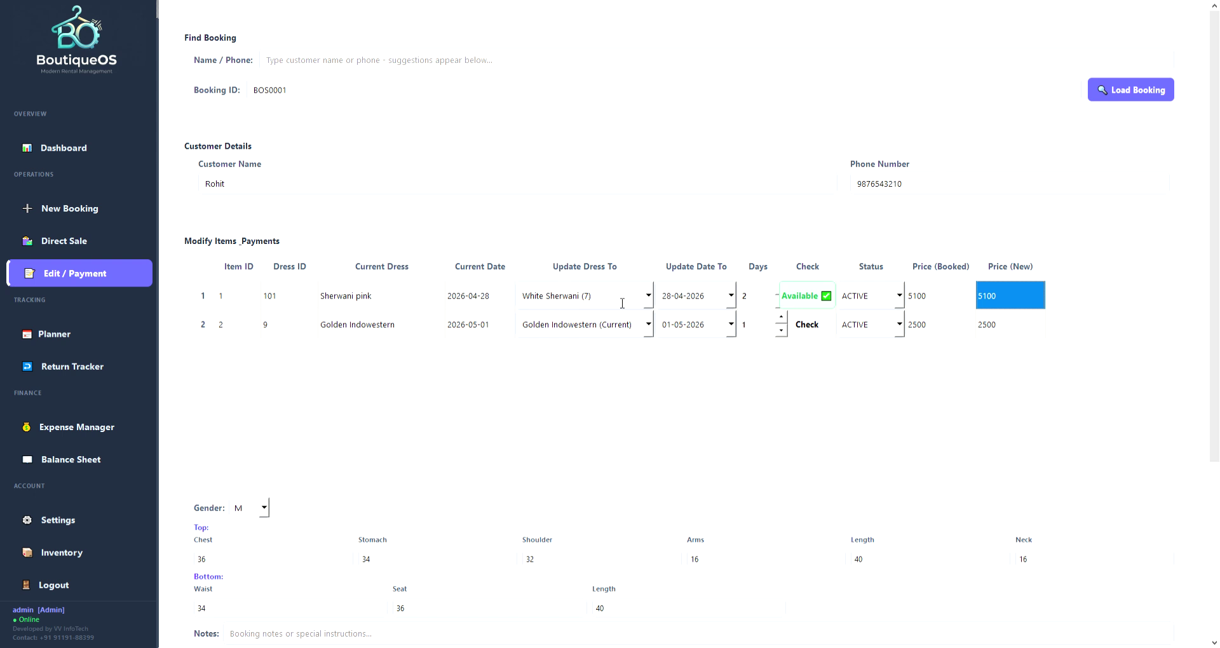
pyautogui.click(650, 294)
pyautogui.click(557, 399)
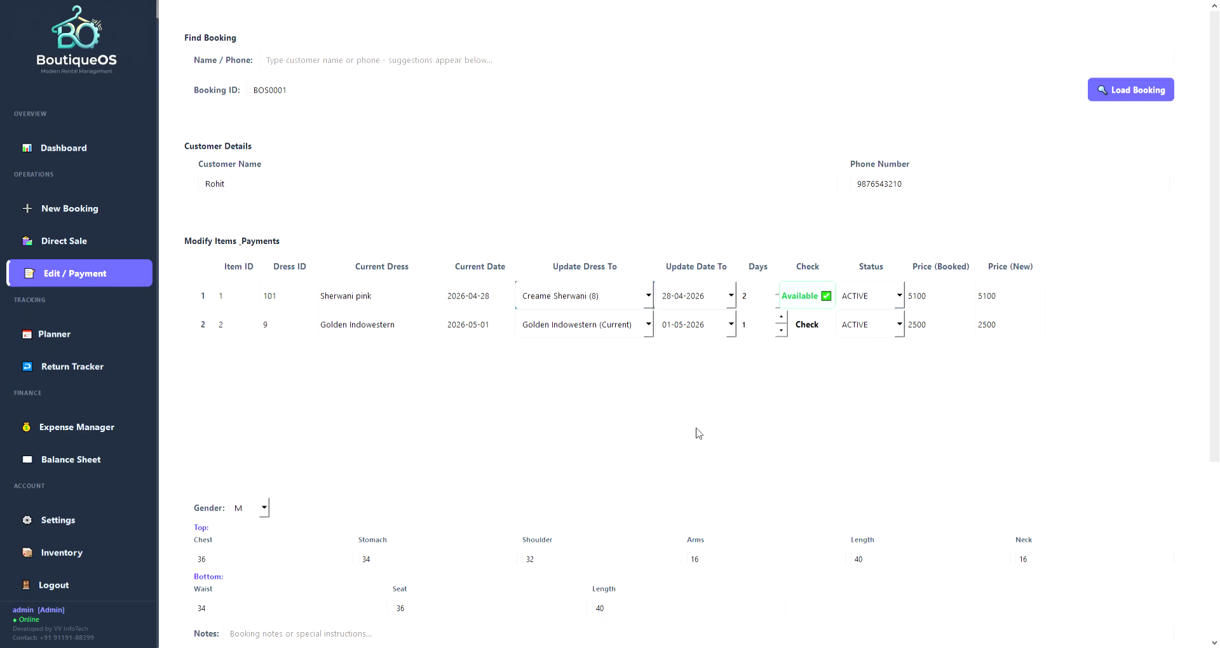
pyautogui.scroll(-4, 880, 547)
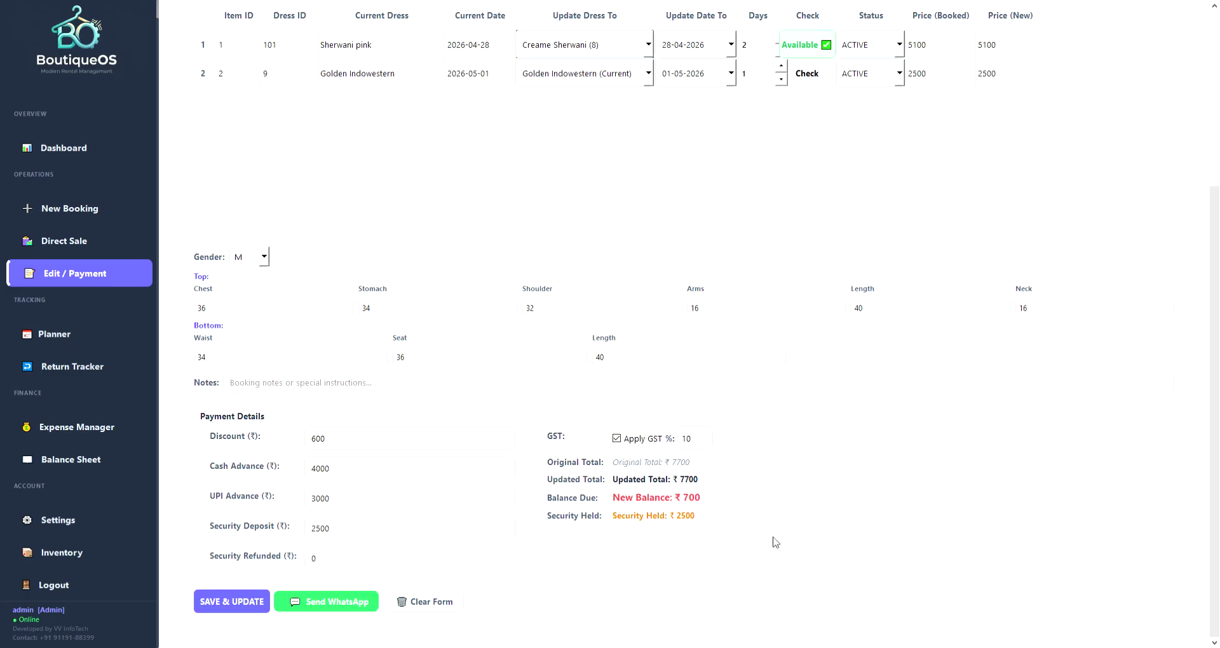
pyautogui.scroll(4, 782, 539)
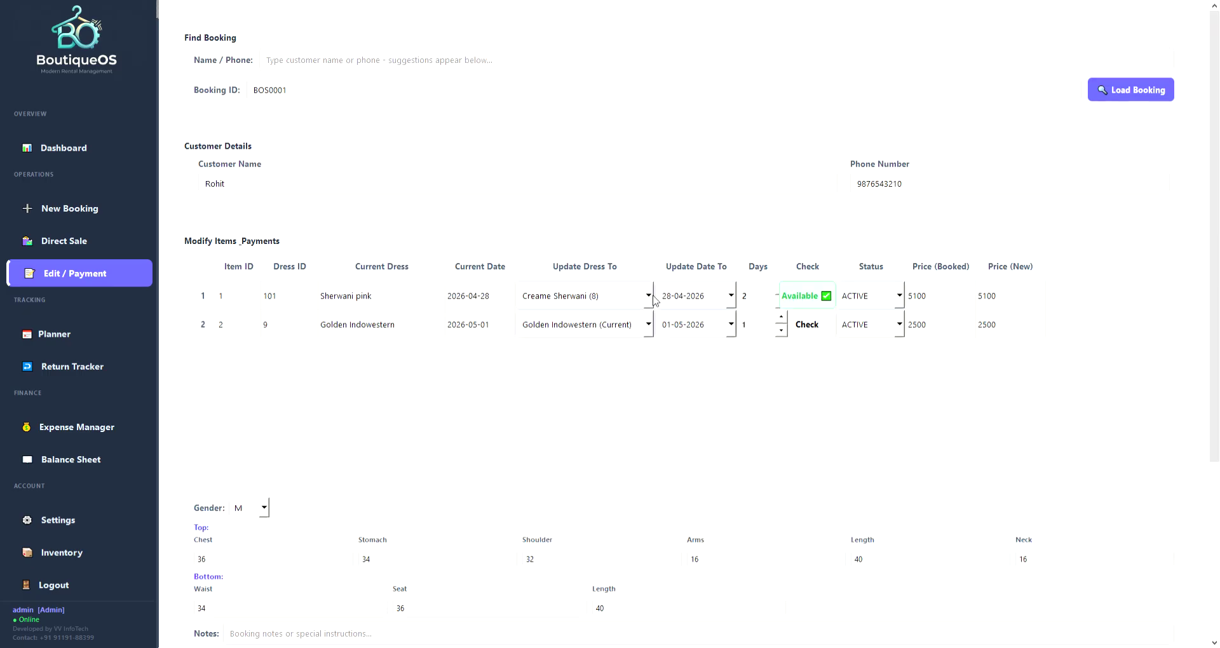
pyautogui.press('Down')
pyautogui.press('Down')
# Delete the 3000 UPI advance so the balance due becomes ₹290.
pyautogui.scroll(-2, 581, 424)
pyautogui.scroll(-2, 581, 425)
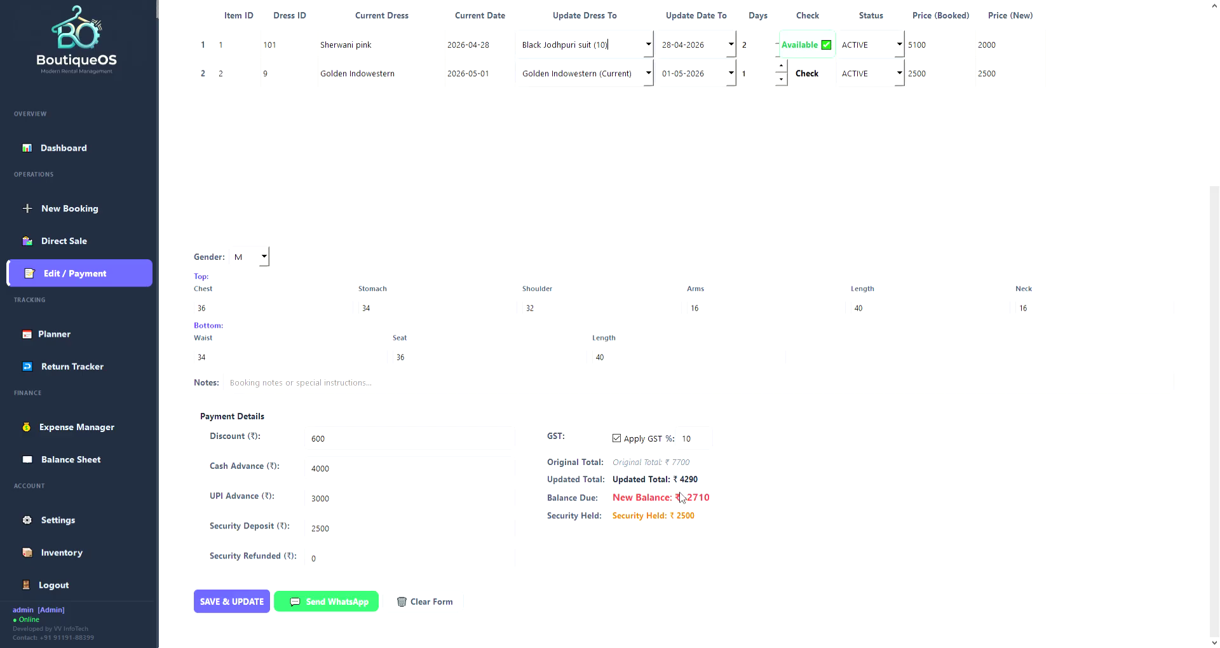
pyautogui.doubleClick(366, 500)
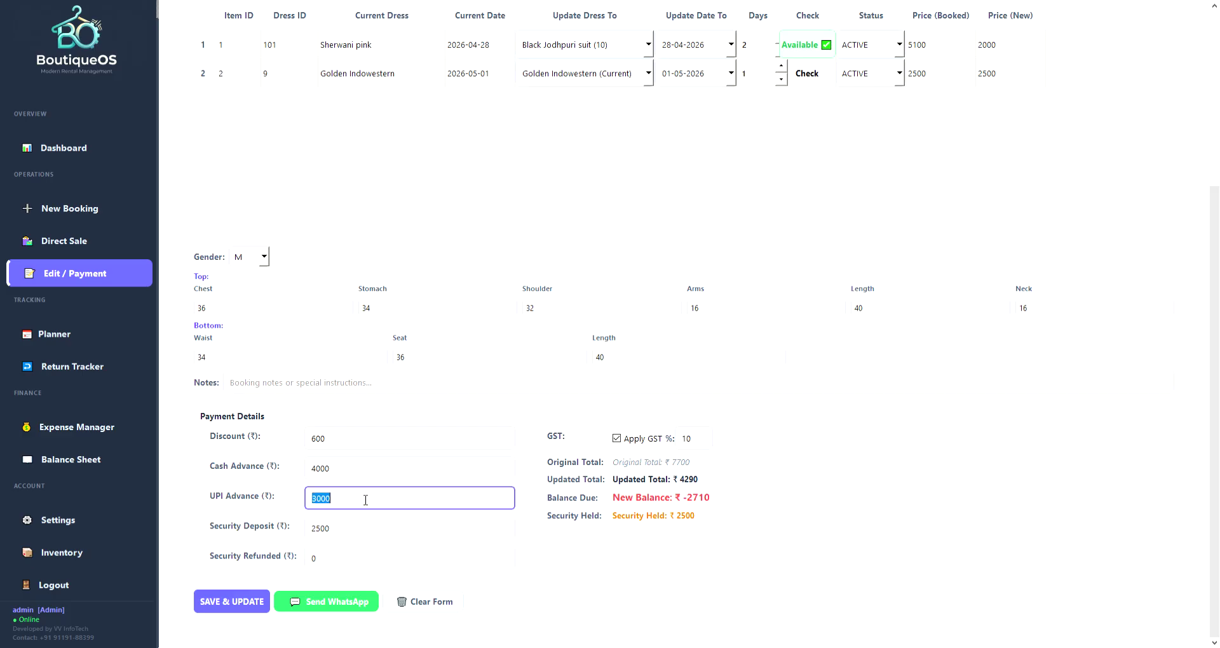
pyautogui.press('BackSpace')
pyautogui.click(686, 504)
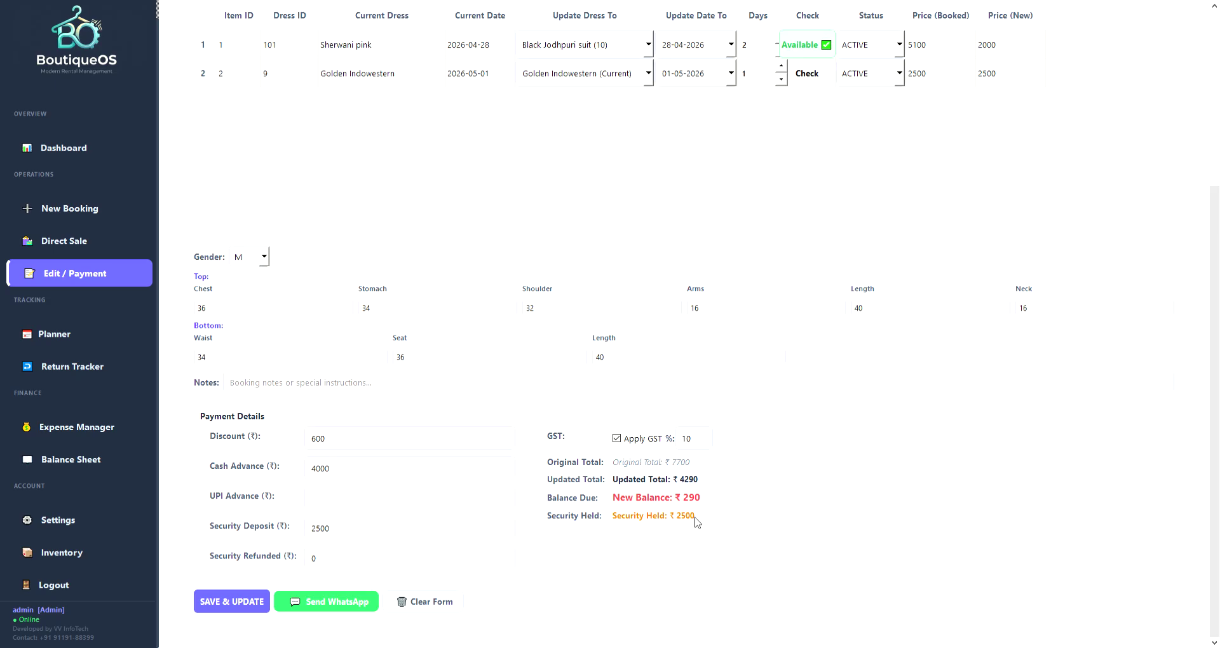
# Record a ₹2500 security deposit refund.
pyautogui.doubleClick(313, 558)
pyautogui.write('2500')
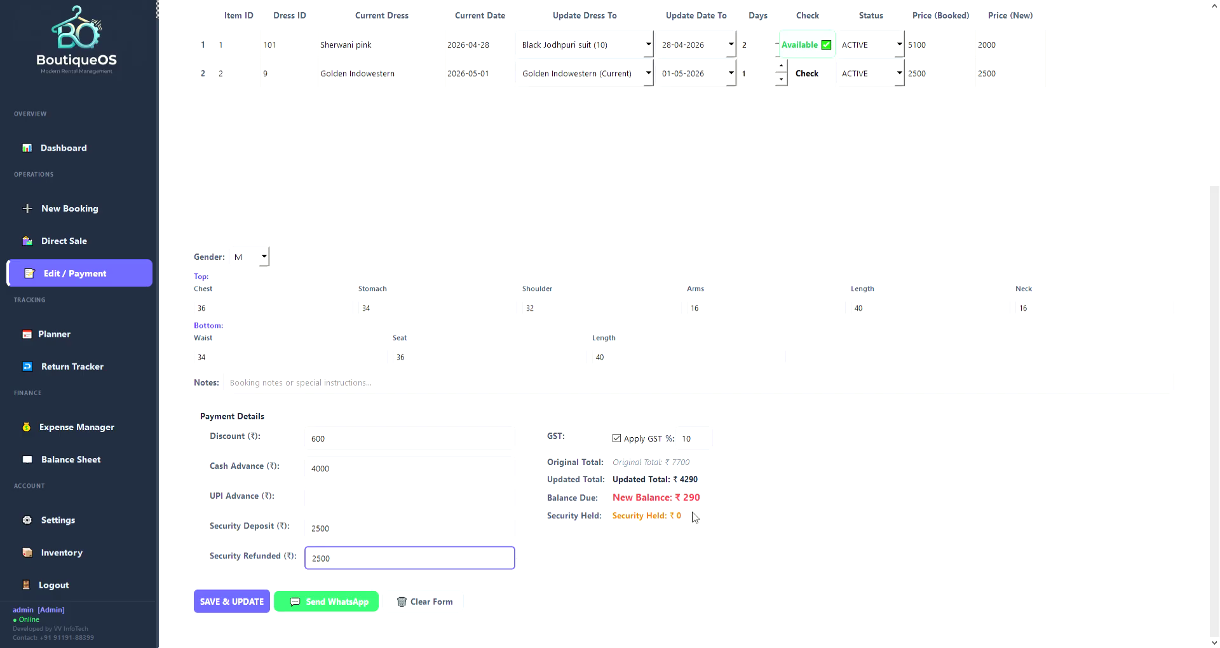
pyautogui.scroll(2, 744, 490)
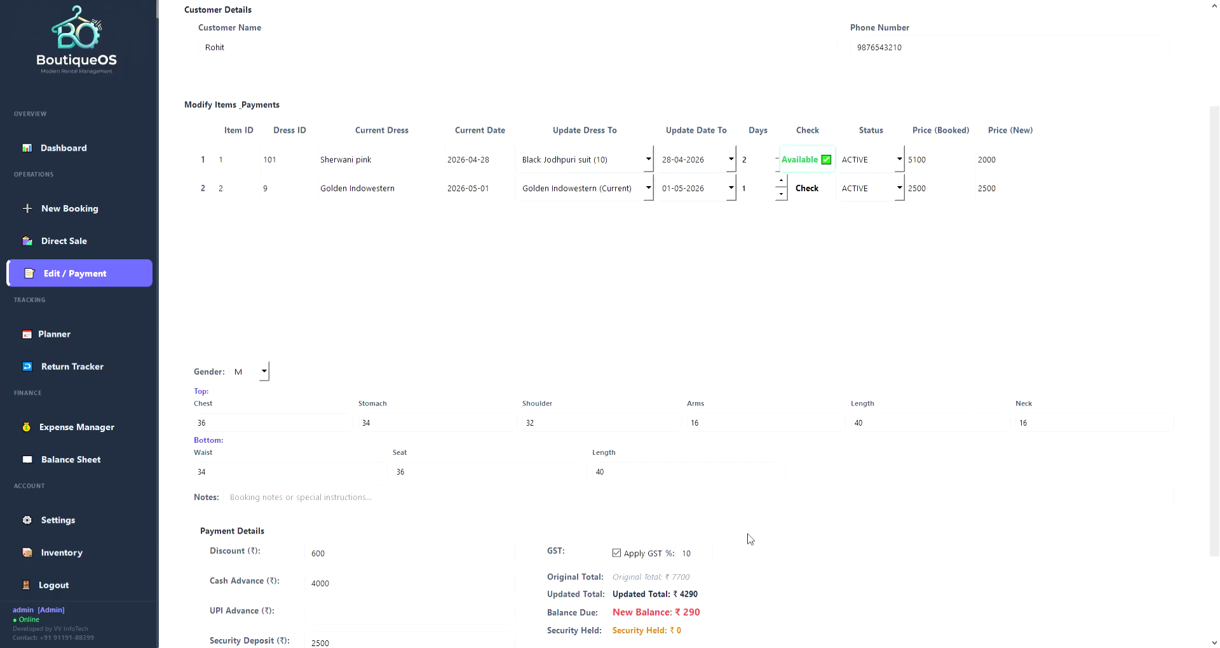
pyautogui.click(268, 428)
# Look over the booking's stomach, shoulder and arms measurements and the customer's phone number.
pyautogui.click(482, 427)
pyautogui.click(565, 429)
pyautogui.click(725, 430)
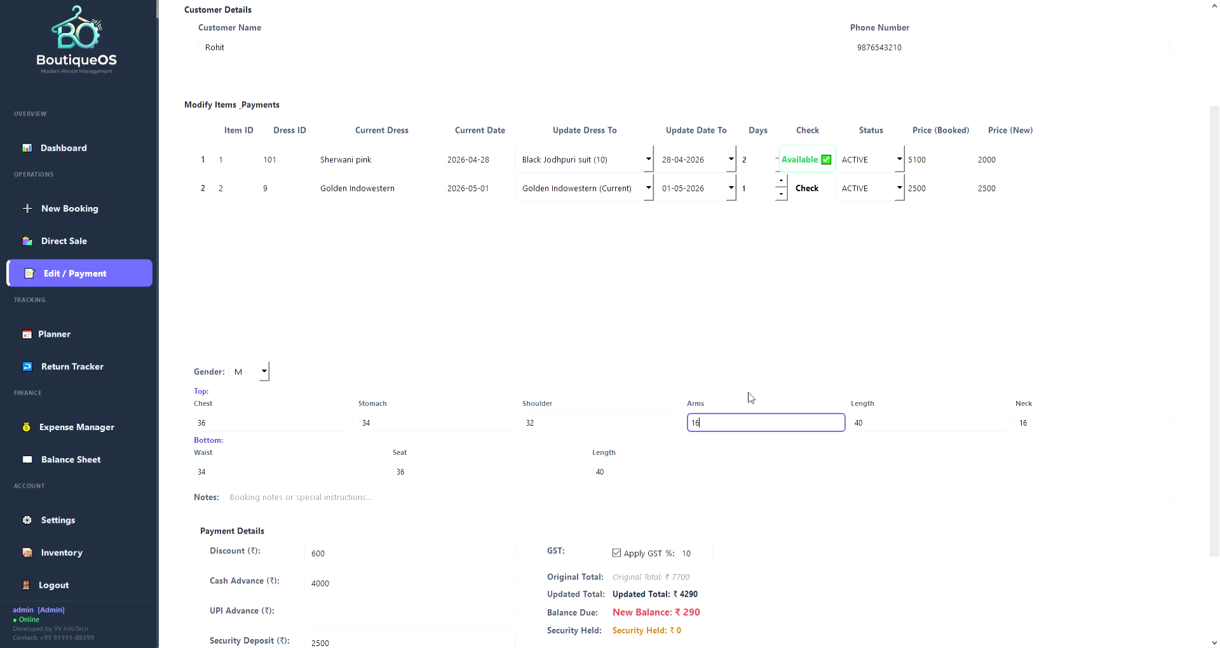
pyautogui.scroll(1, 805, 374)
pyautogui.scroll(1, 805, 412)
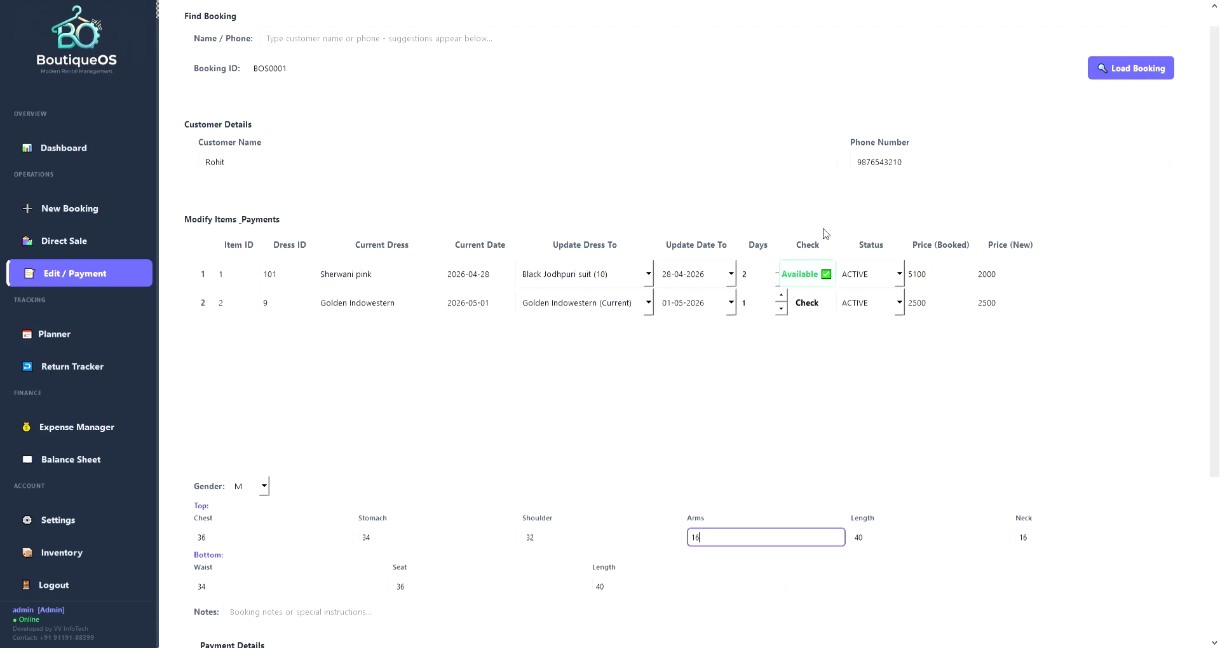
pyautogui.doubleClick(941, 167)
pyautogui.click(941, 170)
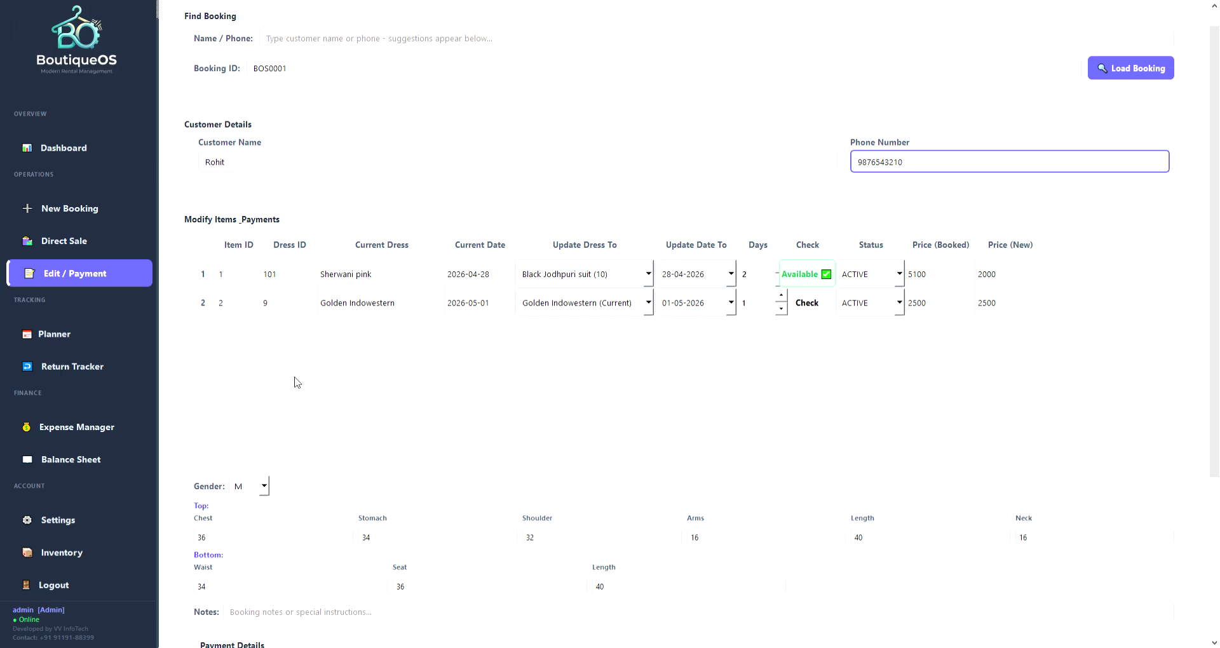
# Clear the edit form and confirm the booking's dress is now Black Jodhpuri suit on the dashboard.
pyautogui.scroll(-3, 326, 428)
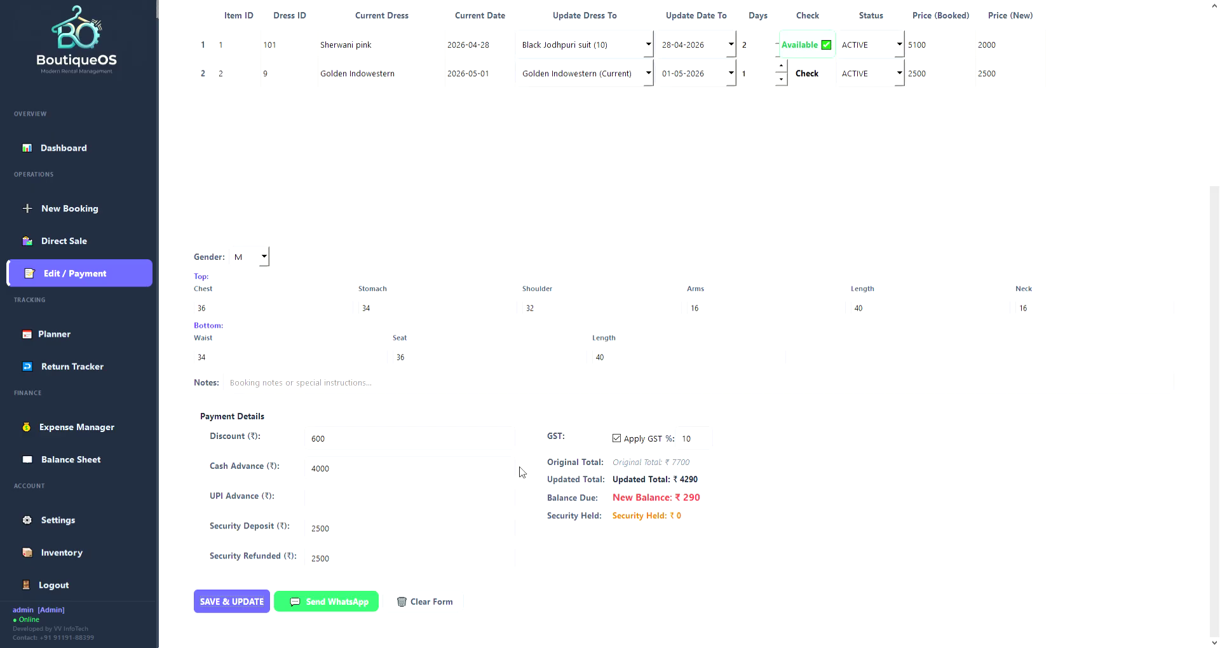
pyautogui.click(424, 602)
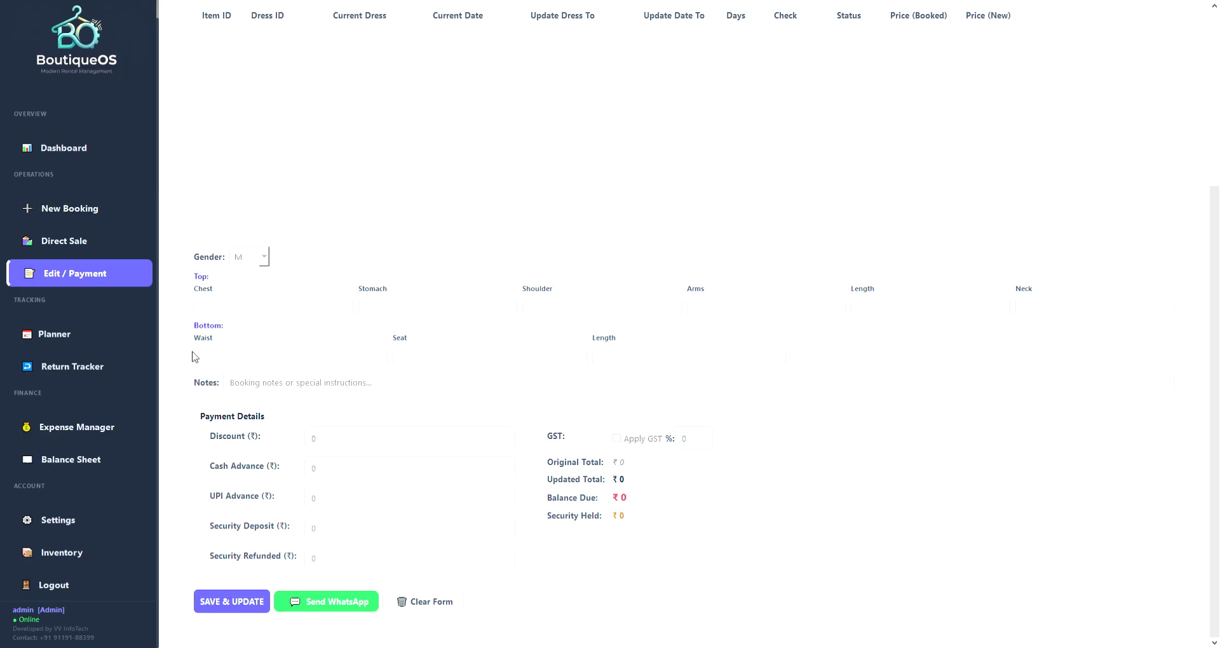
pyautogui.click(77, 146)
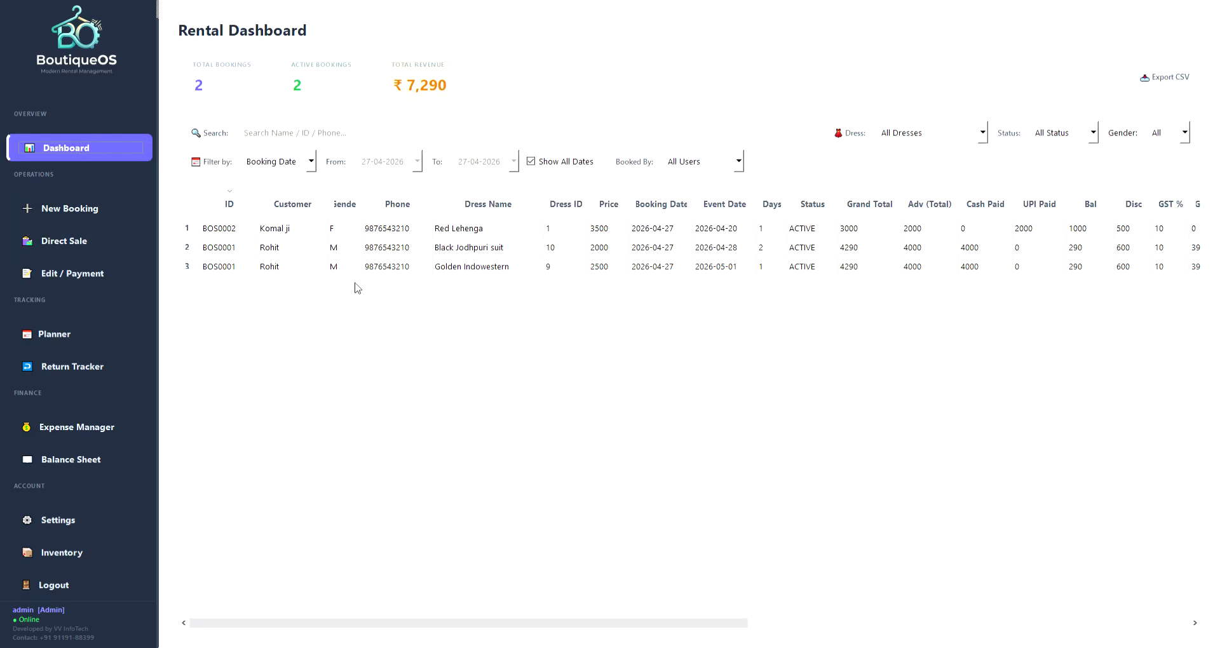
pyautogui.click(280, 249)
pyautogui.press('Right')
pyautogui.press('Right')
pyautogui.press('Right')
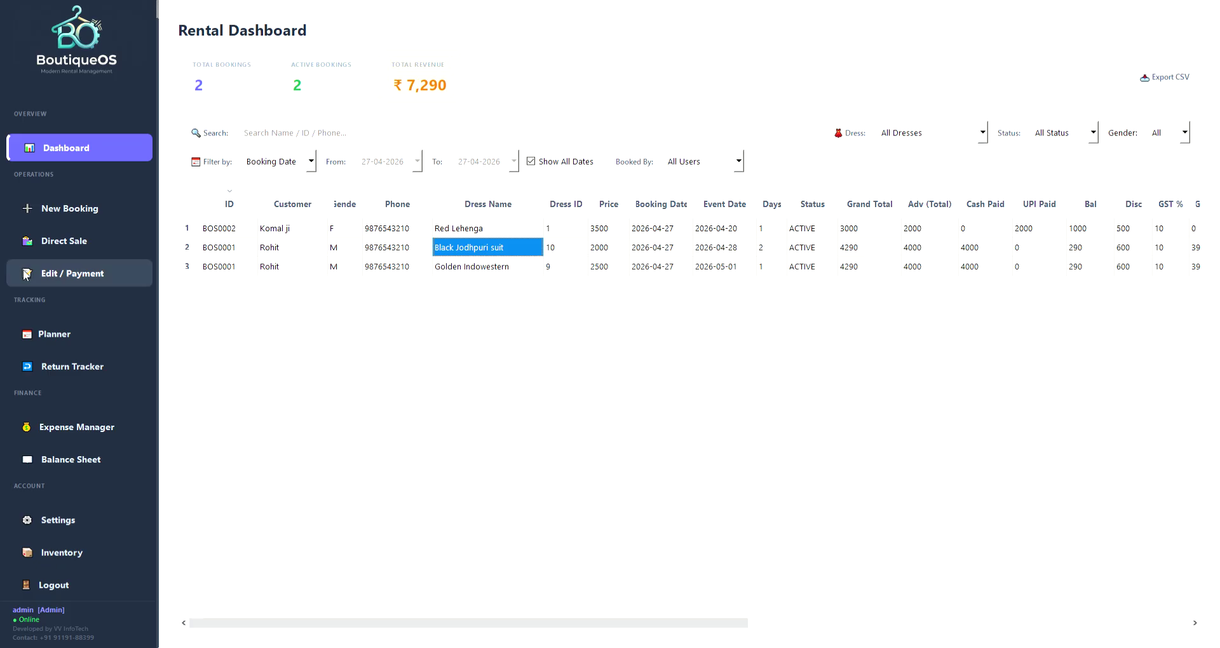
pyautogui.click(49, 241)
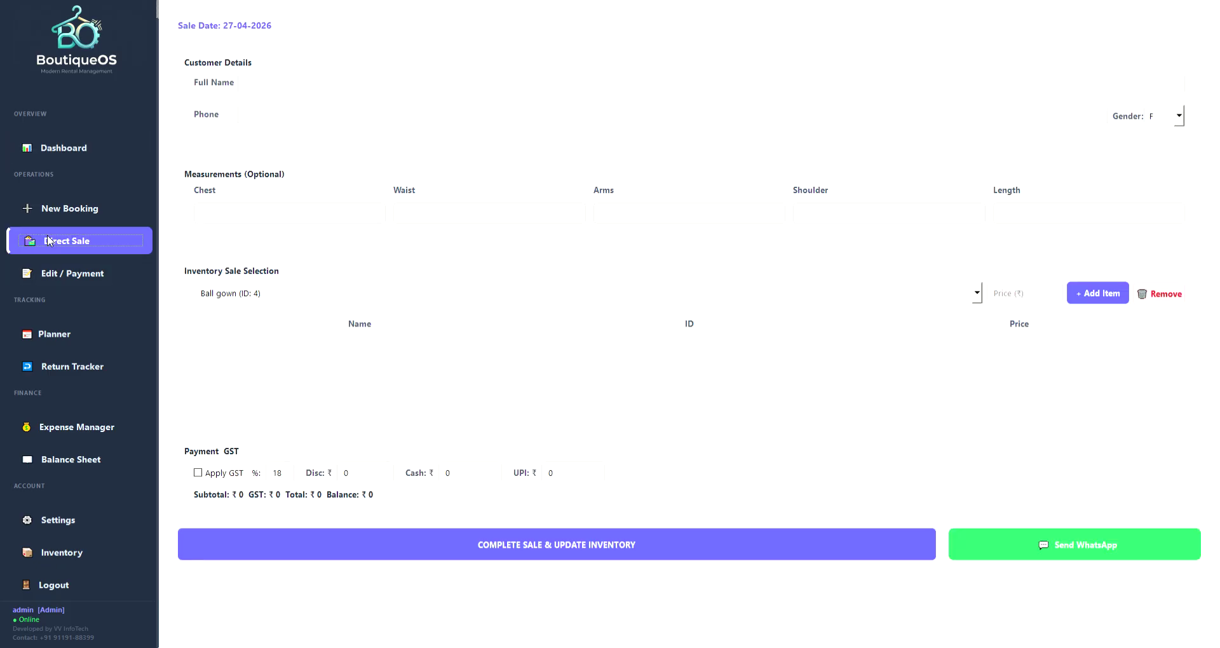
# Enter the customer's full name and phone number and set gender to M.
pyautogui.click(750, 87)
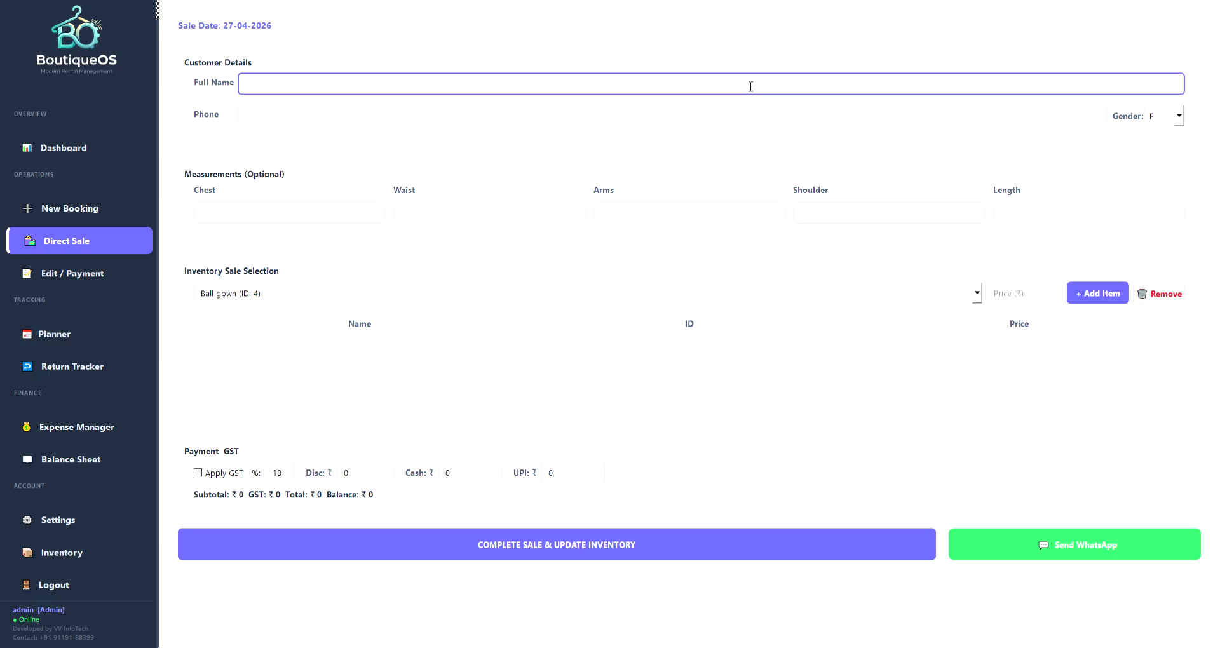
pyautogui.write('esh ji')
pyautogui.press('Tab')
pyautogui.write('9876543210')
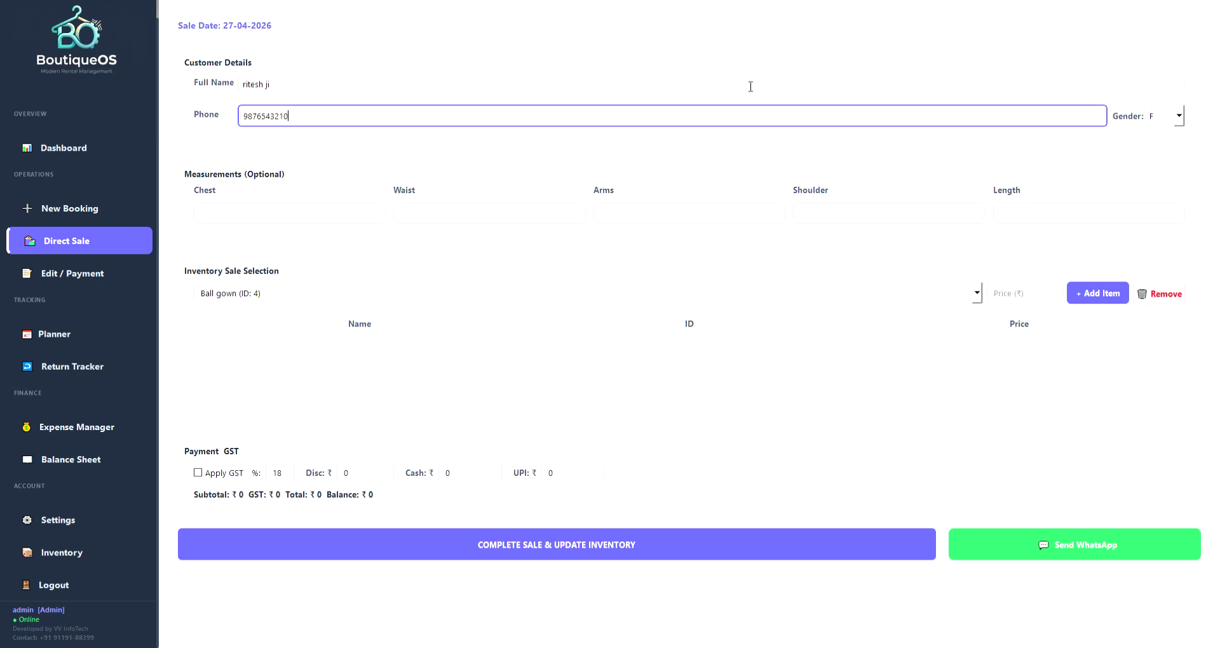
pyautogui.press('Tab')
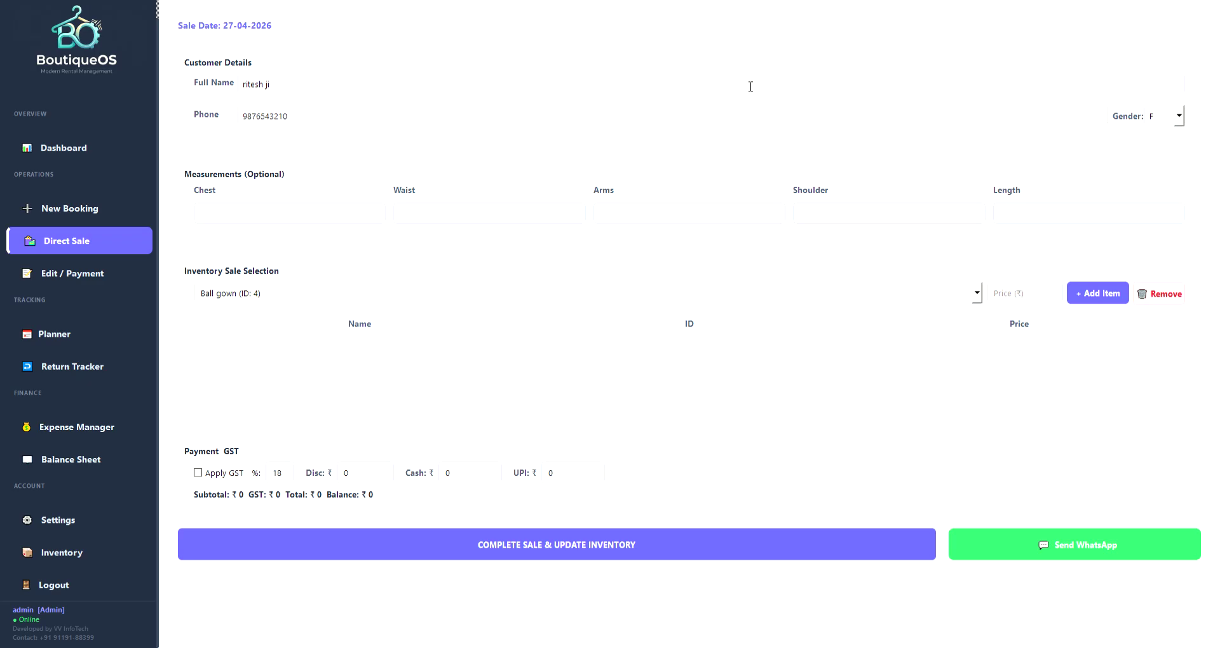
pyautogui.click(1177, 115)
pyautogui.click(1161, 143)
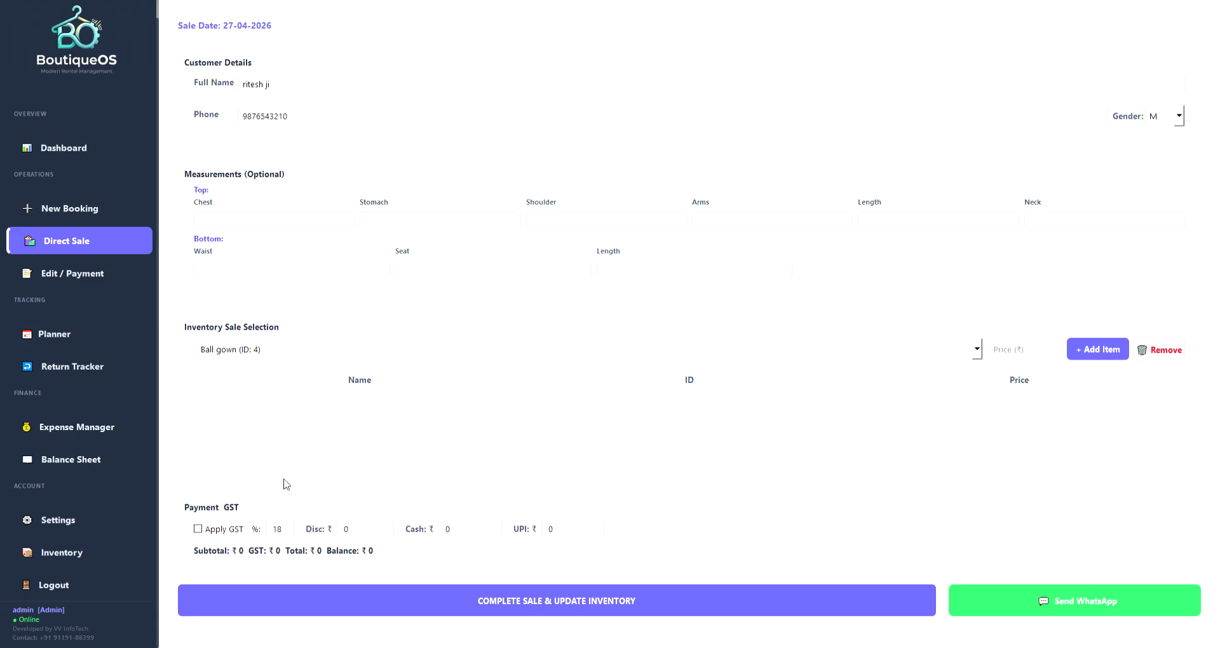
# Try adding Black Jodhpuri suit at 5000, then choose White Sherwani instead.
pyautogui.click(258, 382)
pyautogui.click(1025, 351)
pyautogui.write('5000')
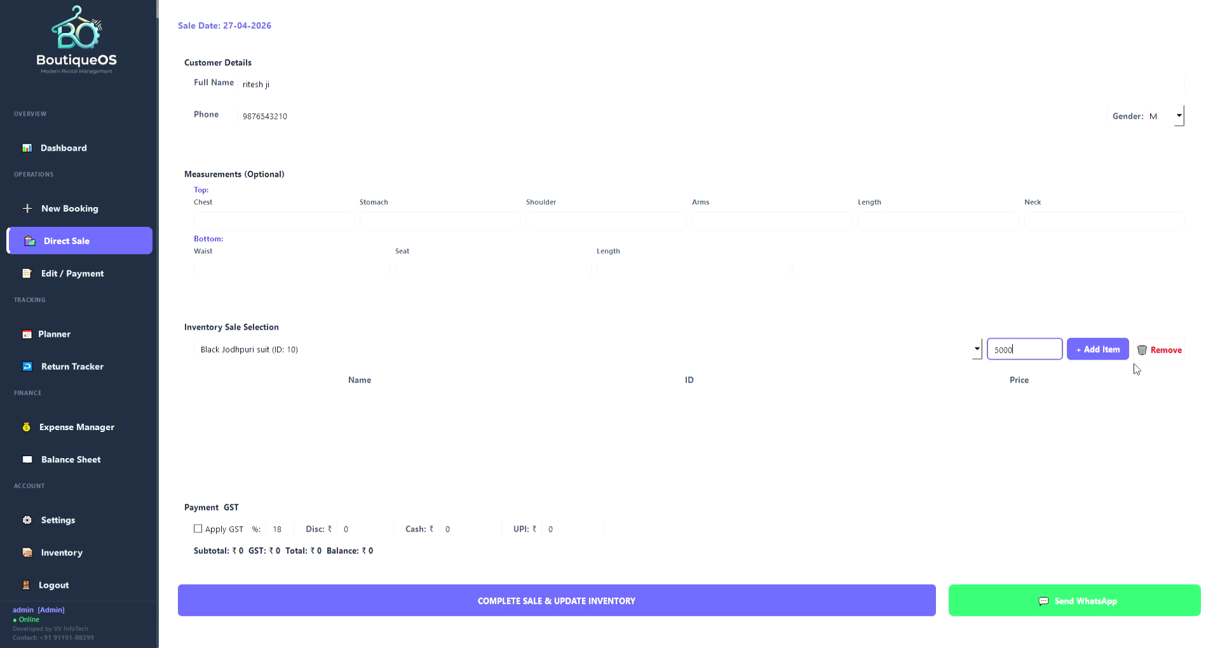
pyautogui.click(1113, 357)
pyautogui.click(228, 461)
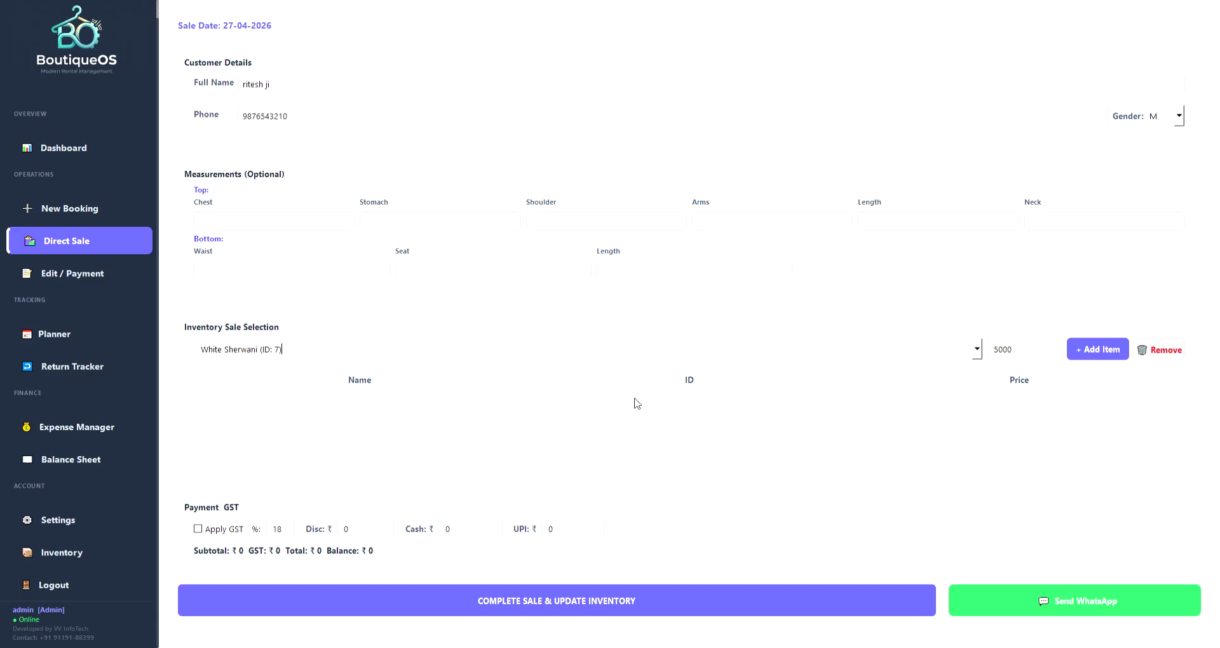
# Add White Sherwani to the sale at 5000 with 5% GST.
pyautogui.click(1097, 349)
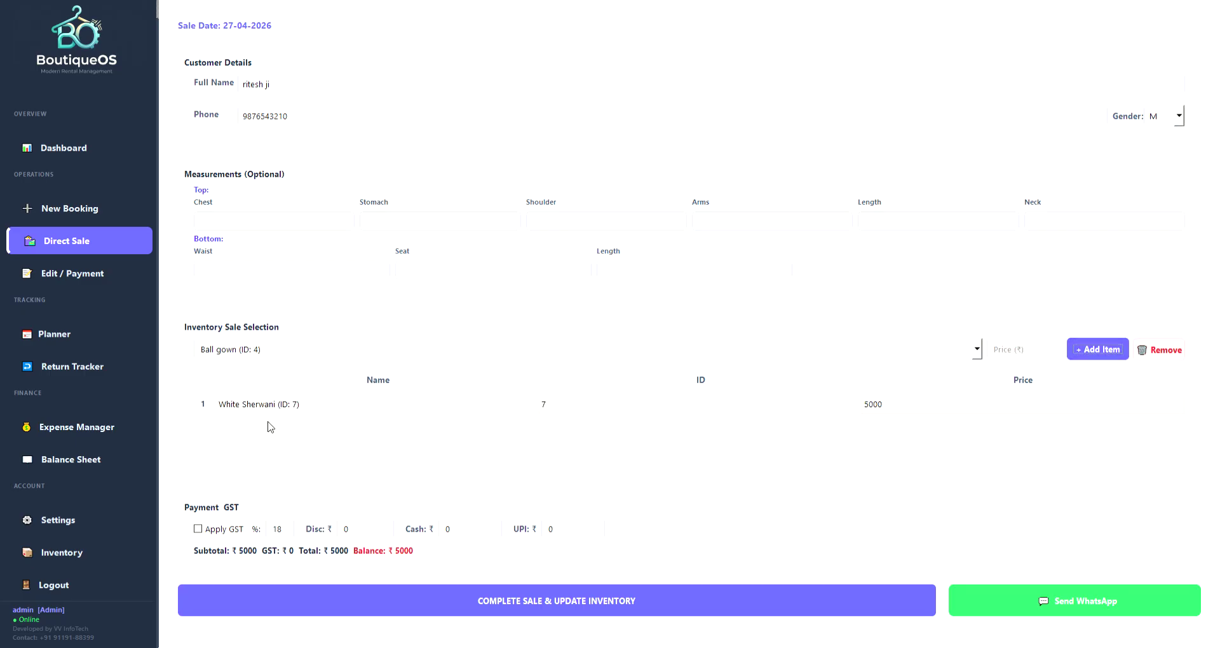
pyautogui.click(198, 529)
pyautogui.press('Tab')
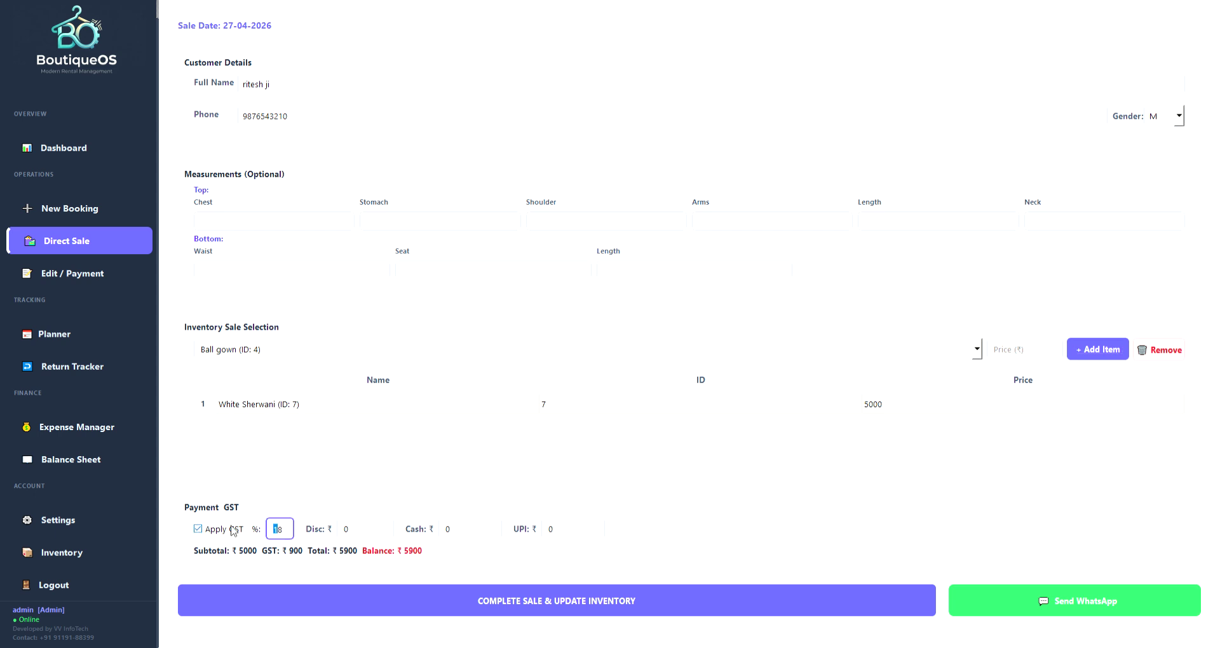
pyautogui.write('5')
pyautogui.press('Tab')
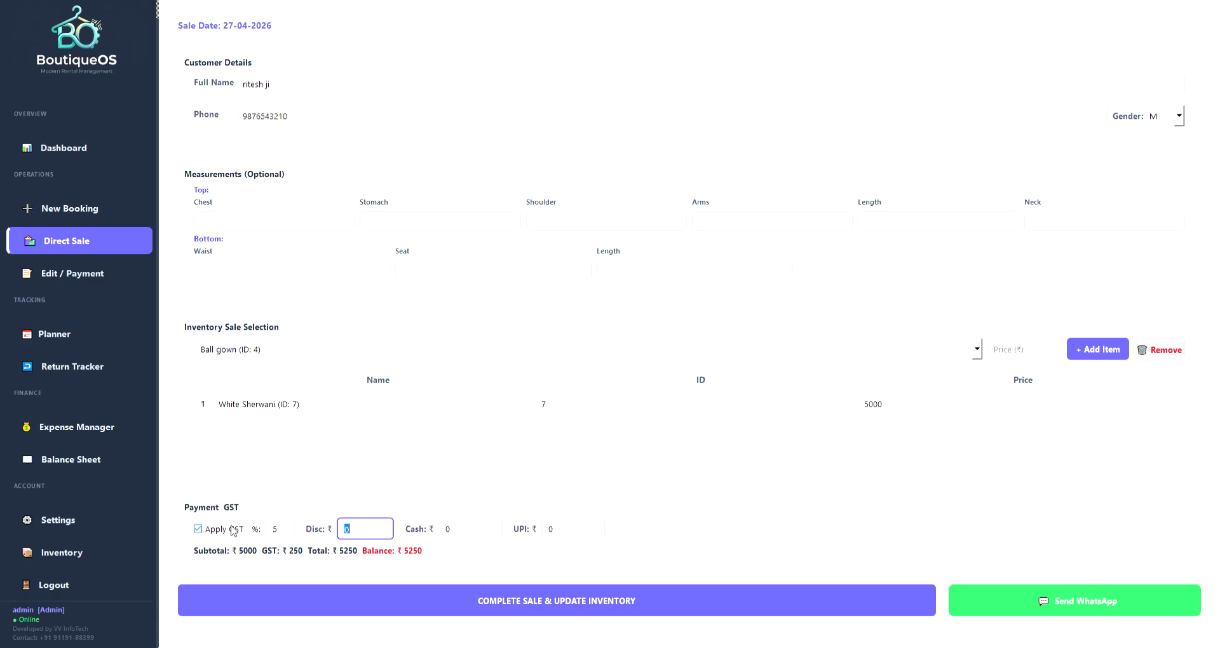
# Pay ₹5250 in cash and complete the sale, updating inventory.
pyautogui.press('Tab')
pyautogui.write('5250')
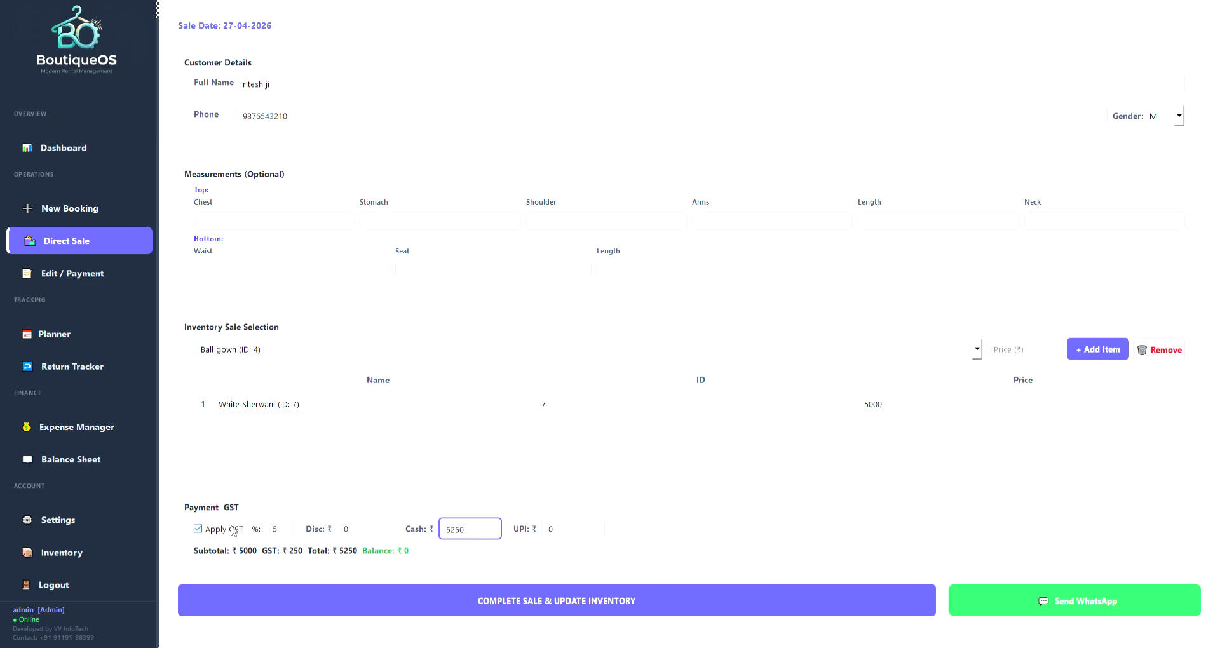
pyautogui.click(768, 600)
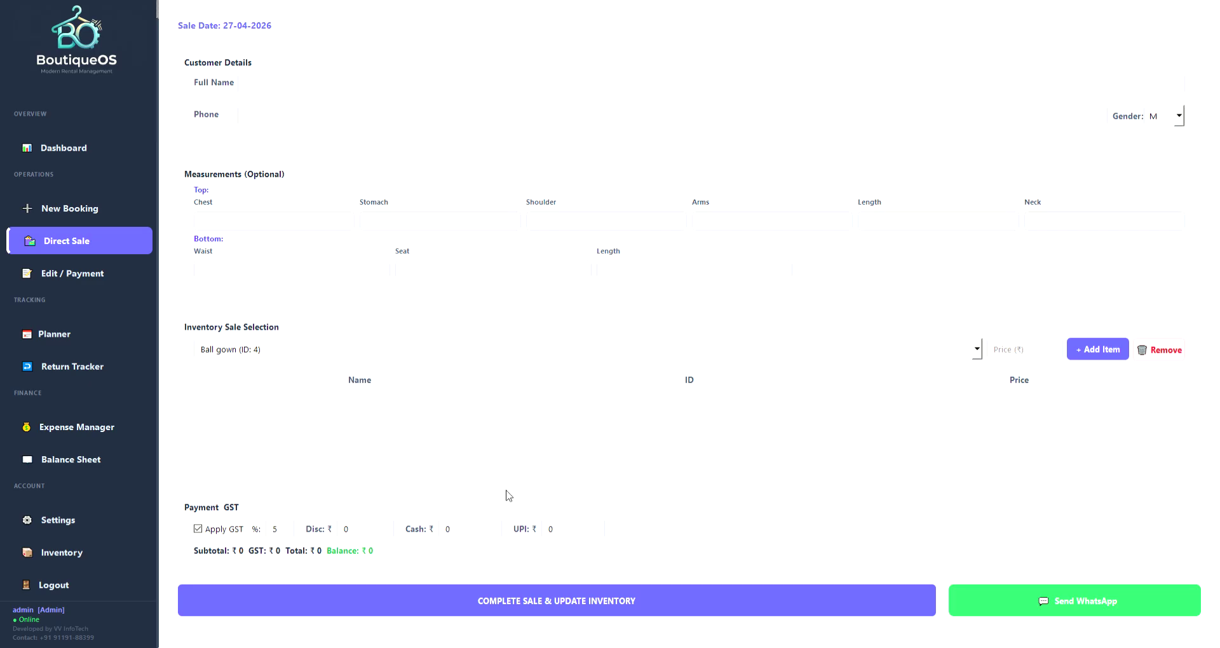
pyautogui.click(86, 213)
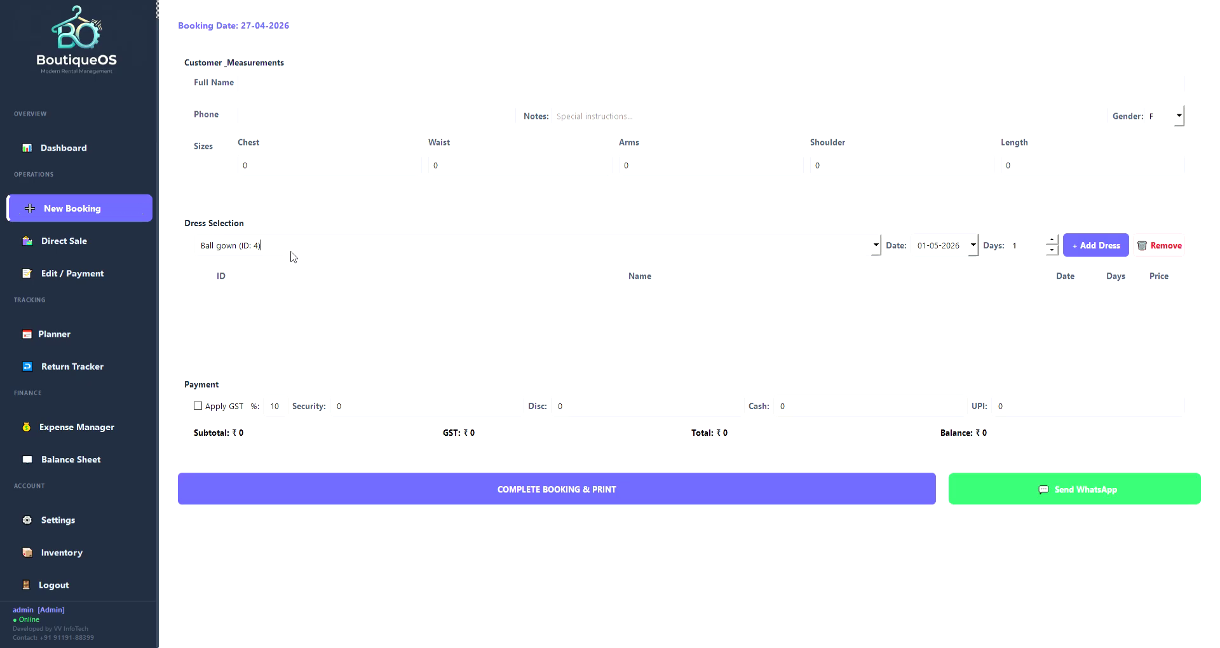
# Replace the booking's dress search with 'white'.
pyautogui.click(298, 252)
pyautogui.press('BackSpace')
pyautogui.write('white')
# Search the inventory for 'wh' to see White Sherwani marked Sold.
pyautogui.click(94, 552)
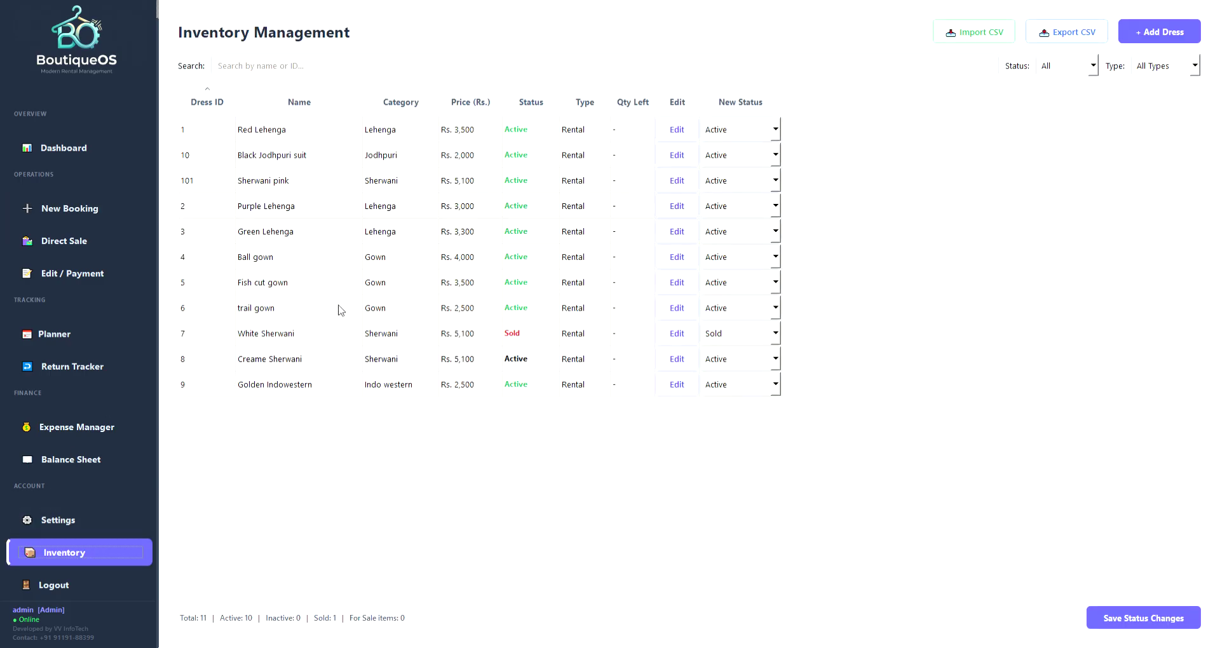
pyautogui.click(294, 63)
pyautogui.write('w')
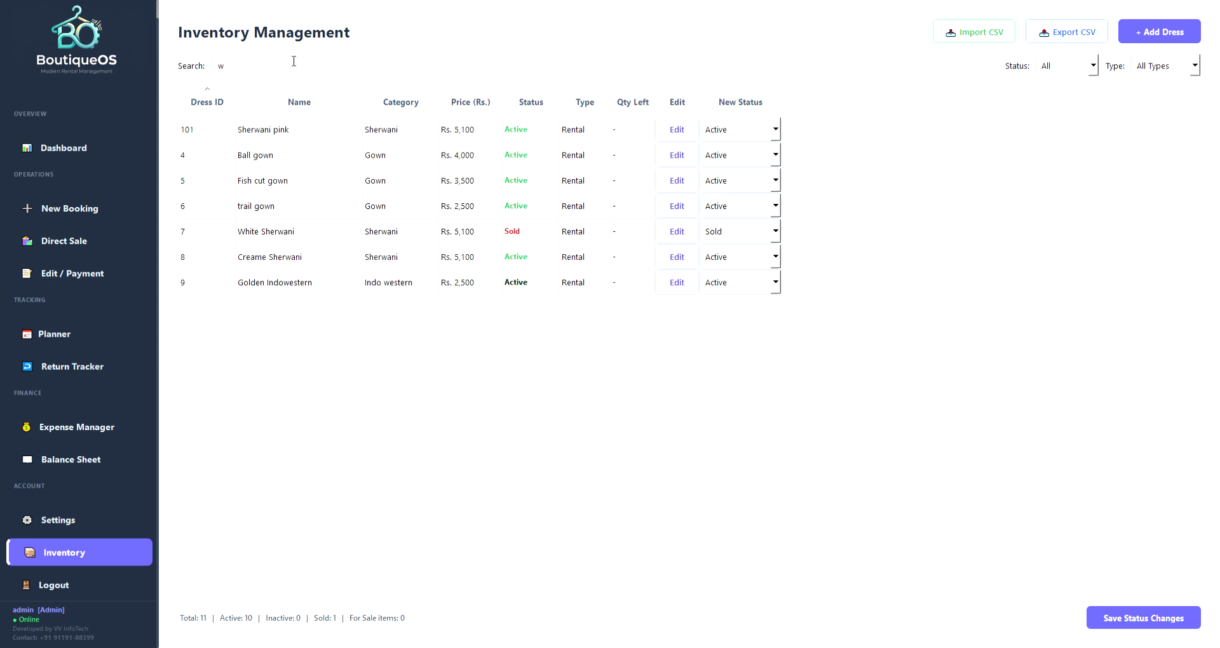
pyautogui.click(294, 64)
pyautogui.write('h')
pyautogui.click(306, 68)
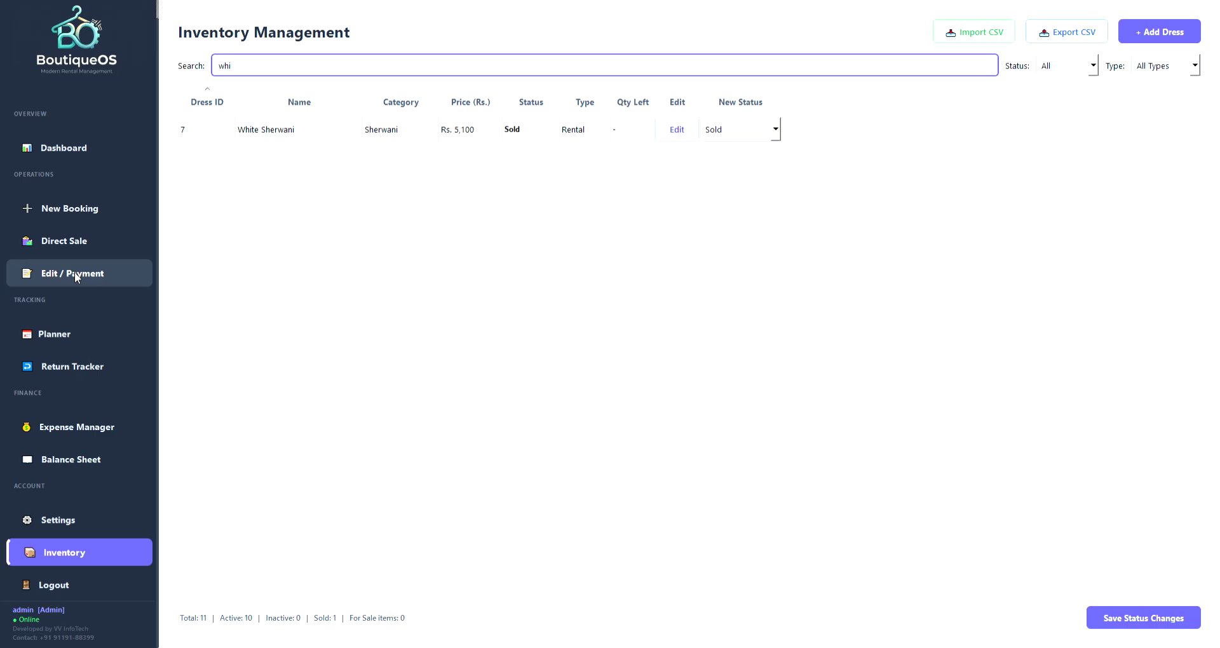
pyautogui.click(107, 333)
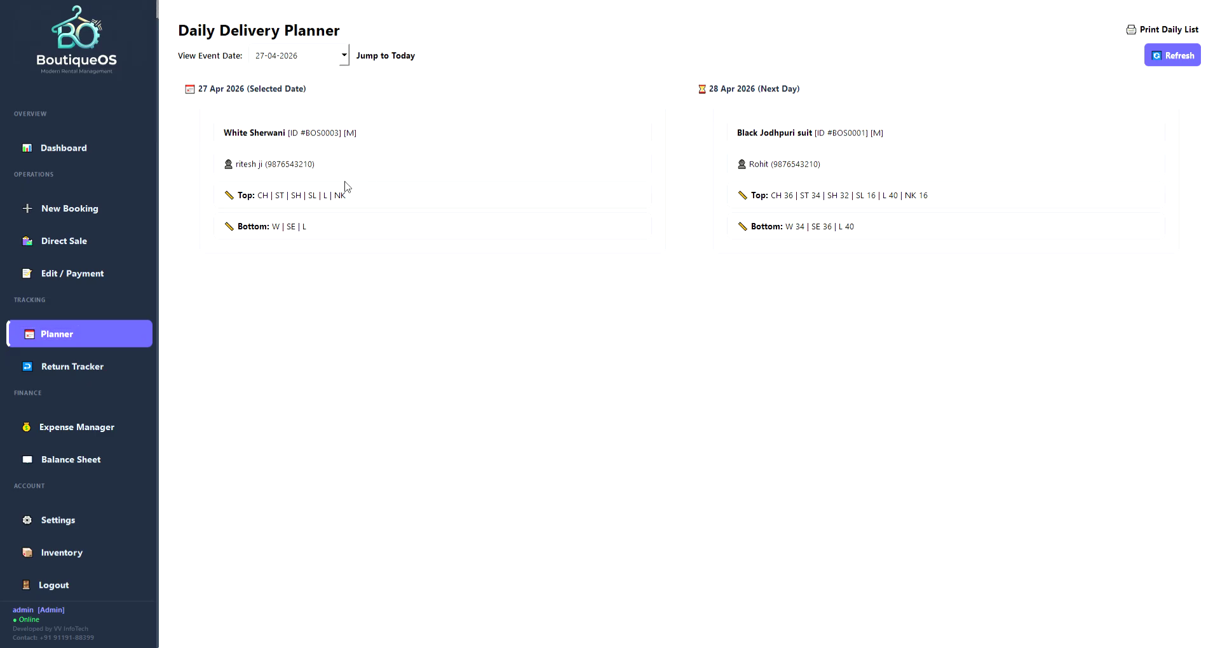
# Show the deliveries for 01-05-2026 and print the daily delivery list.
pyautogui.click(361, 203)
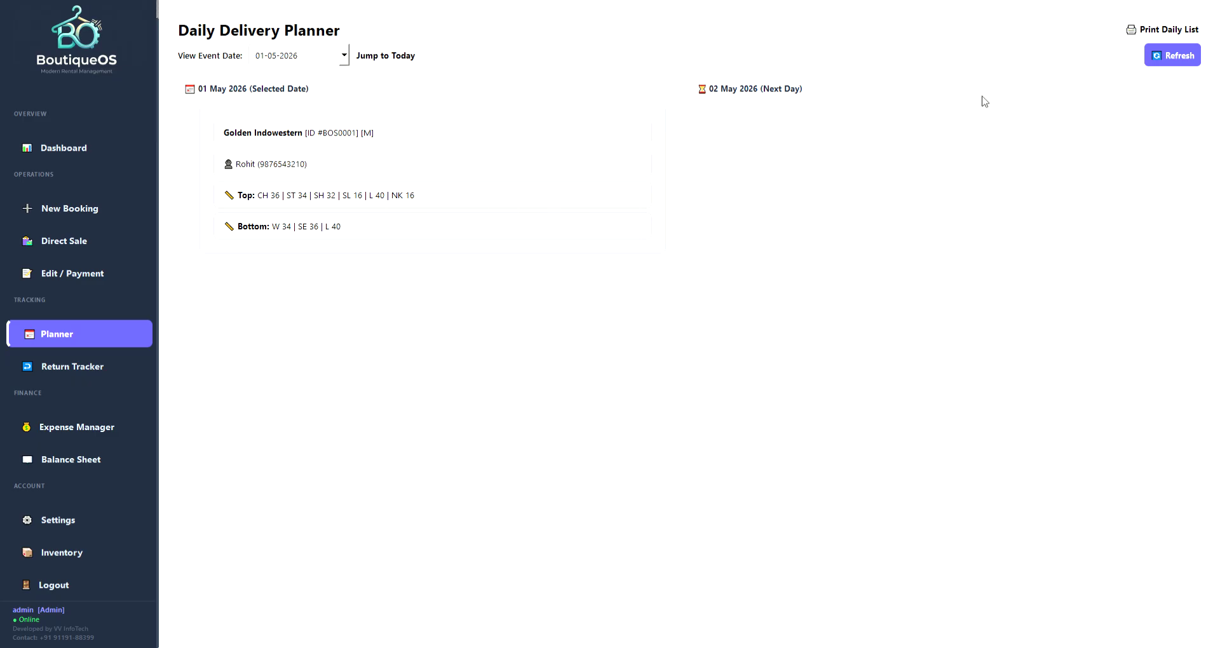
pyautogui.click(1142, 33)
pyautogui.click(1134, 33)
pyautogui.click(105, 365)
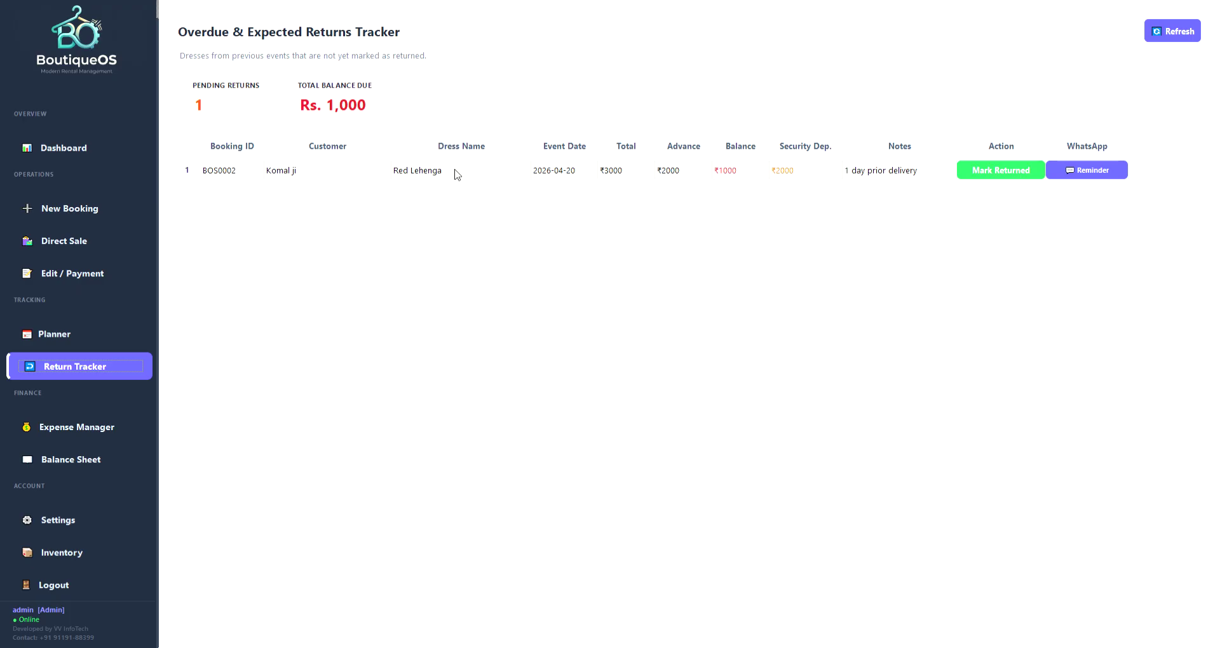
# Check the Red Lehenga (BOS0002) pending return's customer and event date, then mark it returned.
pyautogui.click(297, 175)
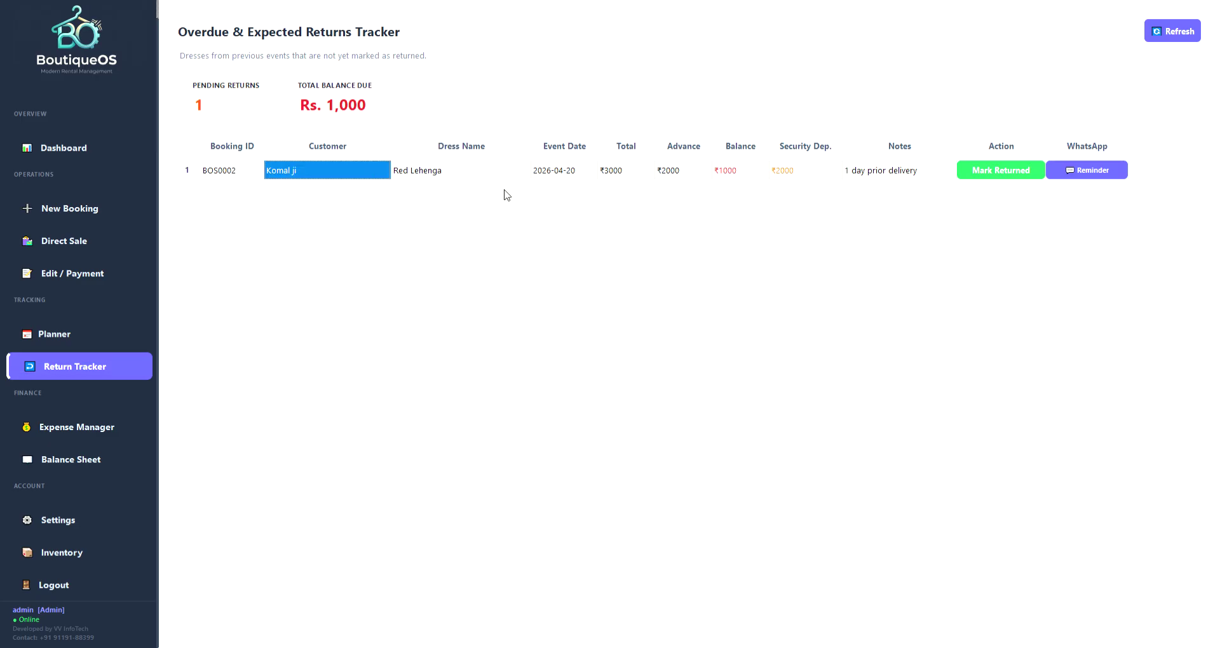
pyautogui.click(573, 174)
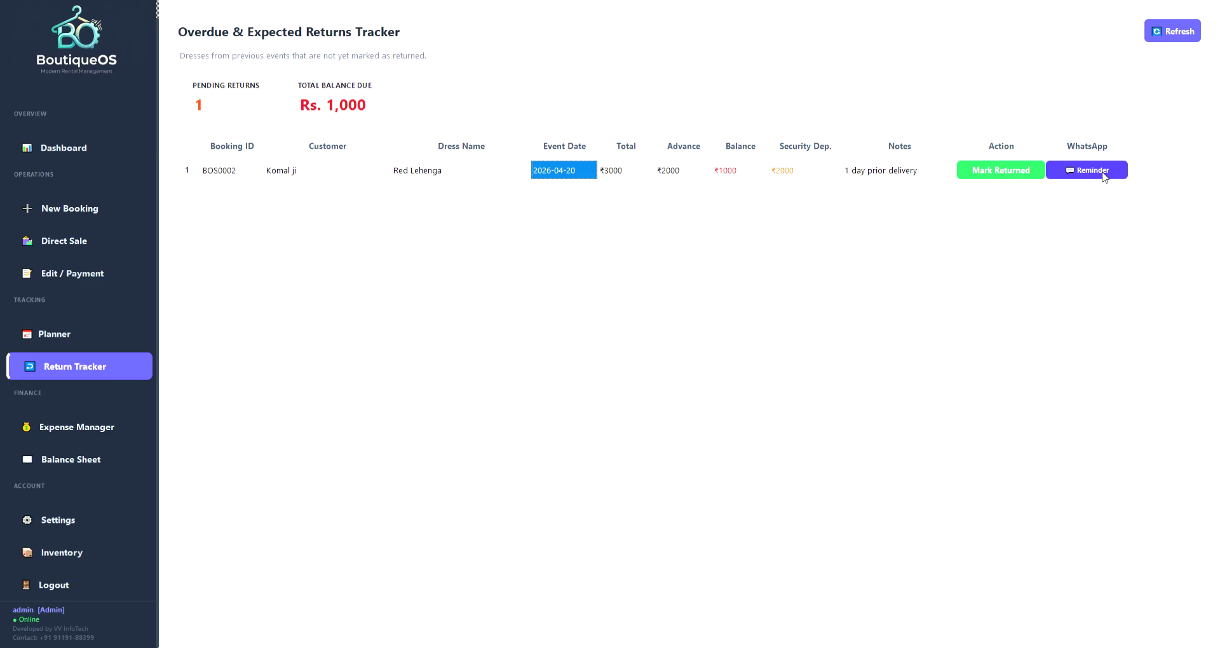
pyautogui.click(984, 177)
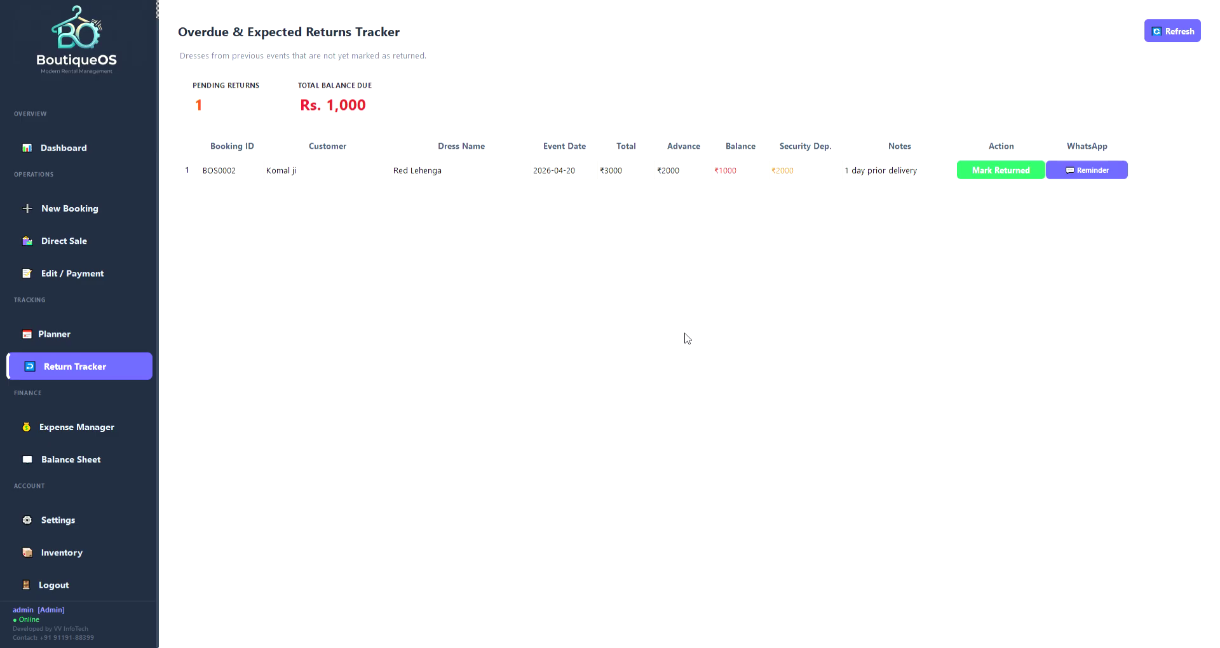
# On the Rental Dashboard, verify the Red Lehenga BOS0002 booking's status reads RETURNED.
pyautogui.click(83, 150)
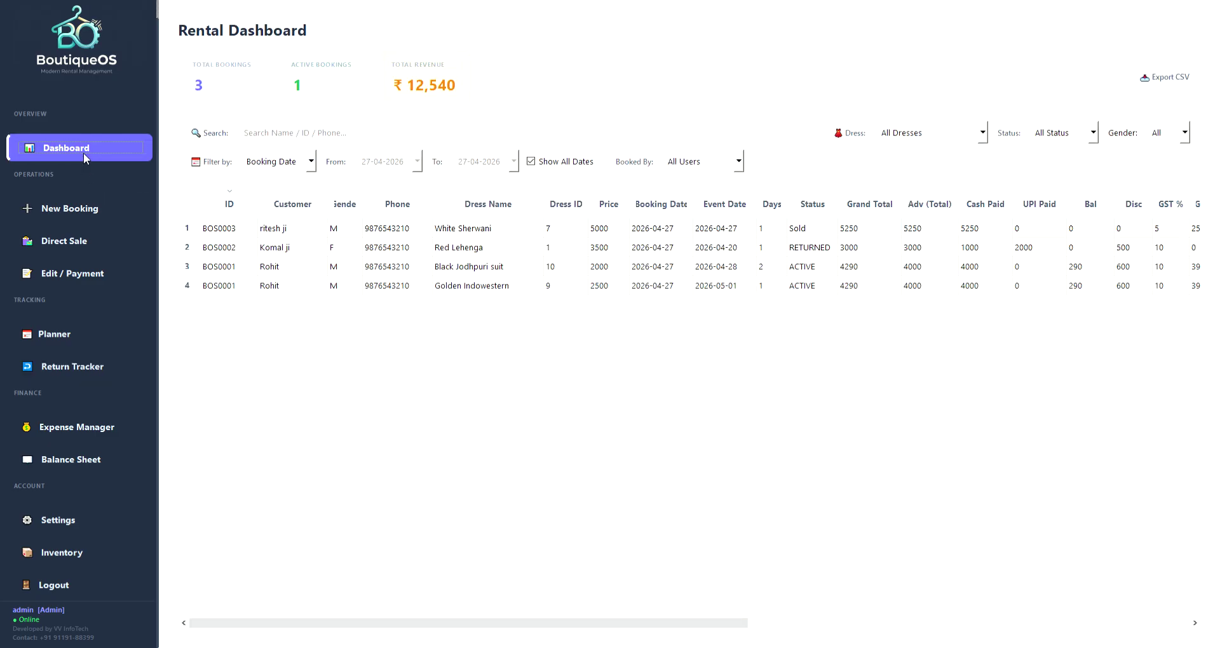
pyautogui.click(277, 254)
pyautogui.press('Left')
pyautogui.press('Right')
pyautogui.press('Right')
pyautogui.press('Right')
pyautogui.press('Right')
pyautogui.press('Right')
pyautogui.press('Right')
pyautogui.press('Right')
pyautogui.press('Right')
pyautogui.press('Right')
pyautogui.press('Right')
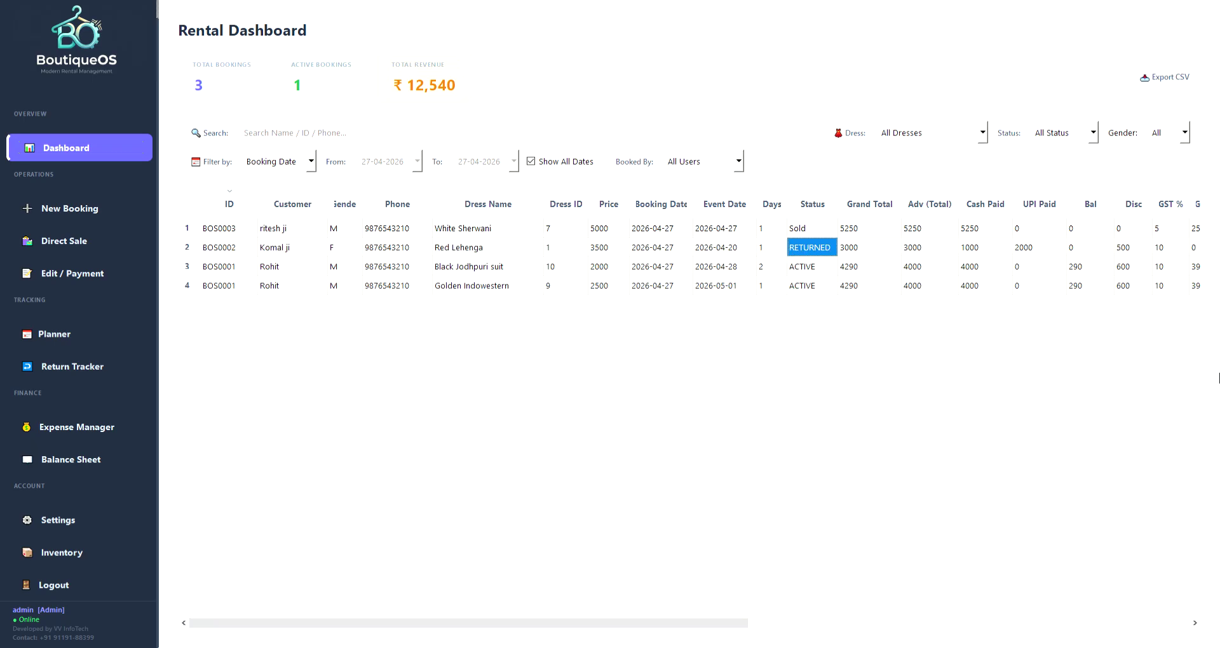
pyautogui.hotkey('shift', 'Left')
pyautogui.hotkey('shift', 'Left')
pyautogui.hotkey('shift', 'Left')
pyautogui.hotkey('shift', 'Left')
pyautogui.hotkey('shift', 'Left')
pyautogui.hotkey('shift', 'Left')
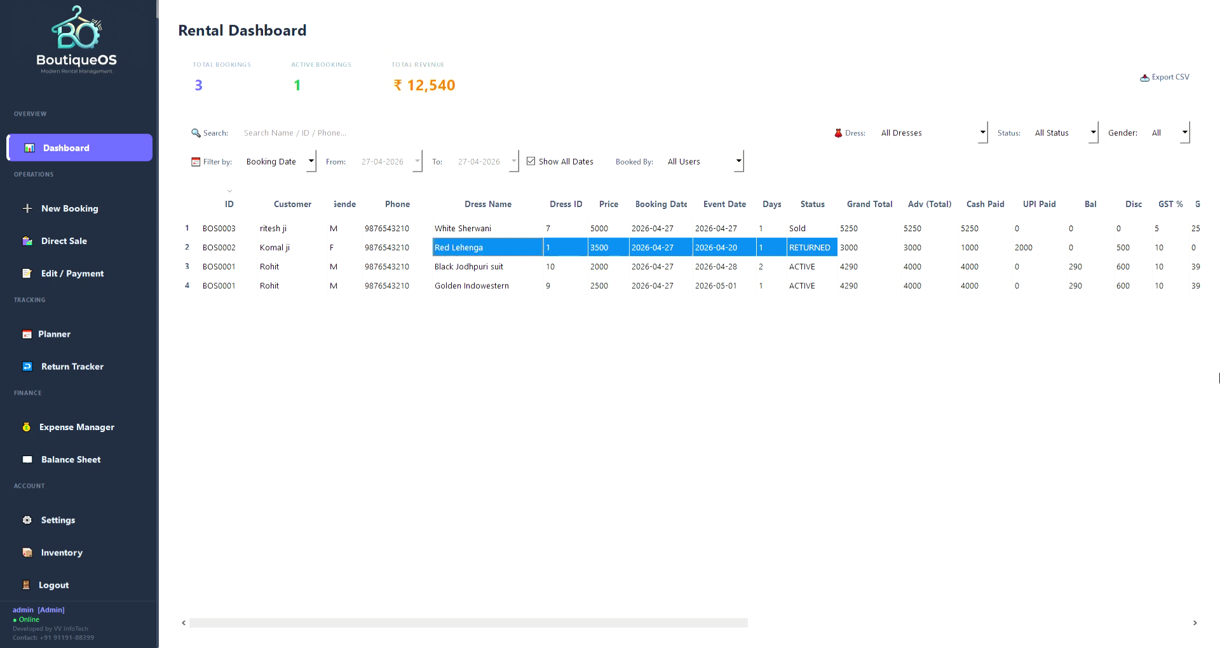
pyautogui.press('Right')
pyautogui.press('Right')
pyautogui.press('Right')
pyautogui.press('Right')
pyautogui.press('Right')
pyautogui.press('Right')
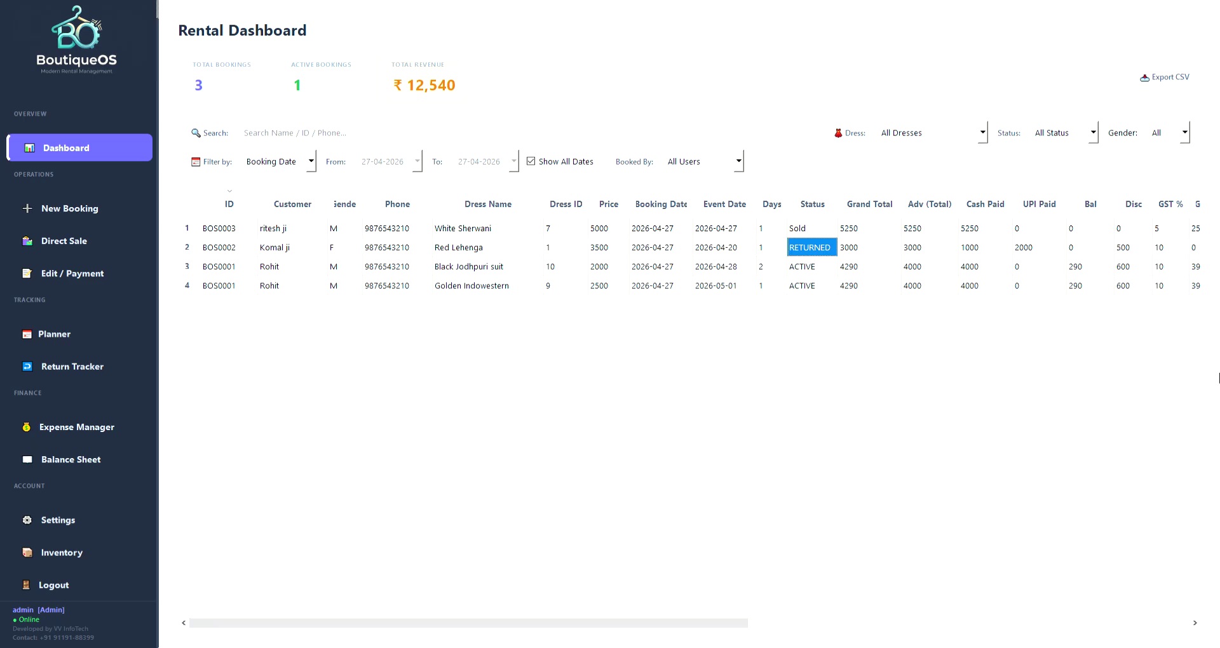
# Confirm the Returns Tracker has no pending returns, then begin a new expense name.
pyautogui.click(66, 337)
pyautogui.click(71, 366)
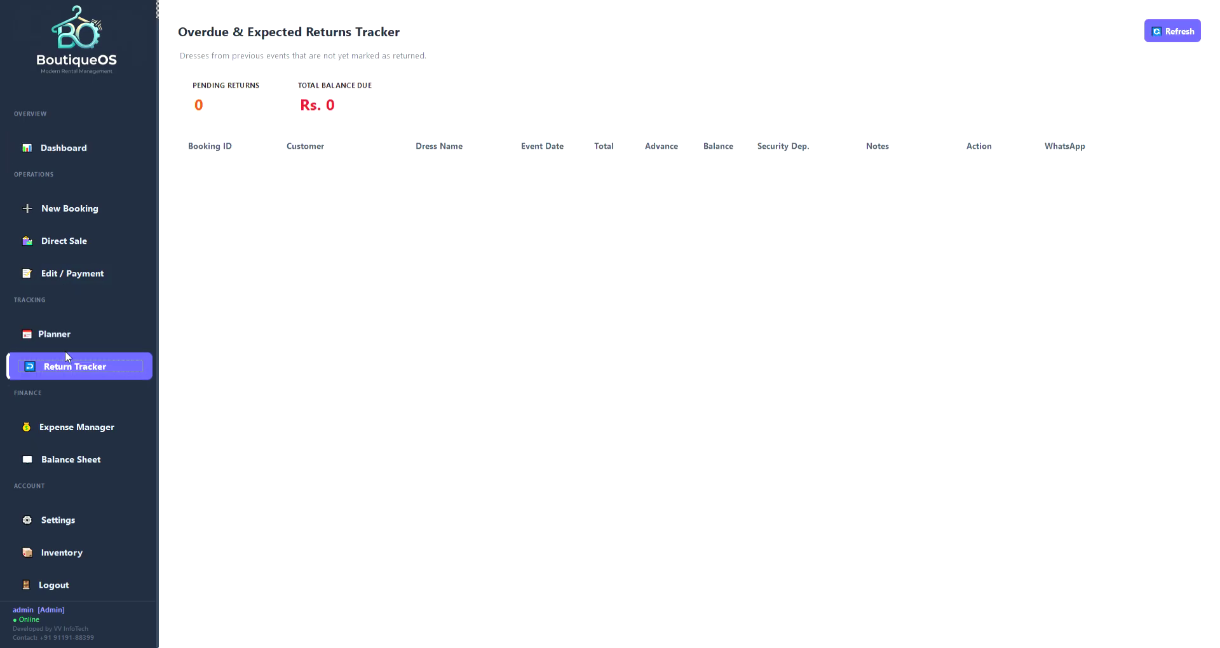
pyautogui.click(74, 434)
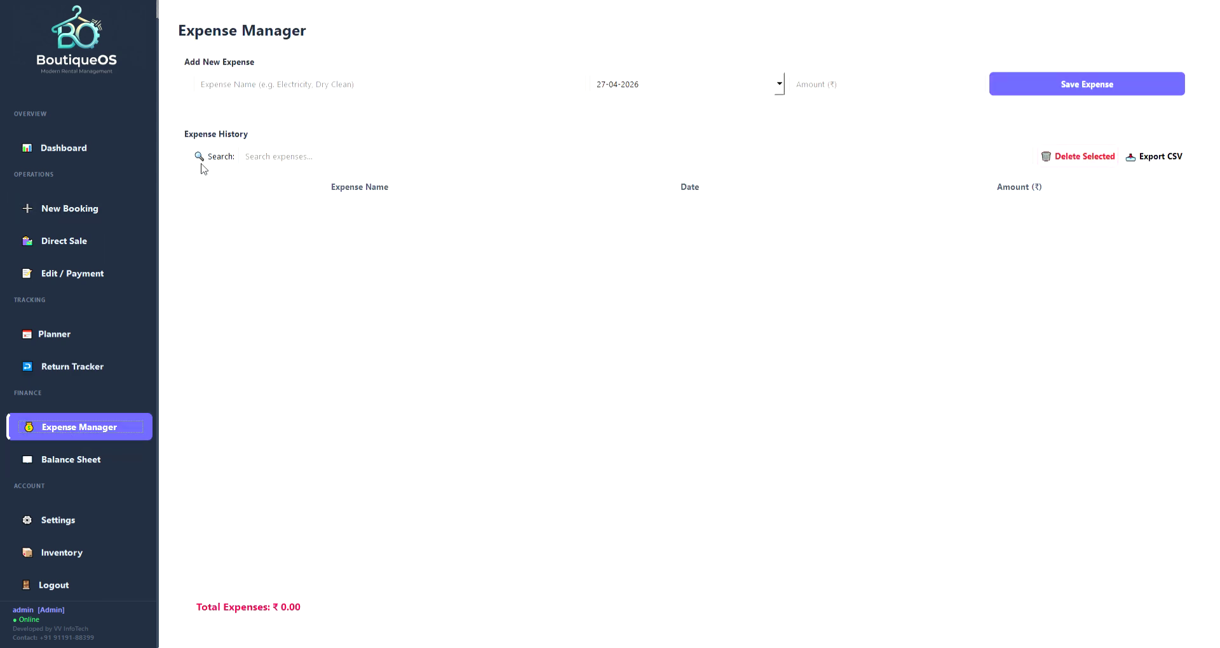
pyautogui.click(249, 91)
# Save a salary expense of ₹10,000 dated 01-04-2026.
pyautogui.write('salary')
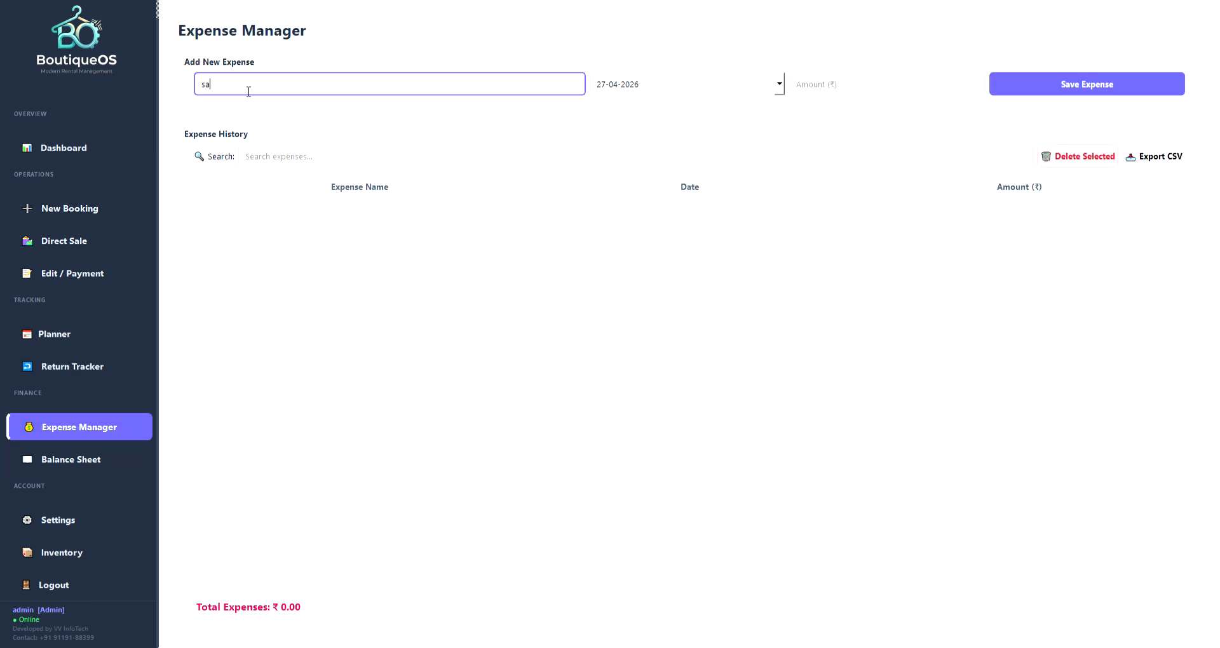
pyautogui.press('Tab')
pyautogui.press('Tab')
pyautogui.press('Tab')
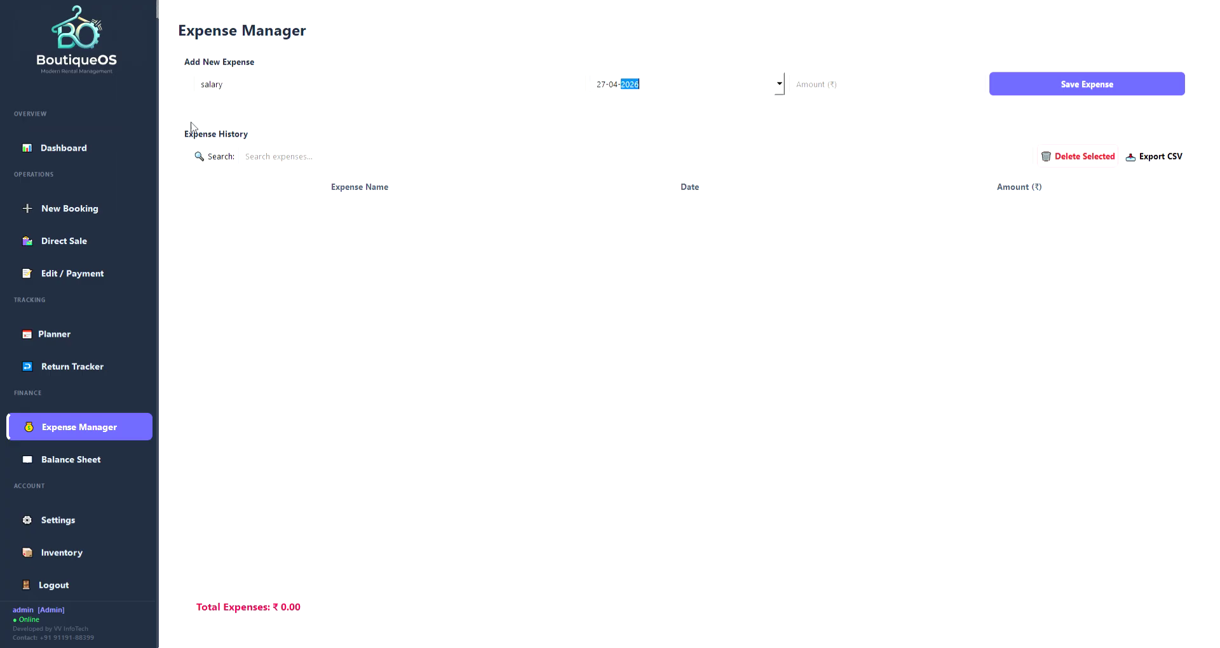
pyautogui.click(782, 84)
pyautogui.click(644, 133)
pyautogui.click(880, 87)
pyautogui.write('1000')
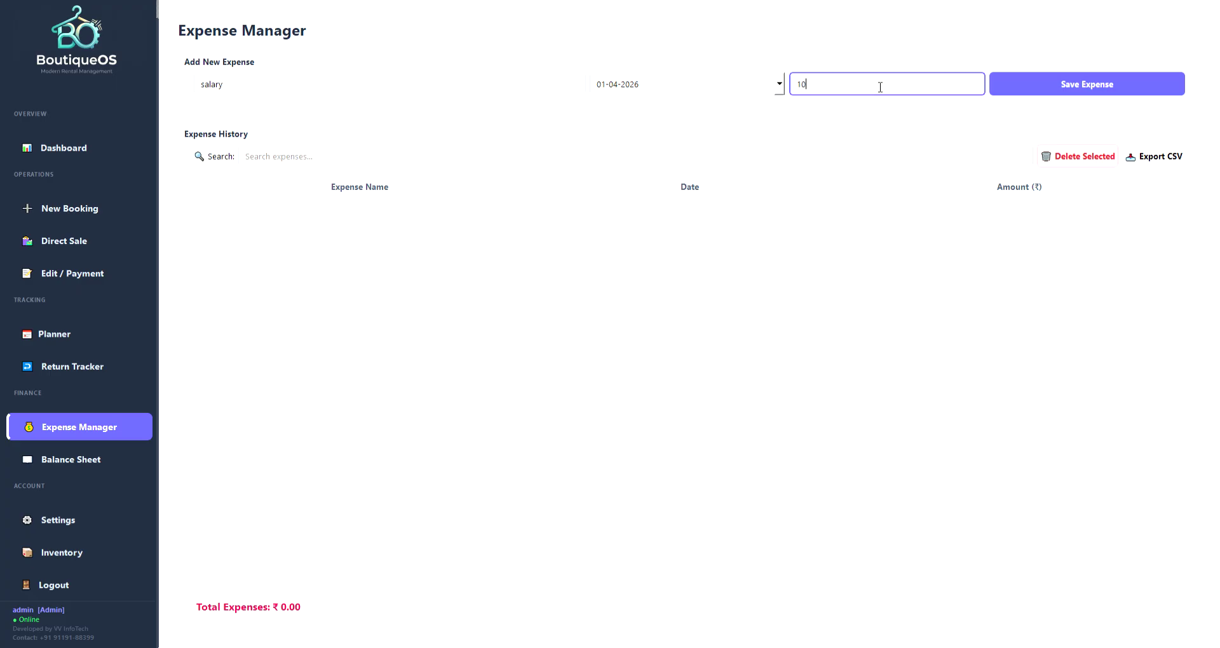
pyautogui.click(1085, 81)
# Save a dry clean expense of ₹2,000 dated 23-04-2026.
pyautogui.click(336, 95)
pyautogui.write('dry clearn')
pyautogui.press('Tab')
pyautogui.press('Tab')
pyautogui.press('Tab')
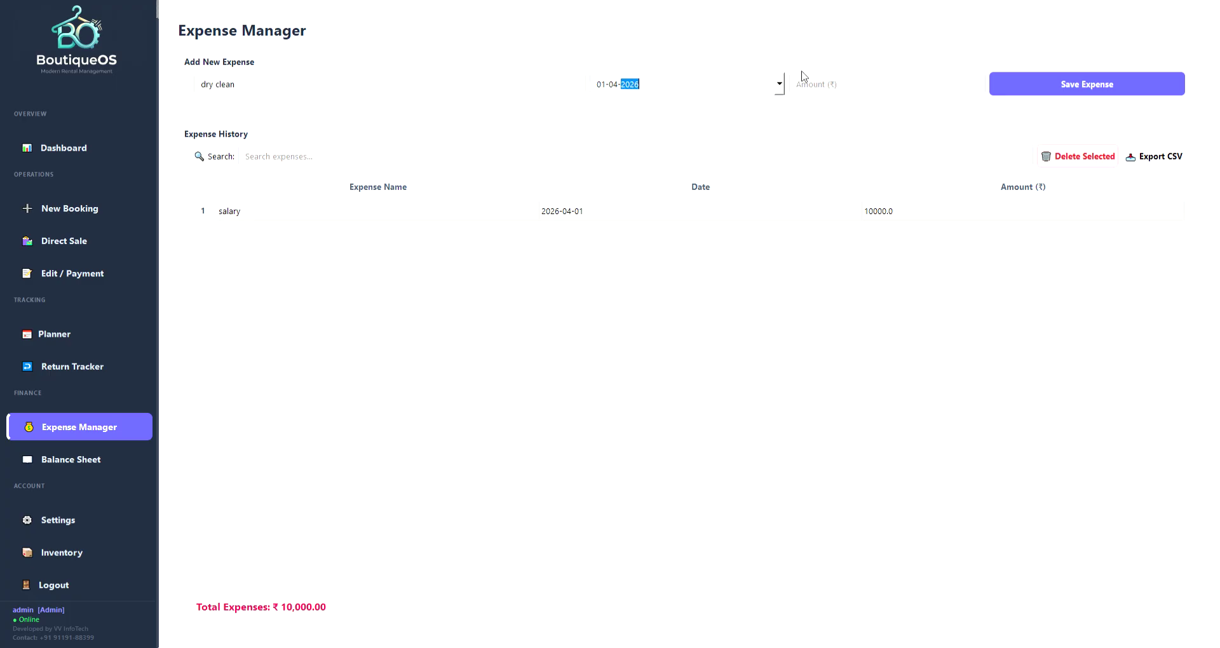
pyautogui.click(823, 96)
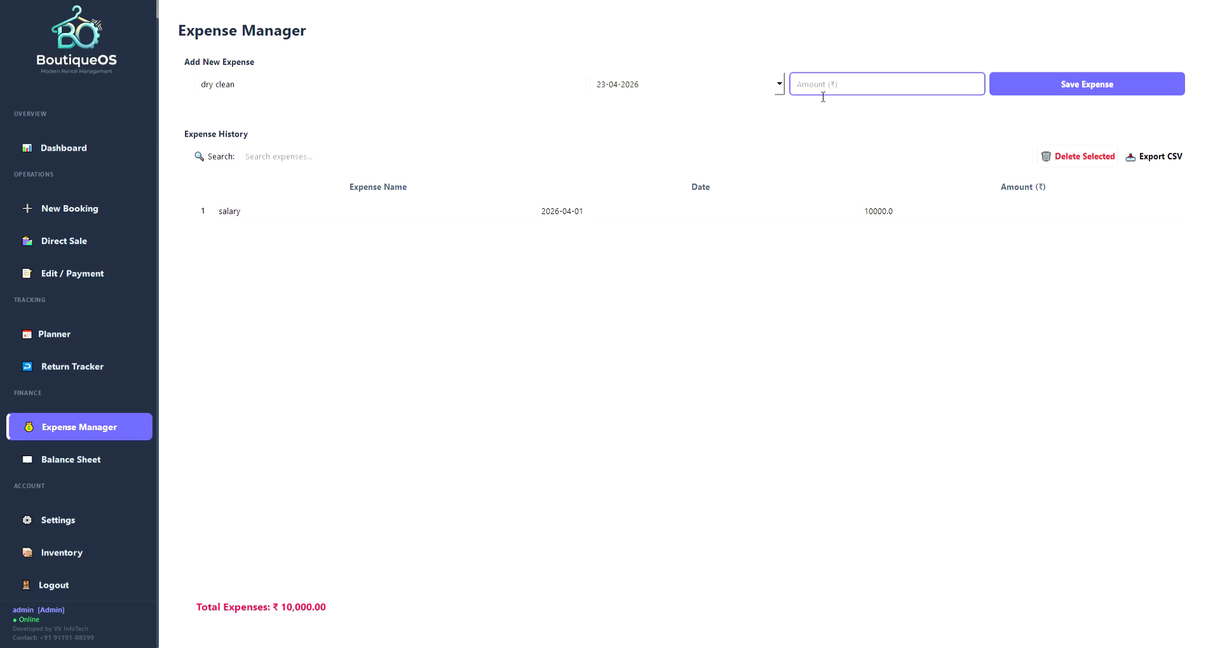
pyautogui.write('2000')
pyautogui.click(1016, 78)
# Save a stitching expense of ₹300 dated 23-04-2026 and review the Expense History entries.
pyautogui.click(297, 92)
pyautogui.write('sti')
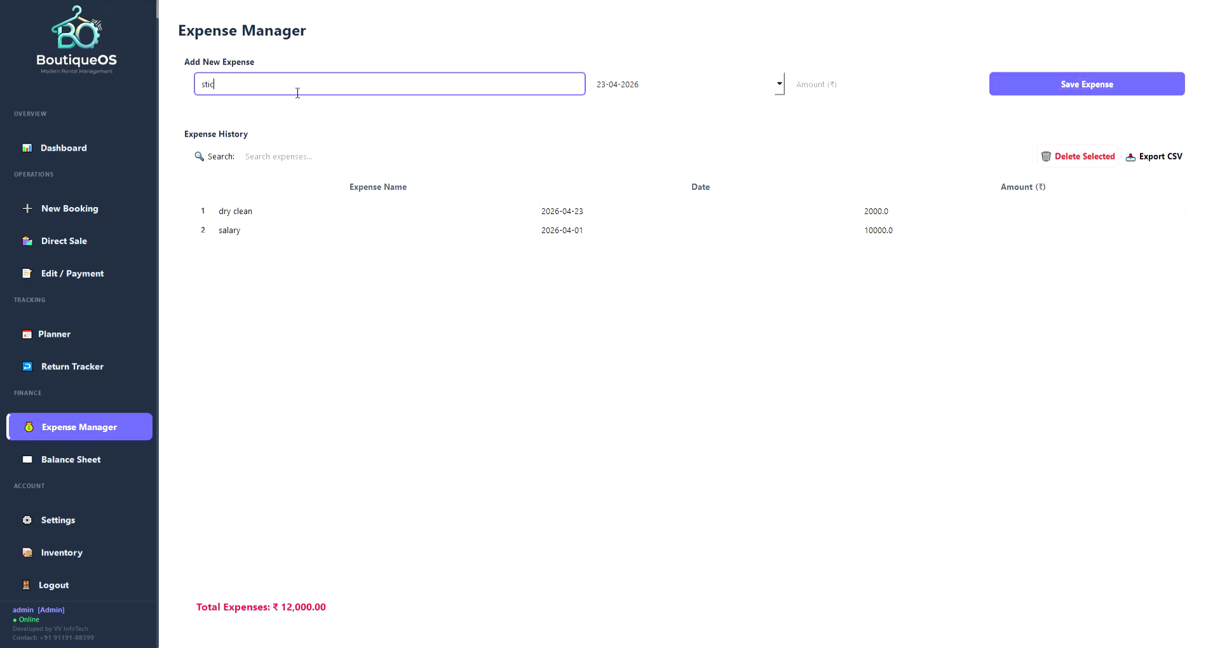
pyautogui.write('tching')
pyautogui.press('Tab')
pyautogui.press('Tab')
pyautogui.press('Tab')
pyautogui.press('Tab')
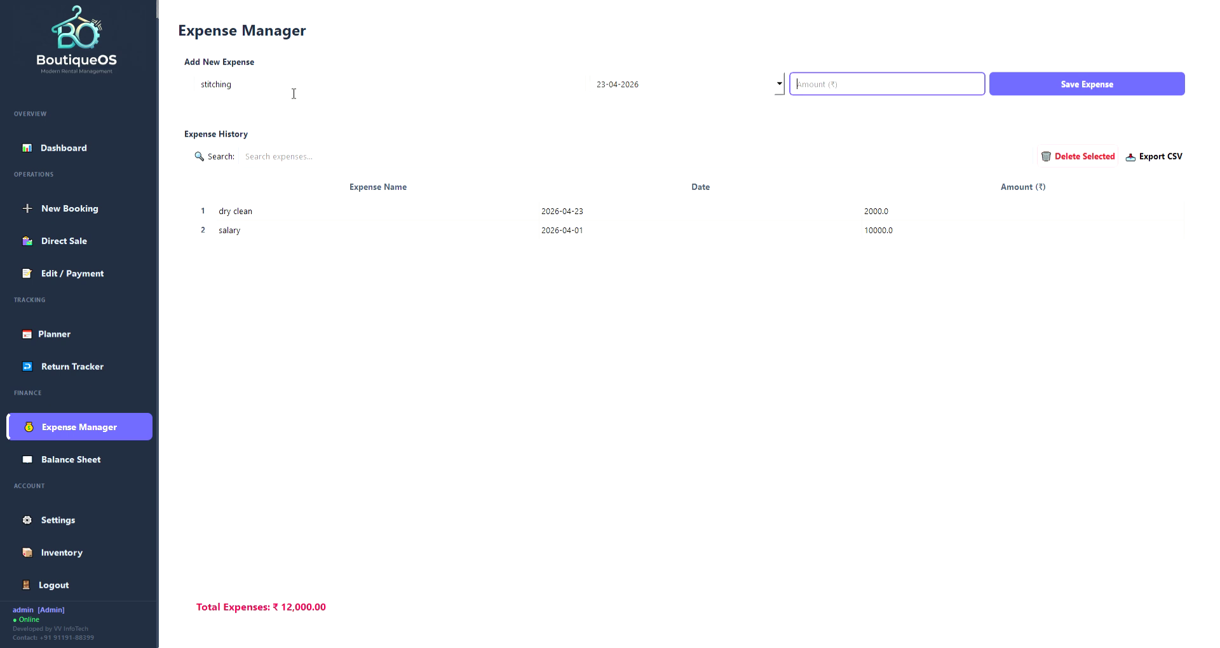
pyautogui.click(832, 81)
pyautogui.write('300')
pyautogui.click(1076, 81)
pyautogui.click(889, 232)
pyautogui.click(888, 214)
pyautogui.click(888, 249)
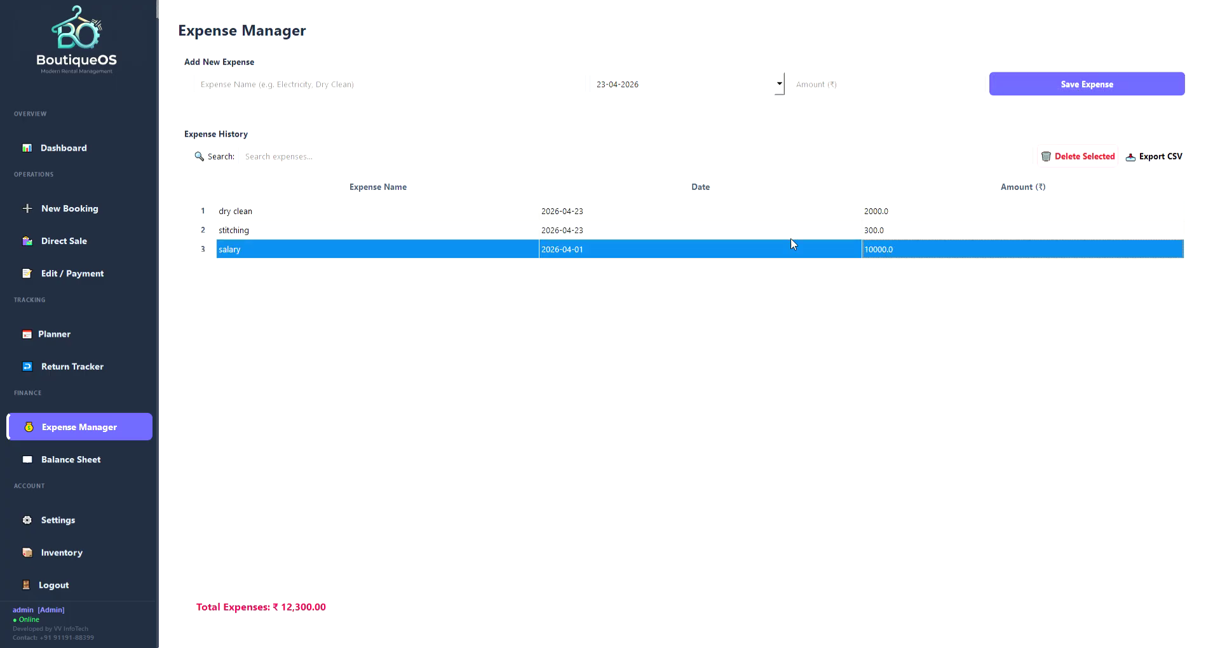
pyautogui.click(1070, 160)
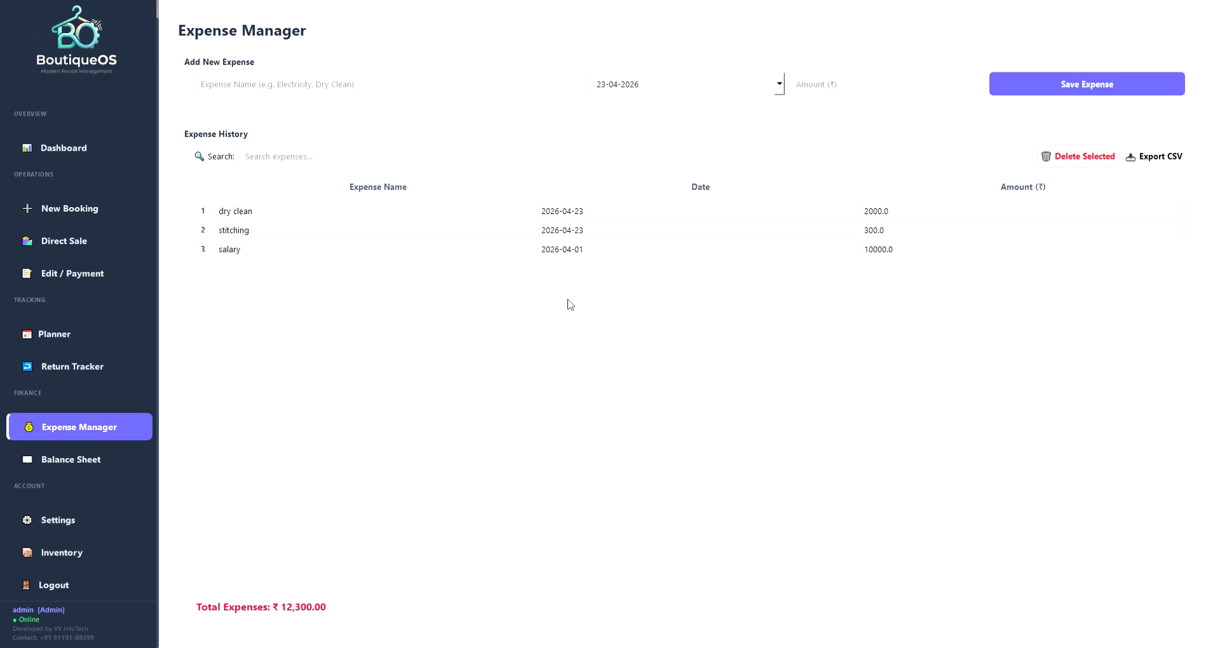
pyautogui.click(671, 331)
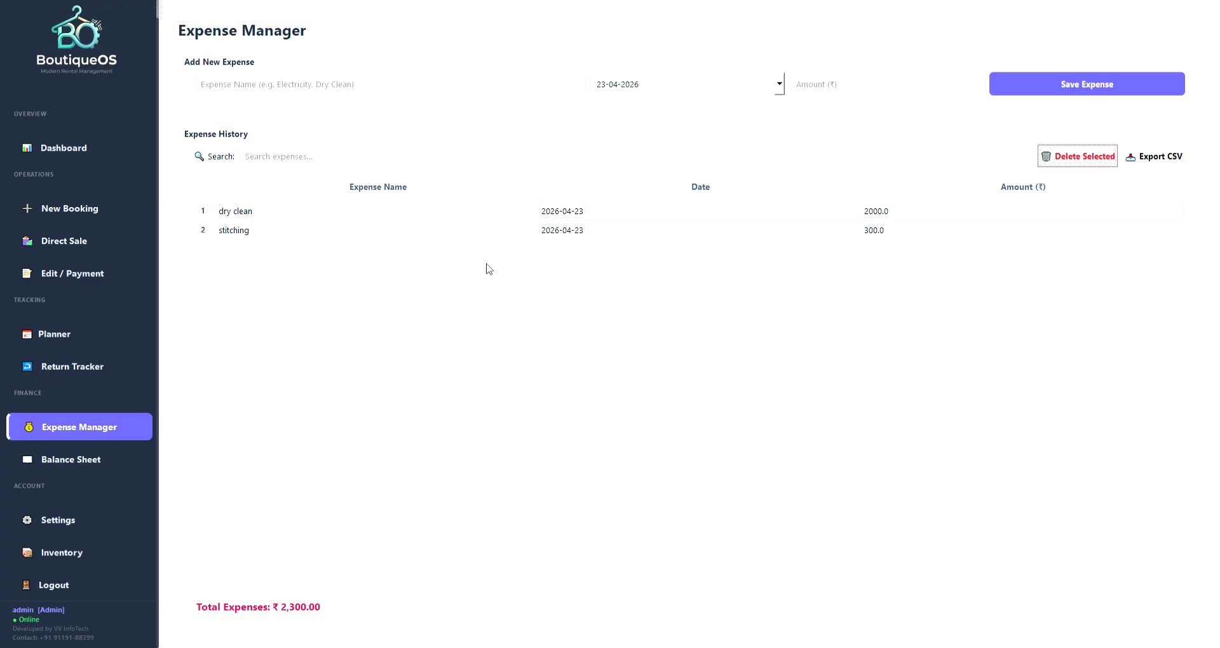
pyautogui.moveTo(294, 213); pyautogui.dragTo(295, 233)
pyautogui.click(296, 155)
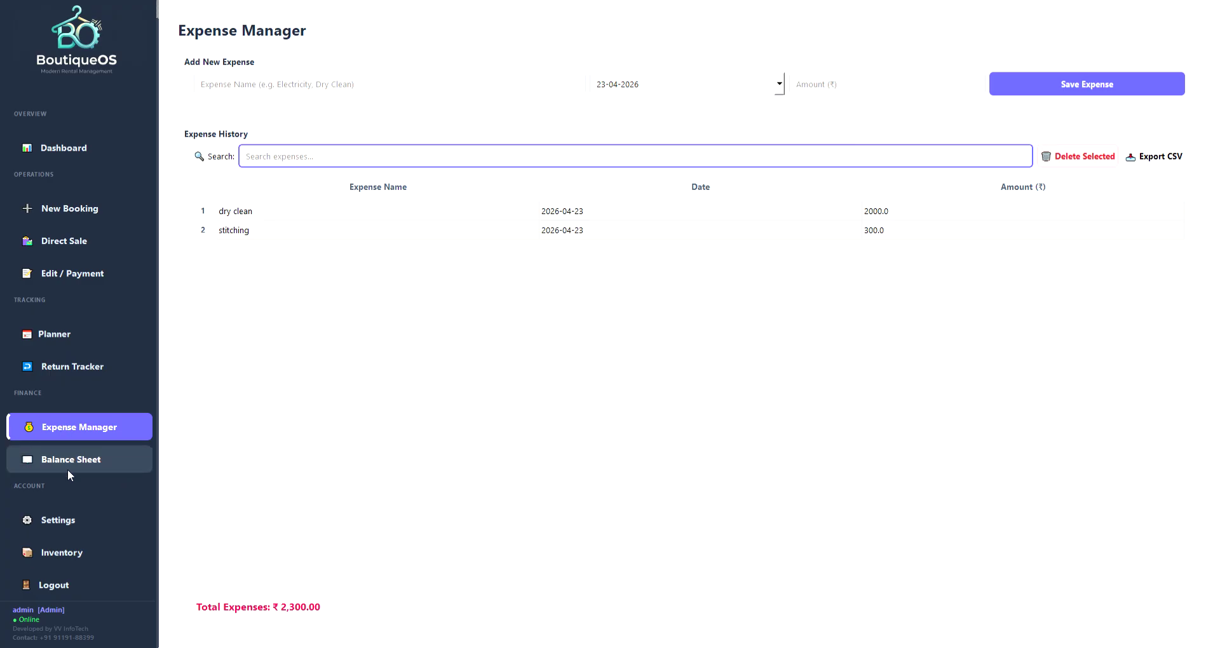
pyautogui.click(85, 462)
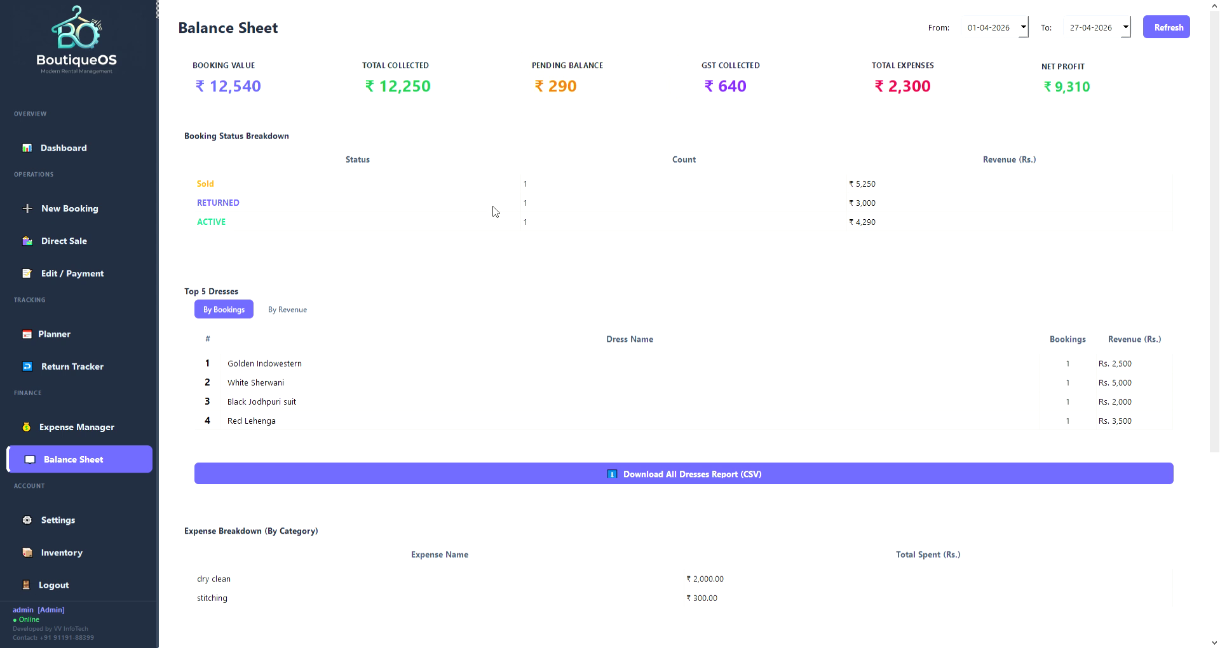
# On the Balance Sheet, review revenue for the Sold, RETURNED and ACTIVE booking statuses.
pyautogui.click(211, 189)
pyautogui.click(233, 208)
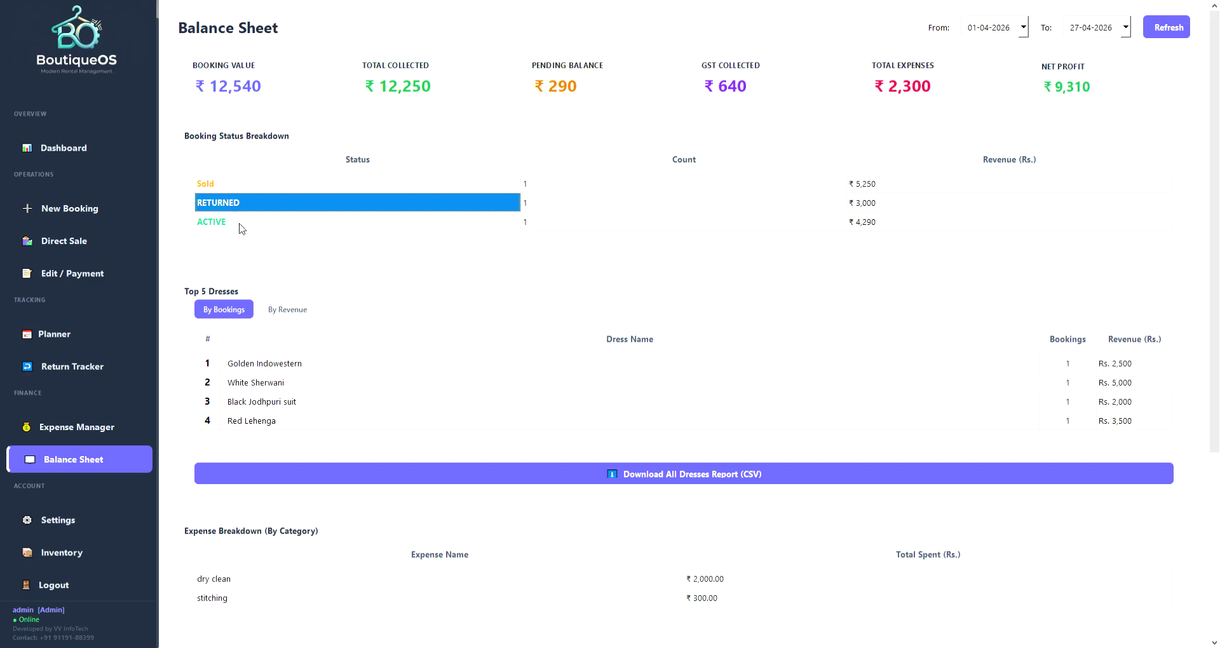
pyautogui.click(242, 228)
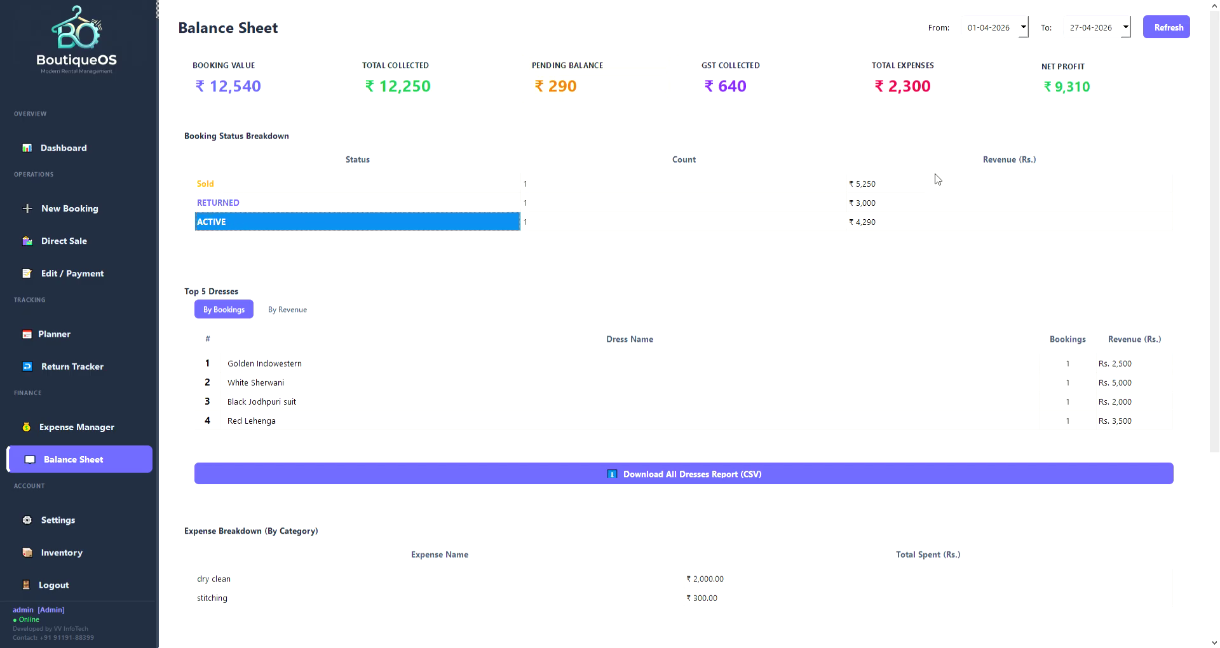
pyautogui.moveTo(880, 186); pyautogui.dragTo(883, 228)
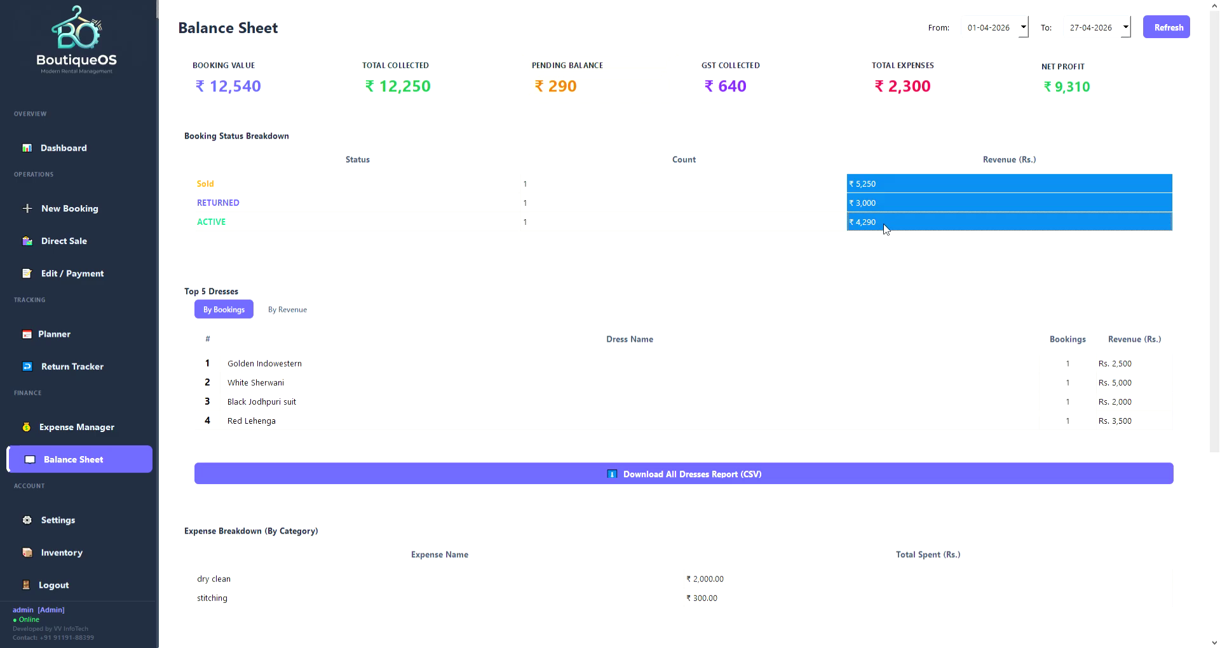
pyautogui.scroll(-3, 314, 294)
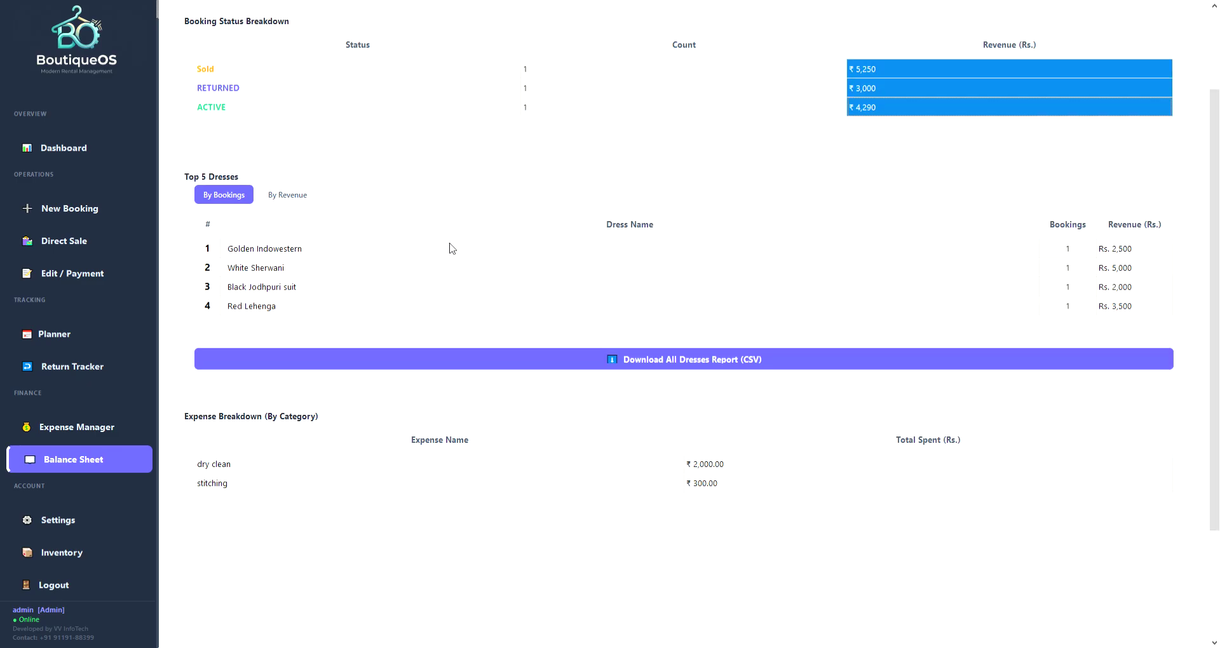
# Review booking counts for Golden Indowestern, White Sherwani, Black Jodhpuri and Red Lehenga.
pyautogui.click(299, 249)
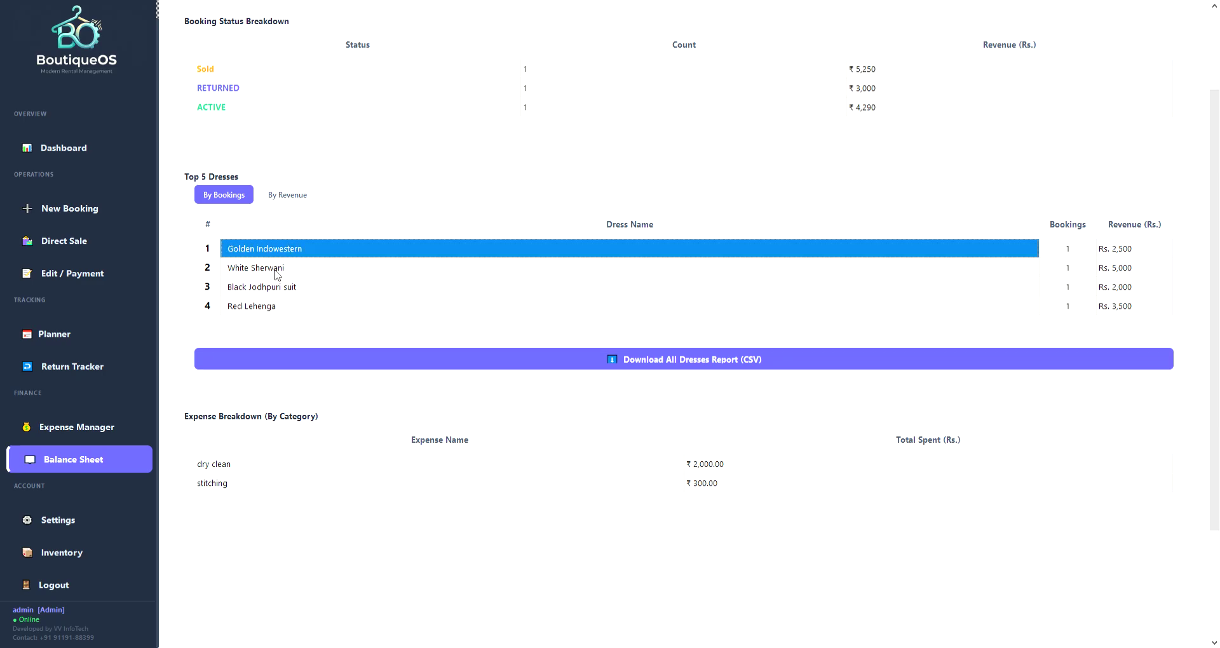
pyautogui.click(280, 272)
pyautogui.click(280, 287)
pyautogui.click(264, 306)
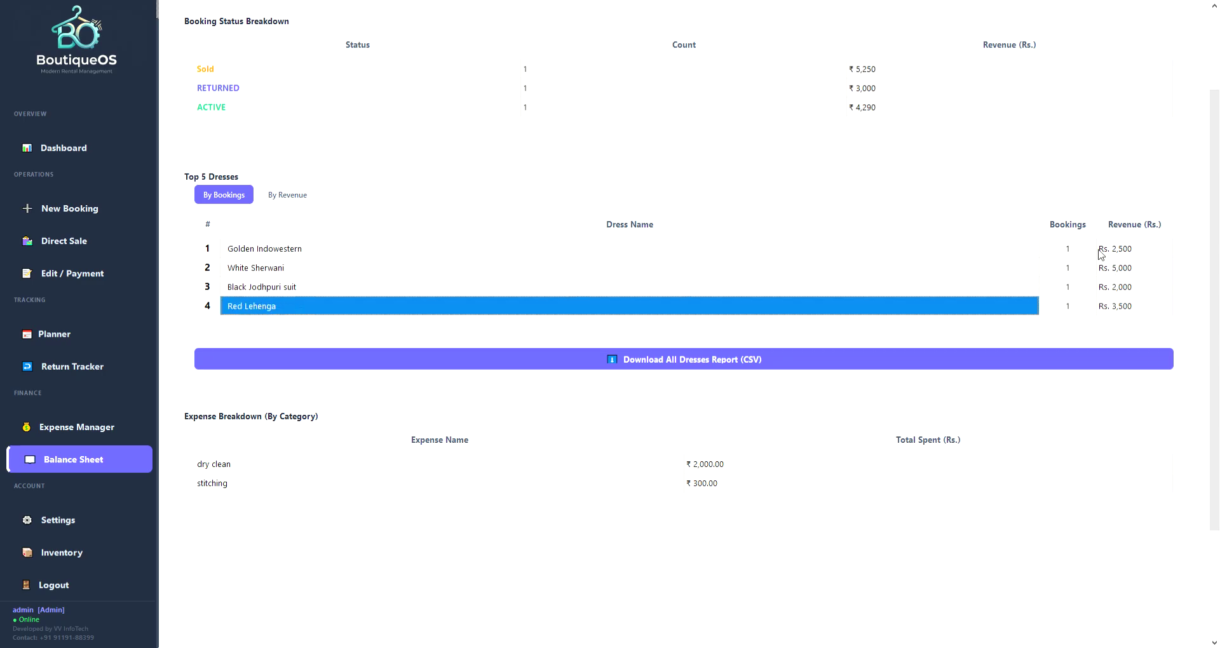
pyautogui.click(1063, 249)
pyautogui.moveTo(1062, 249); pyautogui.dragTo(1089, 317)
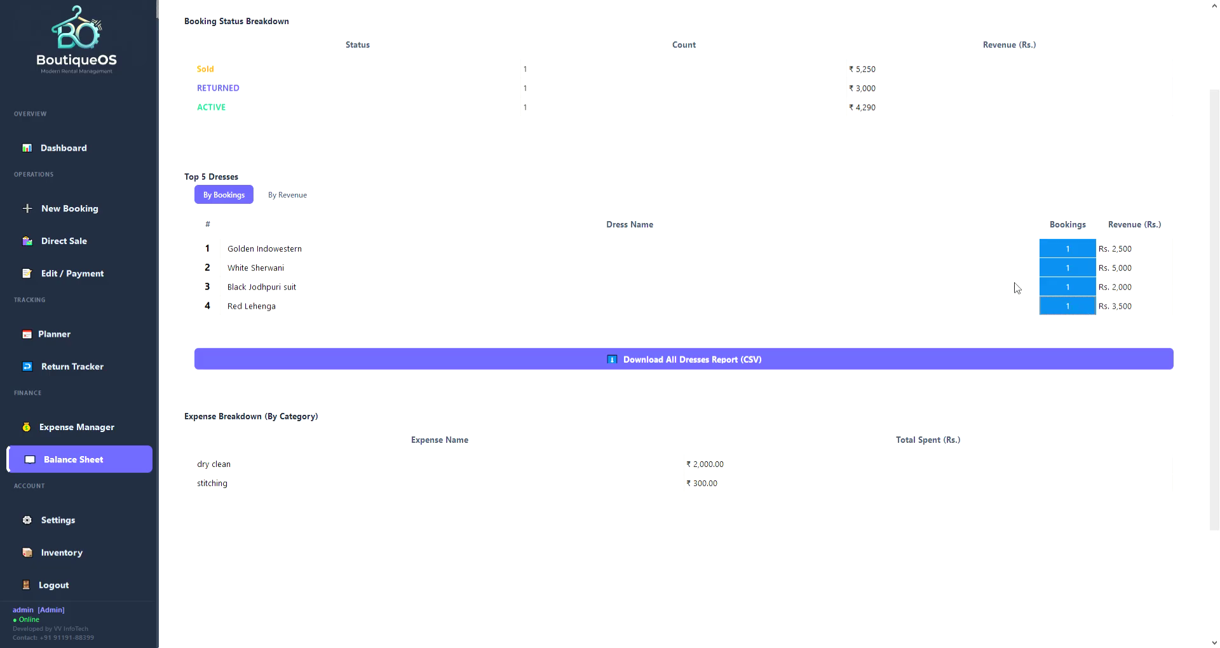
# Switch the top dresses ranking to By Revenue.
pyautogui.click(303, 254)
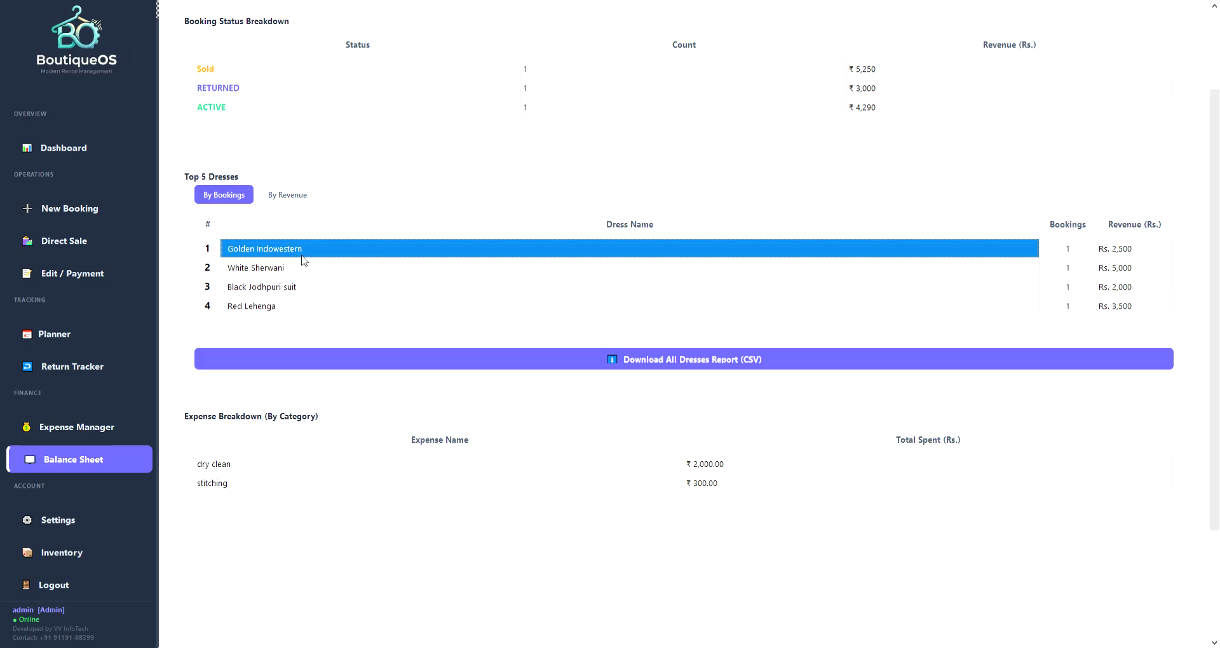
pyautogui.click(292, 271)
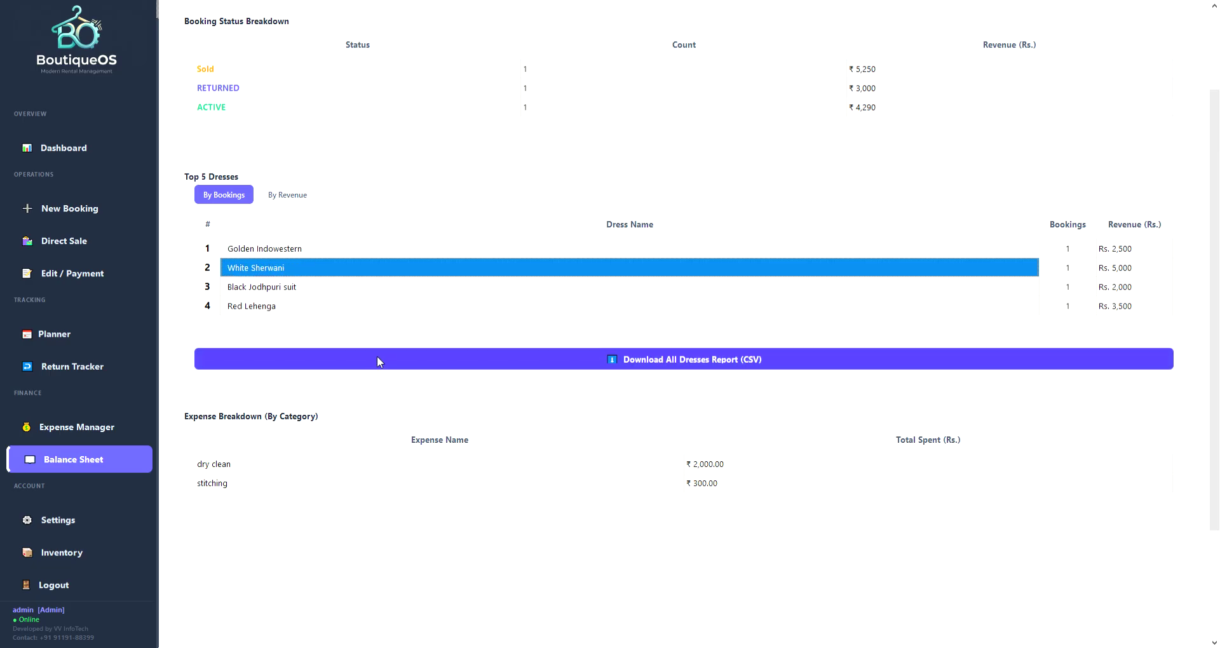
pyautogui.click(293, 210)
pyautogui.click(287, 195)
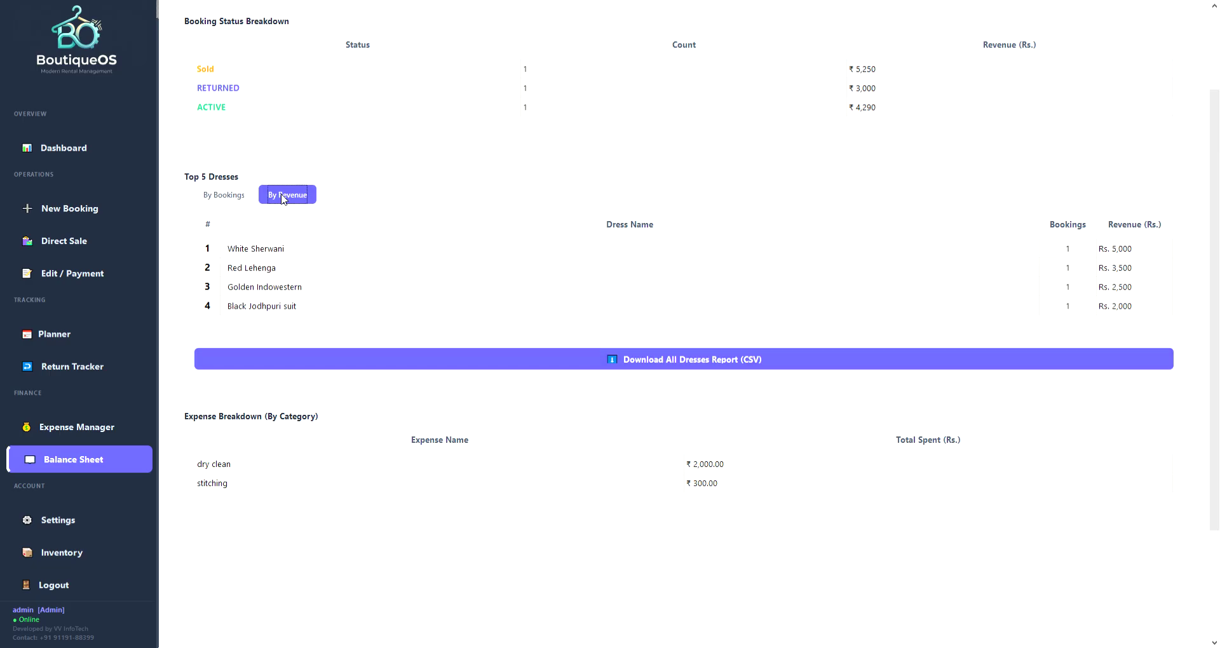
pyautogui.scroll(-3, 508, 407)
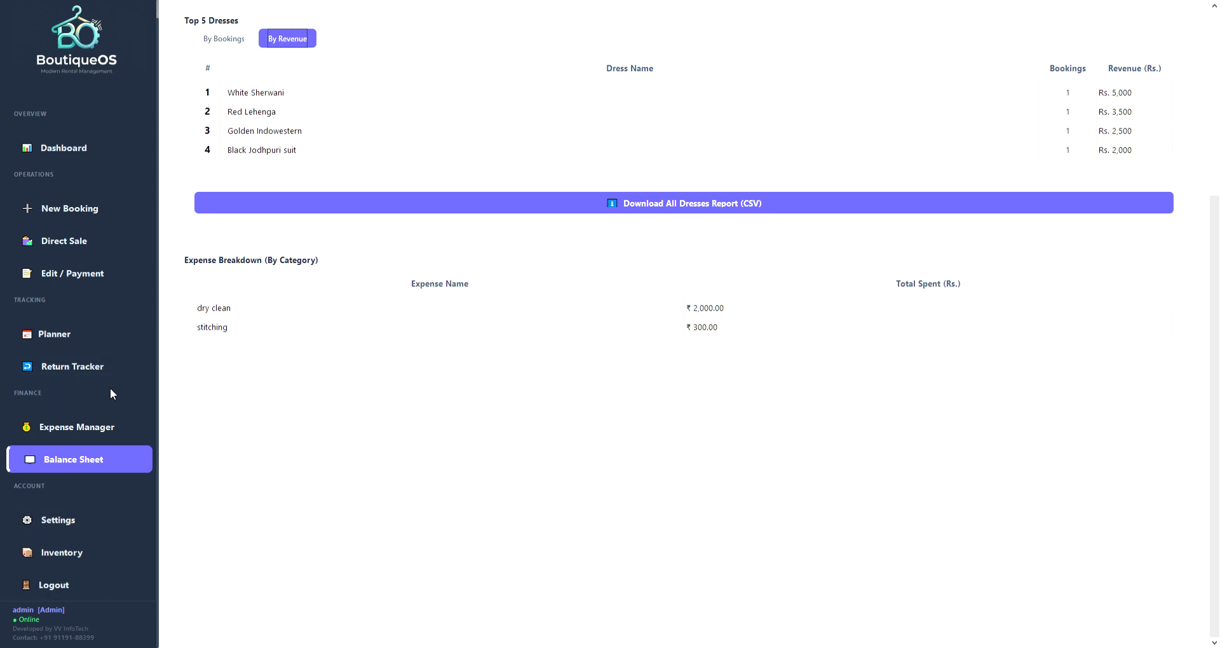
pyautogui.click(79, 523)
# Note the staff user account in User Management and log out of admin.
pyautogui.scroll(2, 448, 392)
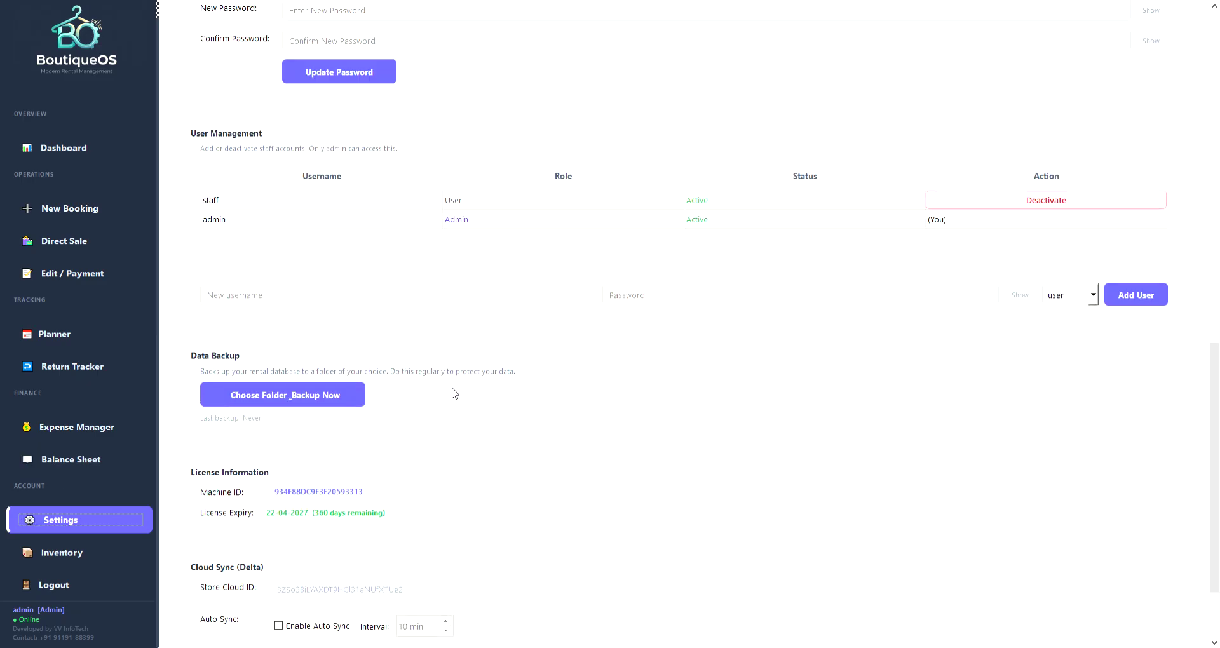
pyautogui.click(229, 240)
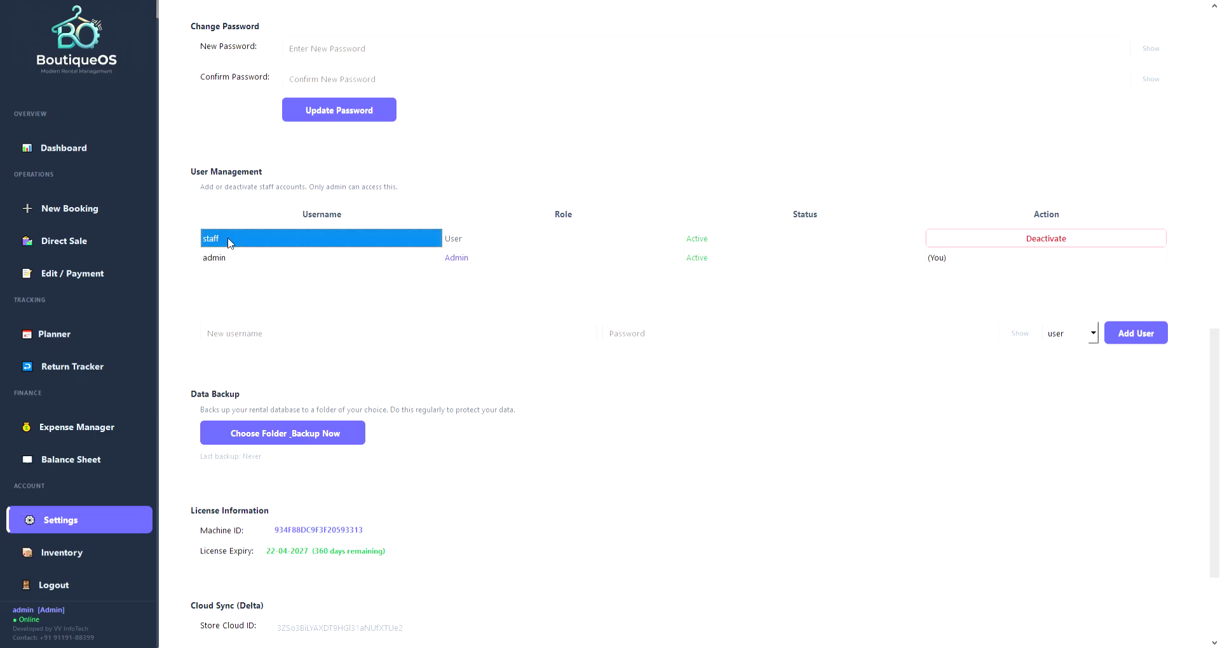
pyautogui.click(54, 588)
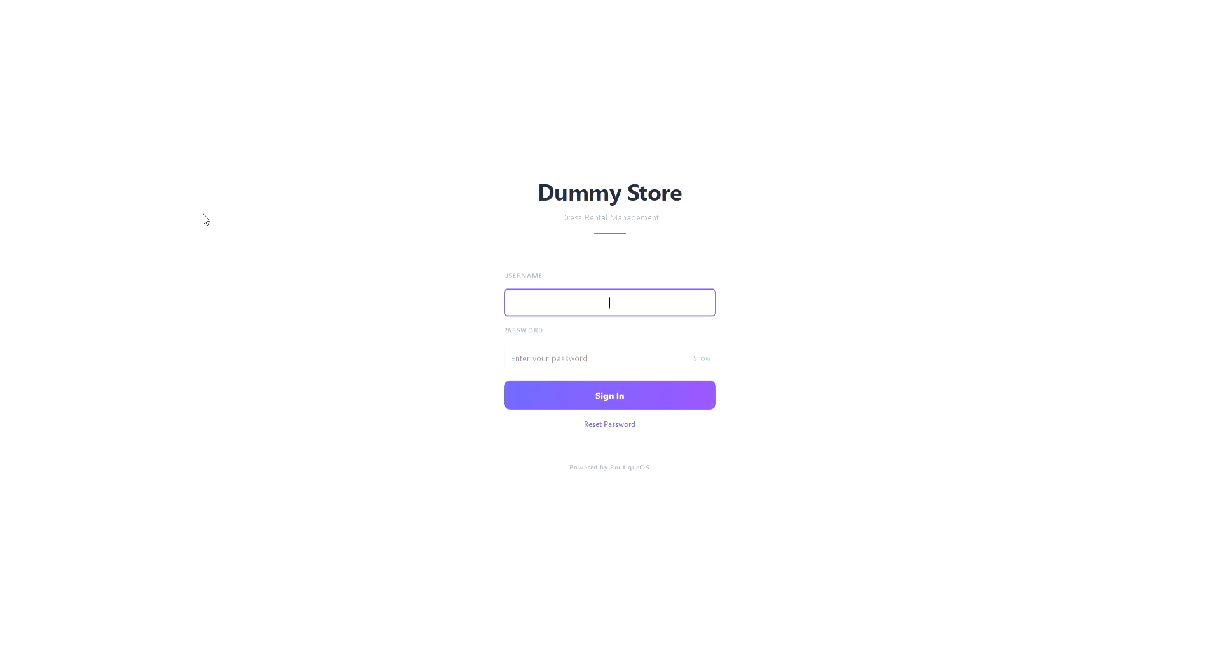
# Sign in with the staff username and password, checking the password with Show.
pyautogui.write('staff')
pyautogui.press('Tab')
pyautogui.write('s')
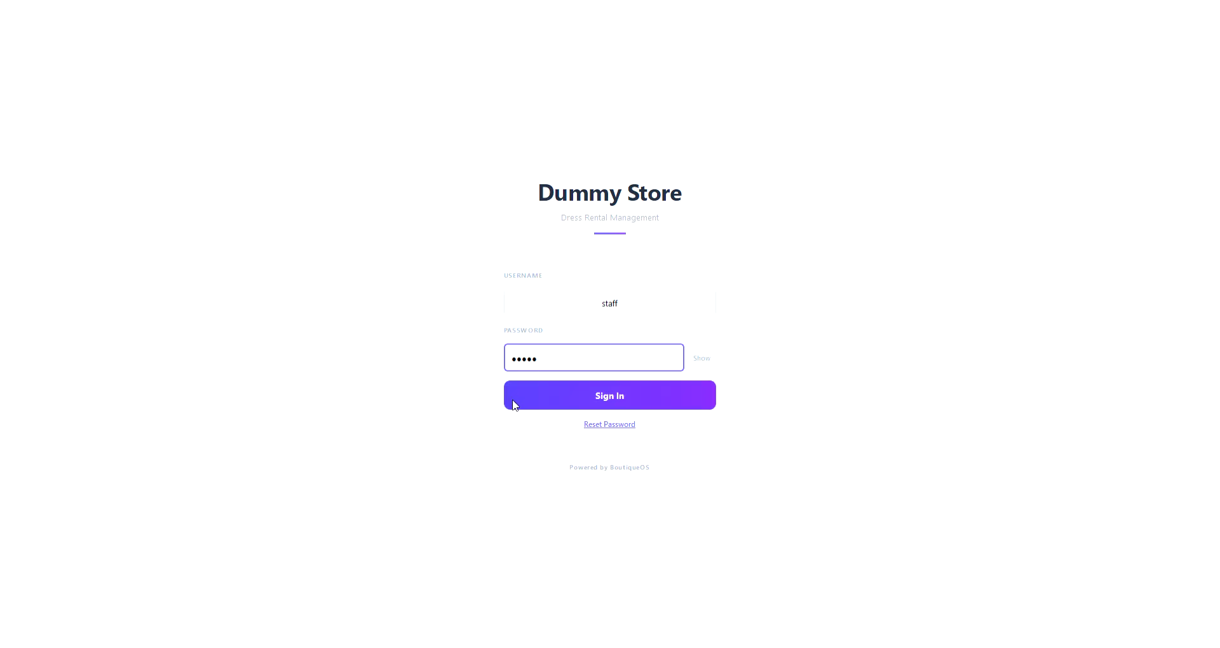
pyautogui.doubleClick(573, 361)
pyautogui.press('BackSpace')
pyautogui.write('•')
pyautogui.click(700, 357)
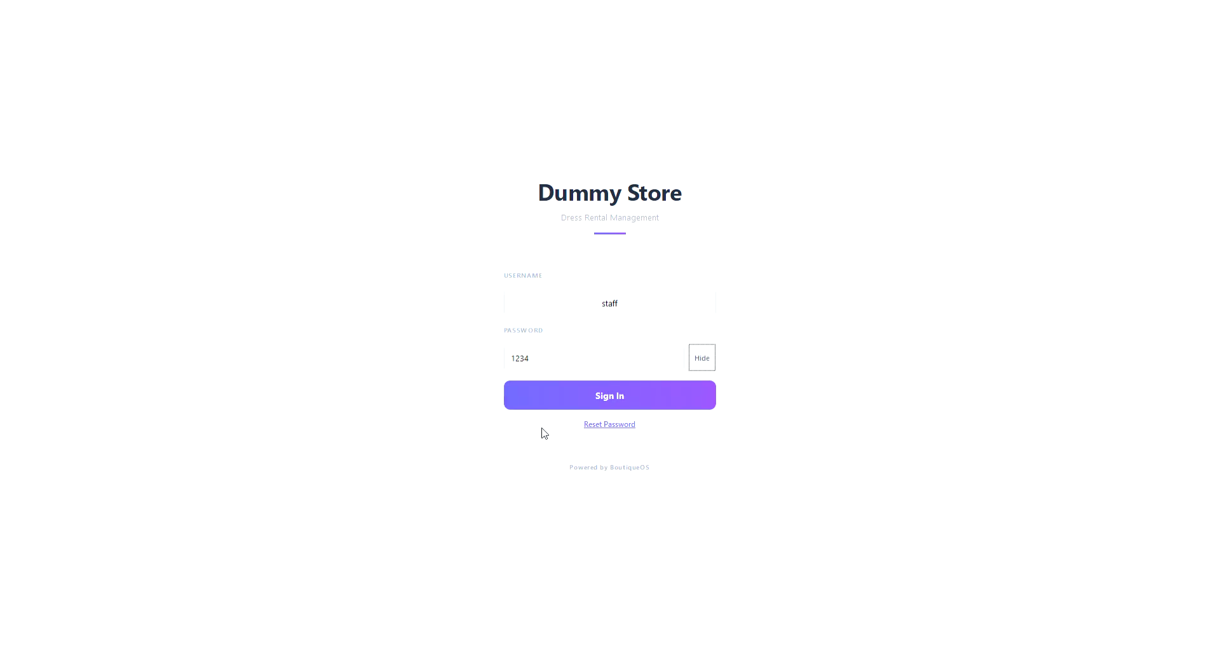
pyautogui.click(551, 405)
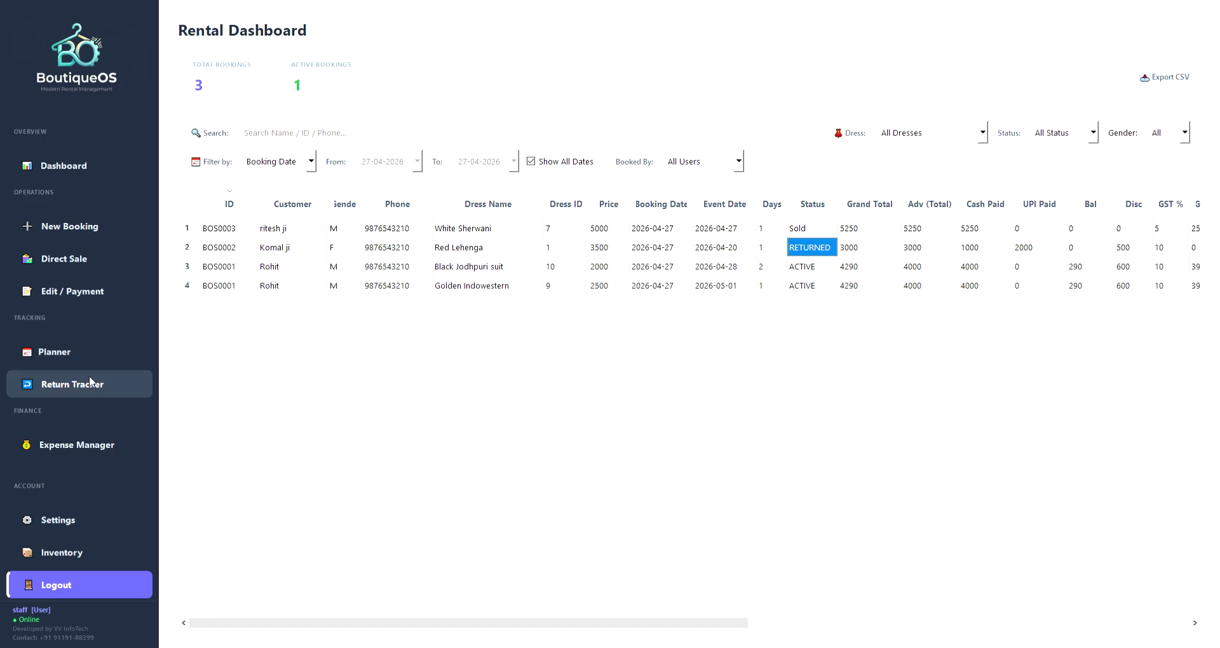
# As staff, browse Dashboard, Expense Manager and Settings, which lacks User Management, then log out.
pyautogui.click(83, 166)
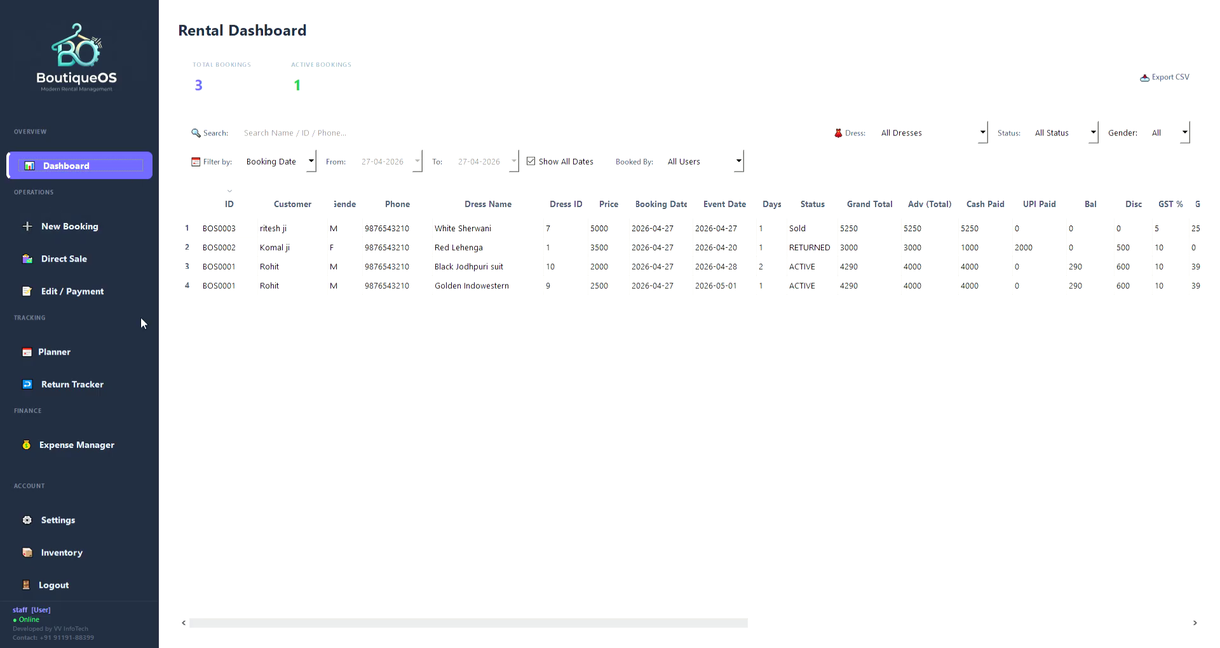
pyautogui.click(74, 450)
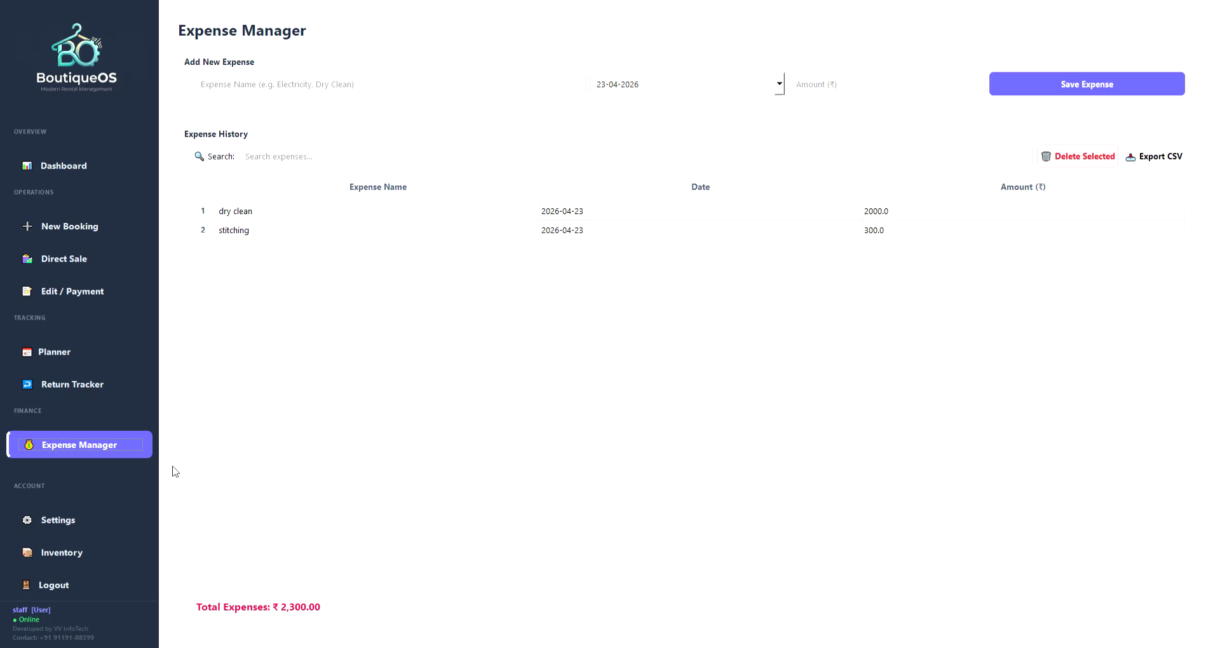
pyautogui.click(102, 520)
pyautogui.scroll(10, 498, 305)
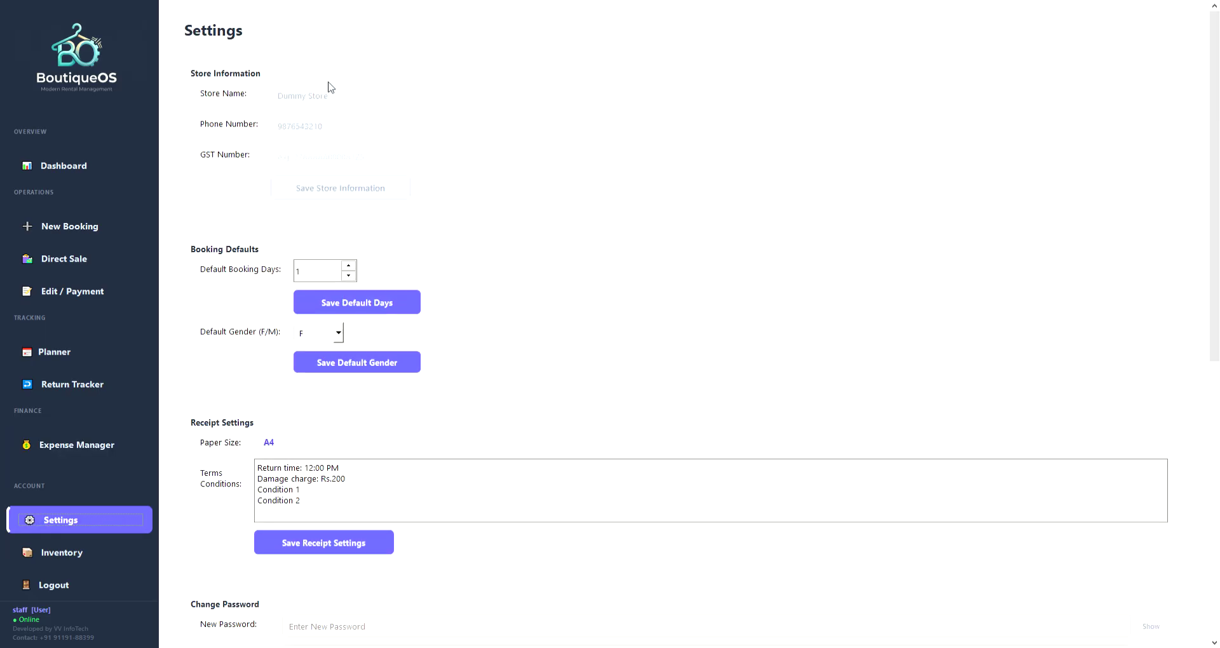
pyautogui.scroll(-8, 515, 263)
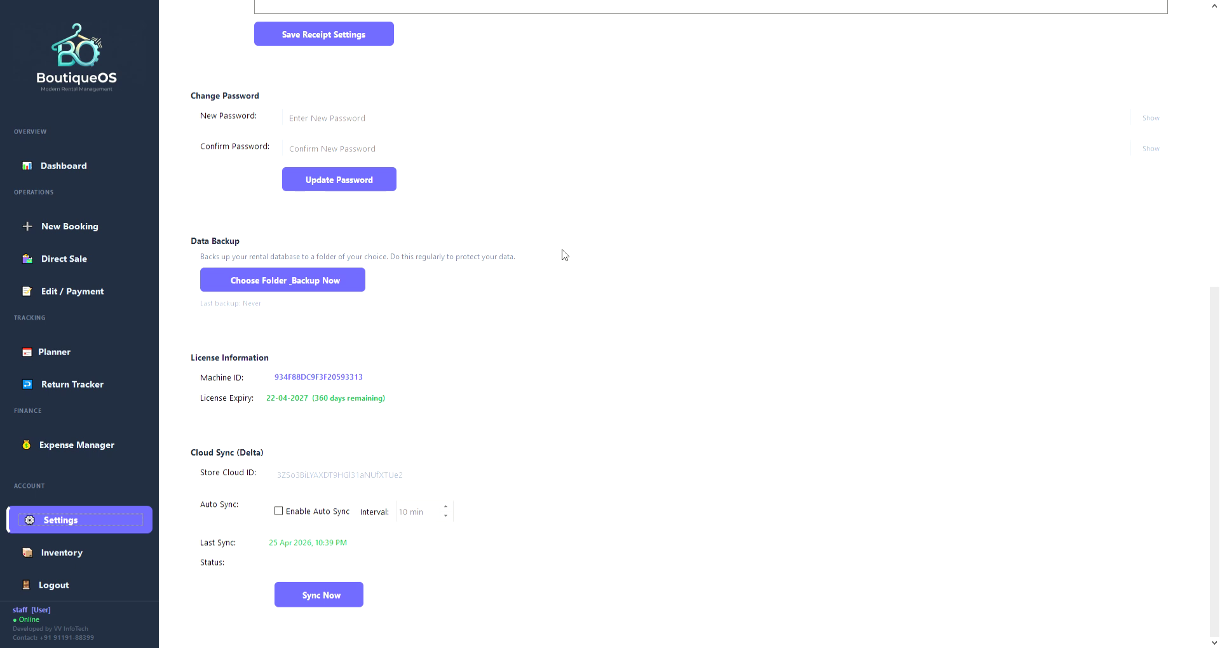
pyautogui.click(48, 594)
# Sign back in with the admin username and the admin password.
pyautogui.write('admin')
pyautogui.press('Tab')
pyautogui.write('admi')
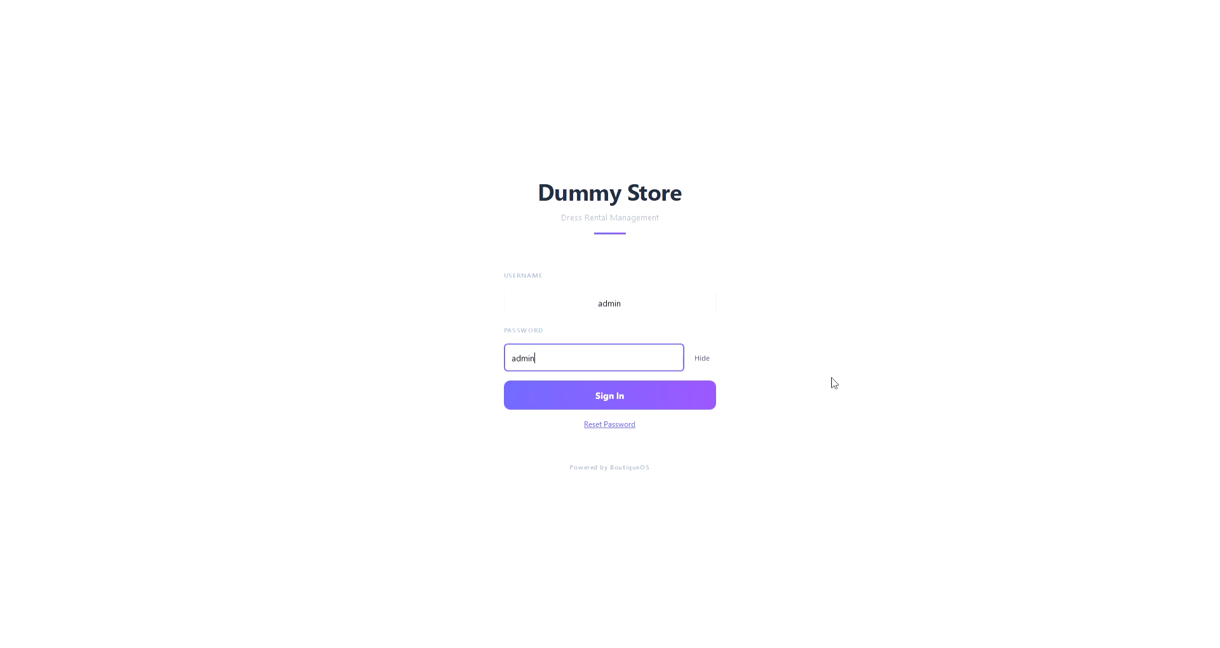
pyautogui.click(694, 395)
pyautogui.doubleClick(572, 362)
pyautogui.write('1234')
pyautogui.click(613, 388)
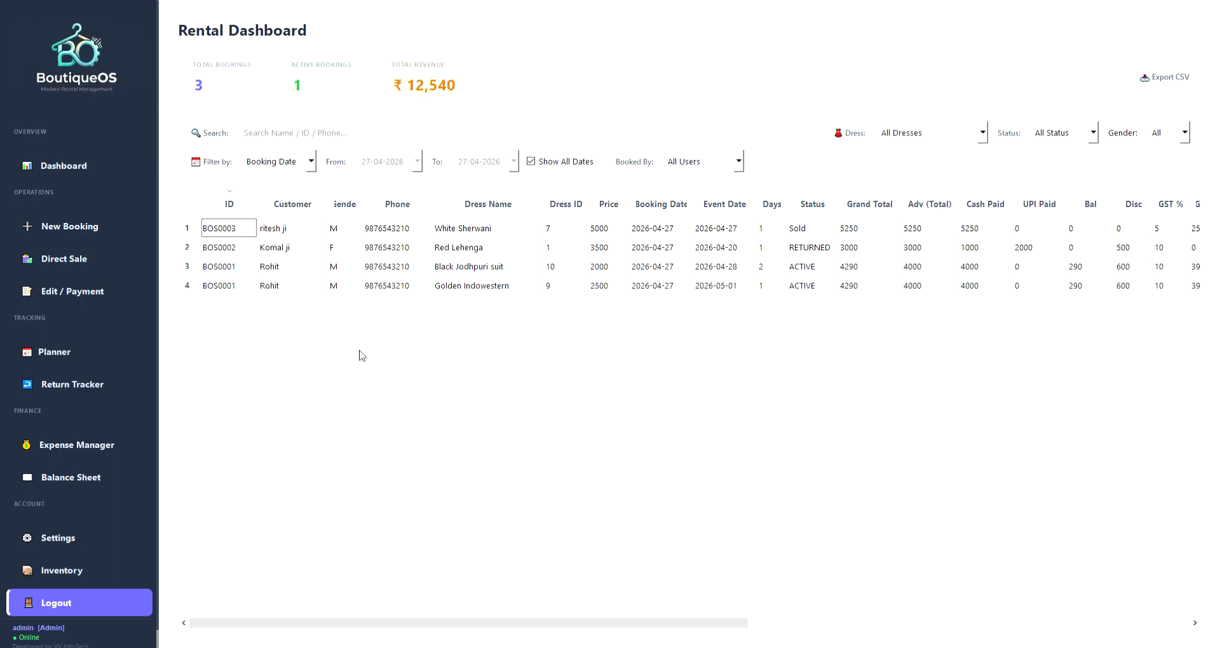
# As admin, open Settings to see WhatsApp Settings and User Management listing staff and admin.
pyautogui.click(70, 547)
pyautogui.click(56, 521)
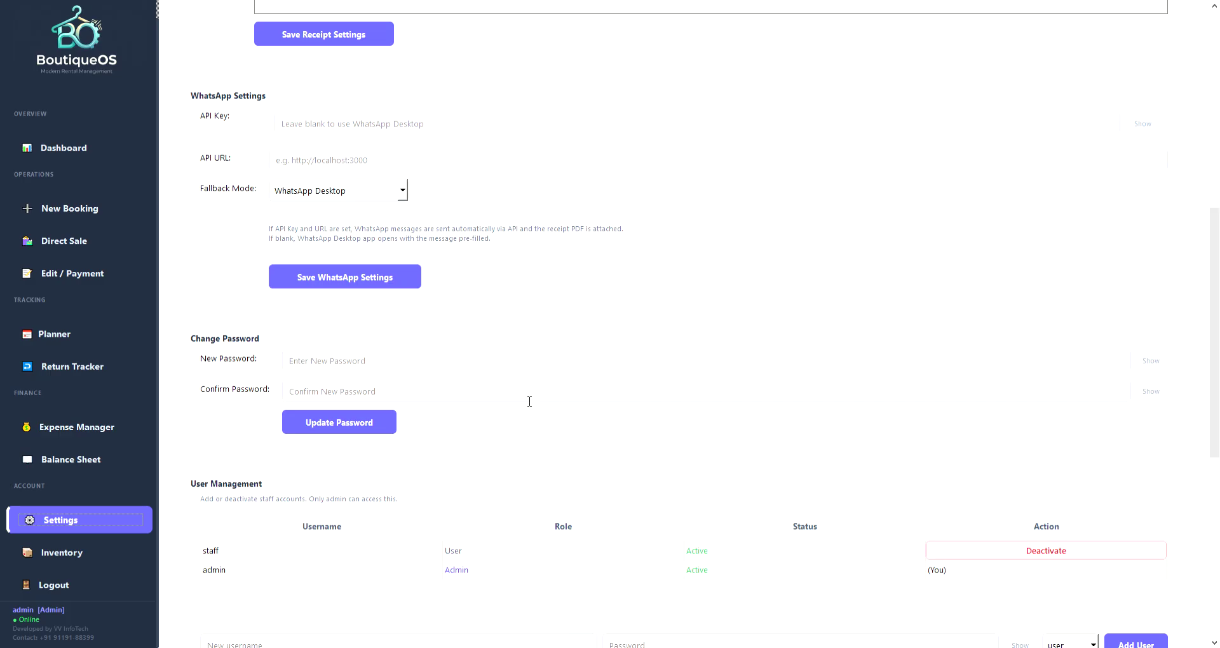
pyautogui.scroll(1, 51, 328)
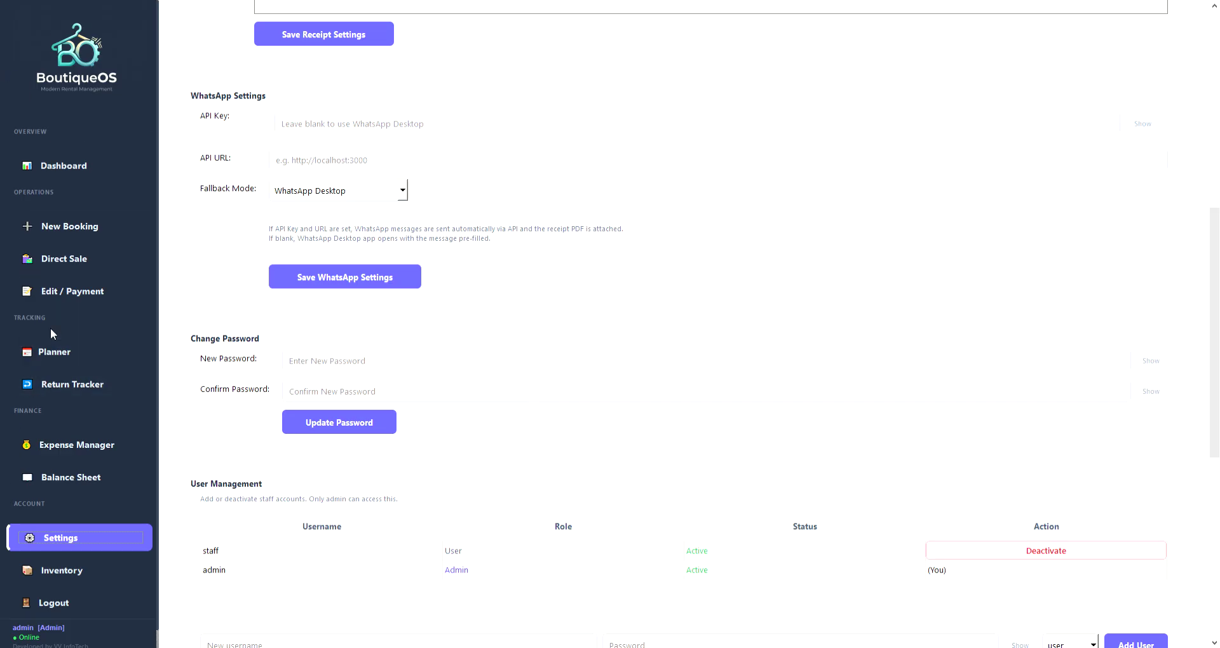